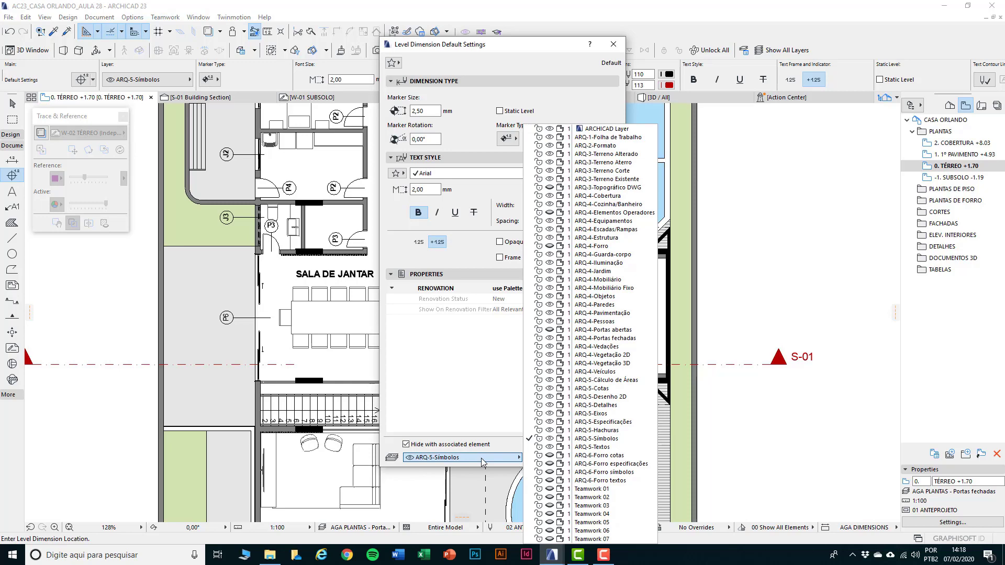
Accept the level dimension defaults on layer ARQ-5-Símbolos and set new elements to gravitate to slabs.
{"action": "left_click", "coordinate": [481, 457]}
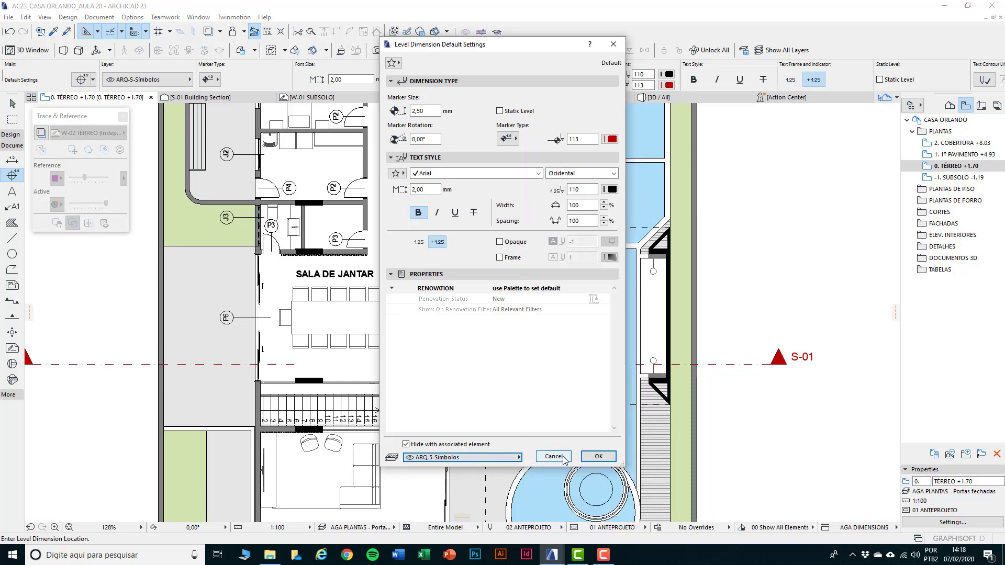
{"action": "left_click", "coordinate": [598, 456]}
{"action": "scroll", "coordinate": [479, 343], "scroll_direction": "up", "scroll_amount": 3}
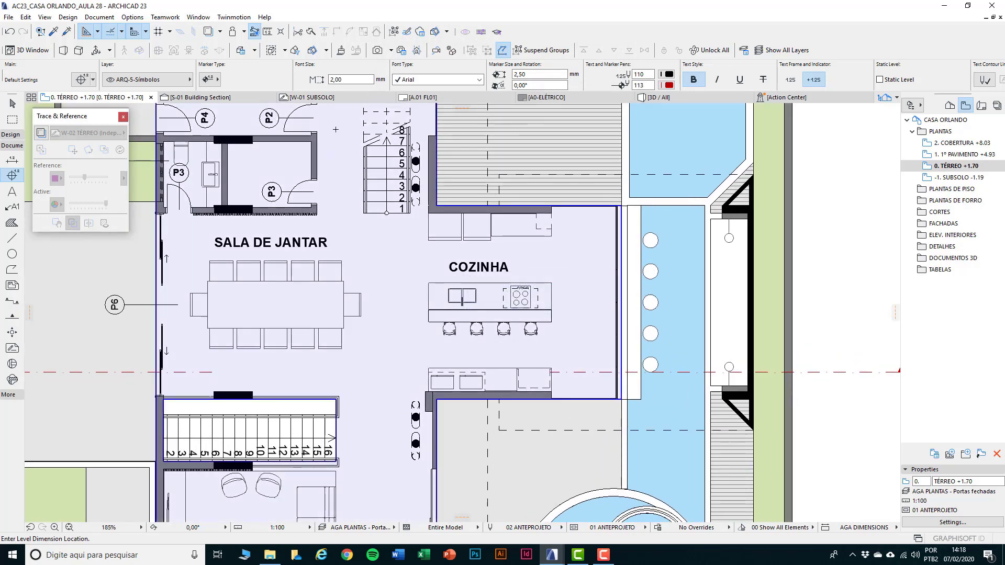
{"action": "left_click", "coordinate": [243, 33]}
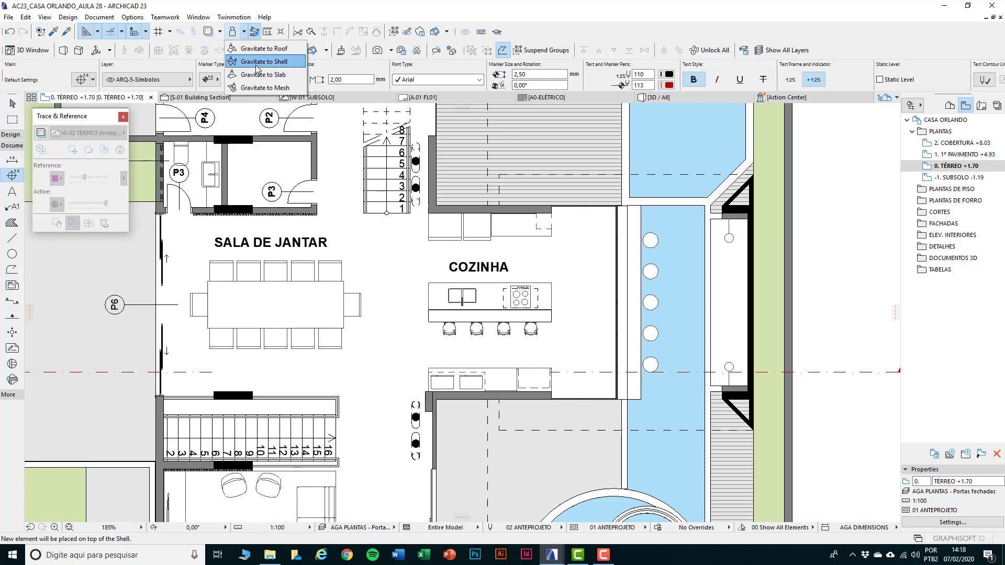
{"action": "left_click", "coordinate": [285, 76]}
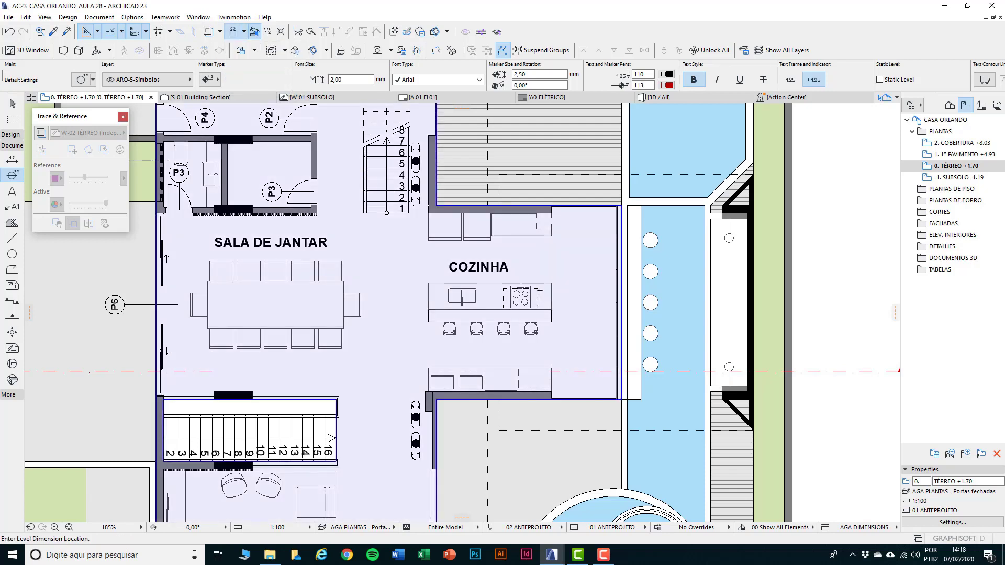
Place a level dimension on the kitchen slab, just beside the COZINHA label.
{"action": "scroll", "coordinate": [539, 290], "scroll_direction": "up", "scroll_amount": 3}
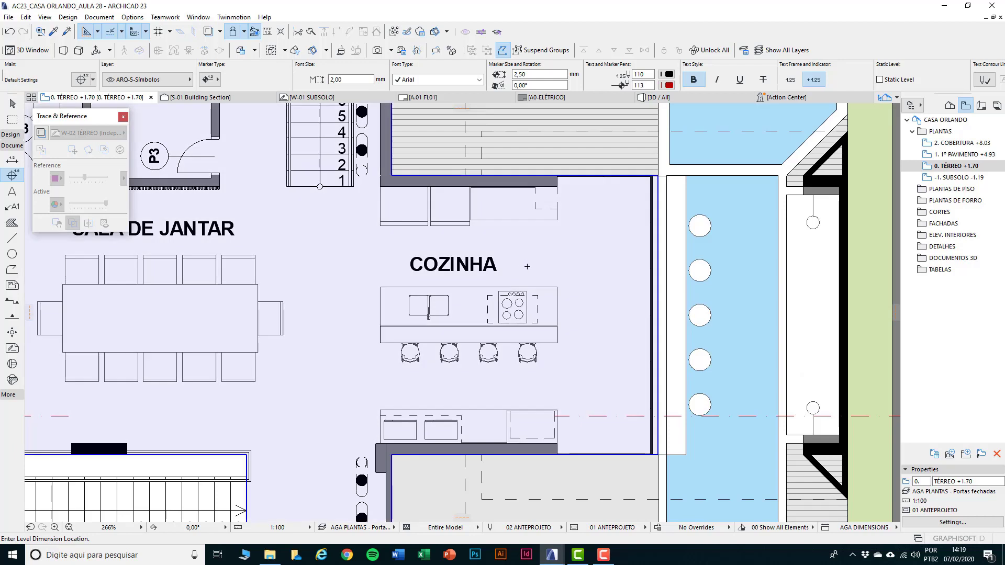
{"action": "left_click", "coordinate": [526, 266]}
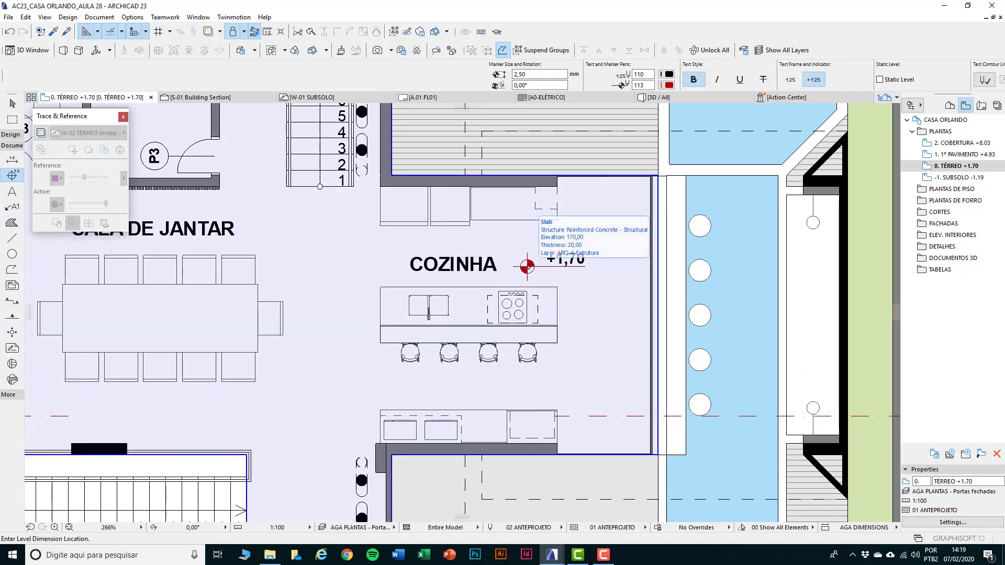
{"action": "key", "text": "Escape"}
{"action": "left_click", "coordinate": [587, 242]}
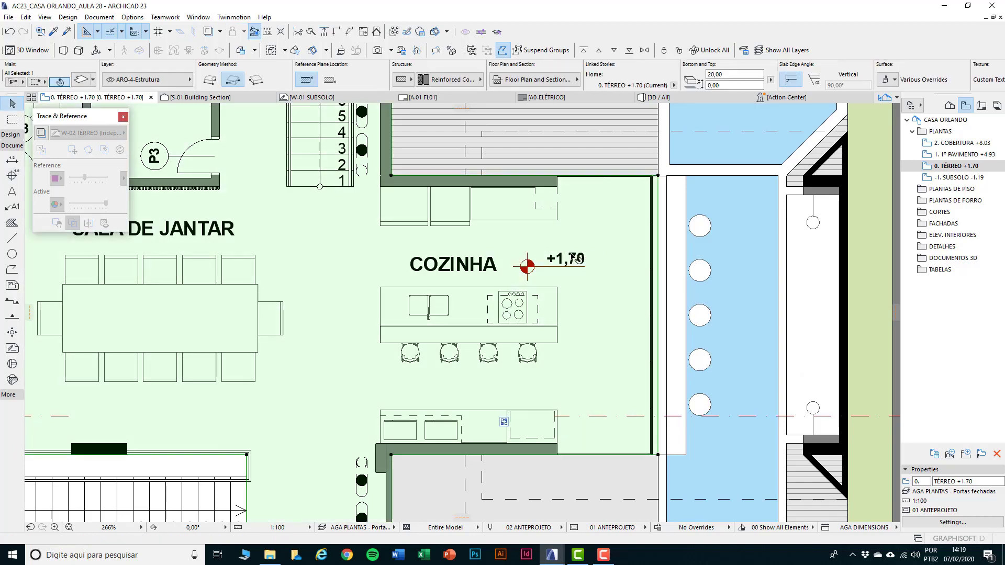
{"action": "key", "text": "Escape"}
{"action": "left_click", "coordinate": [559, 262]}
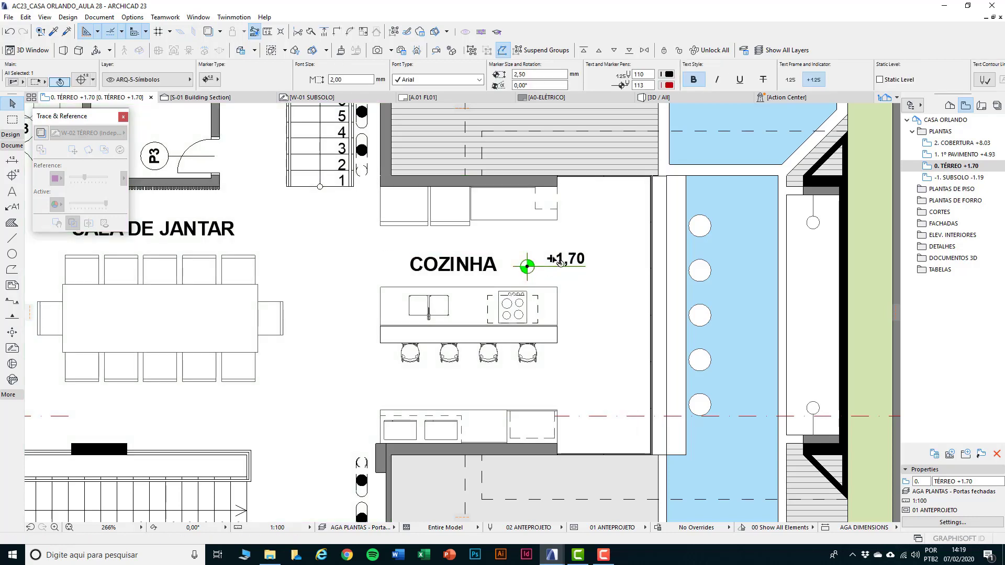
{"action": "key", "text": "Escape"}
Set the kitchen slab's reference plane elevation to Project Zero to 180.
{"action": "left_click", "coordinate": [579, 240]}
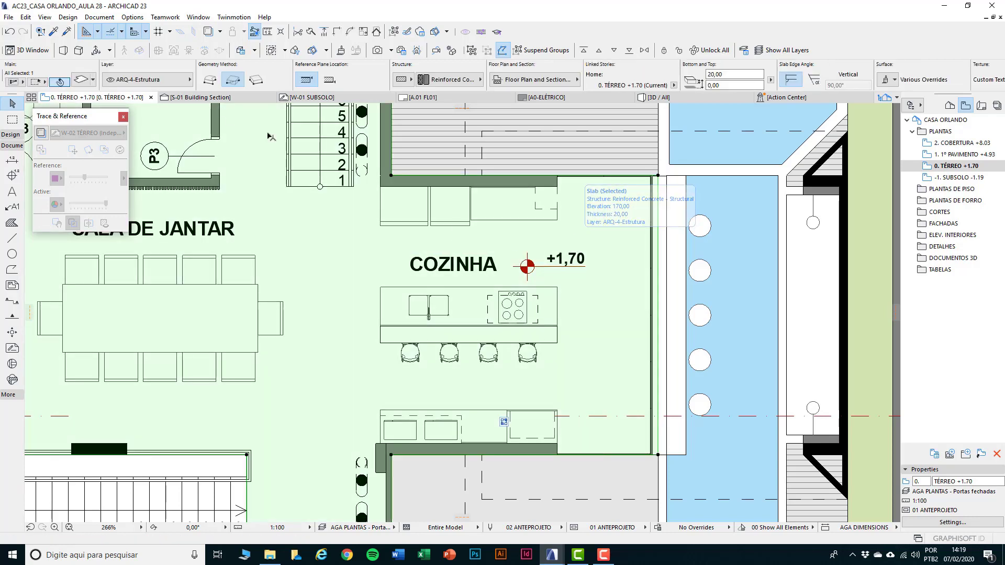
{"action": "left_click", "coordinate": [82, 80]}
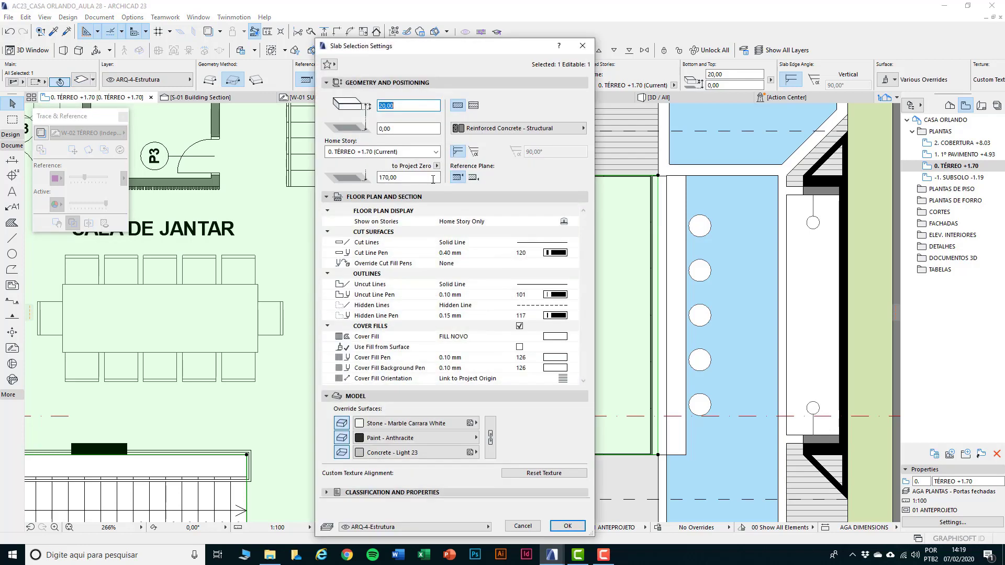
{"action": "left_click", "coordinate": [419, 177]}
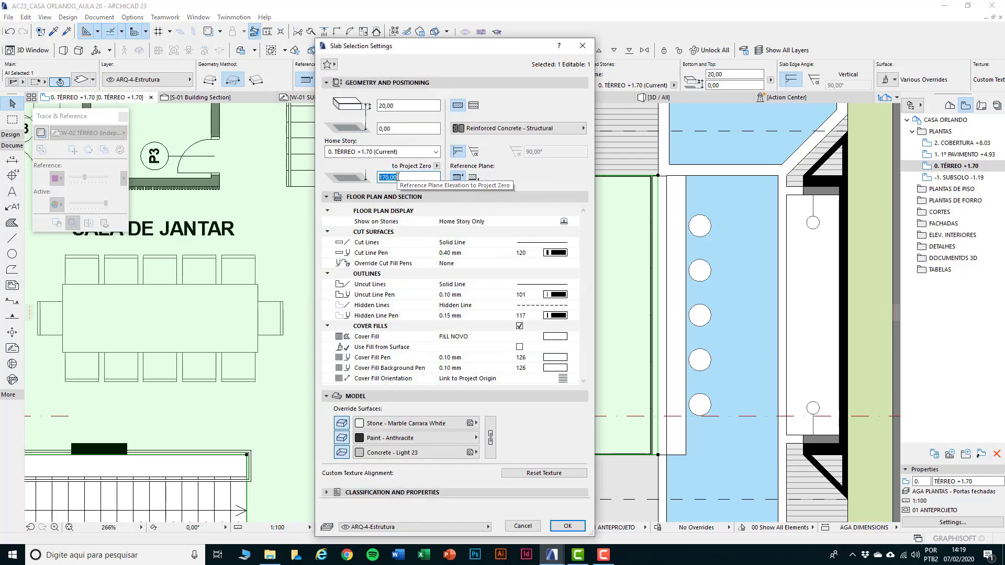
{"action": "type", "text": "180"}
{"action": "key", "text": "Return"}
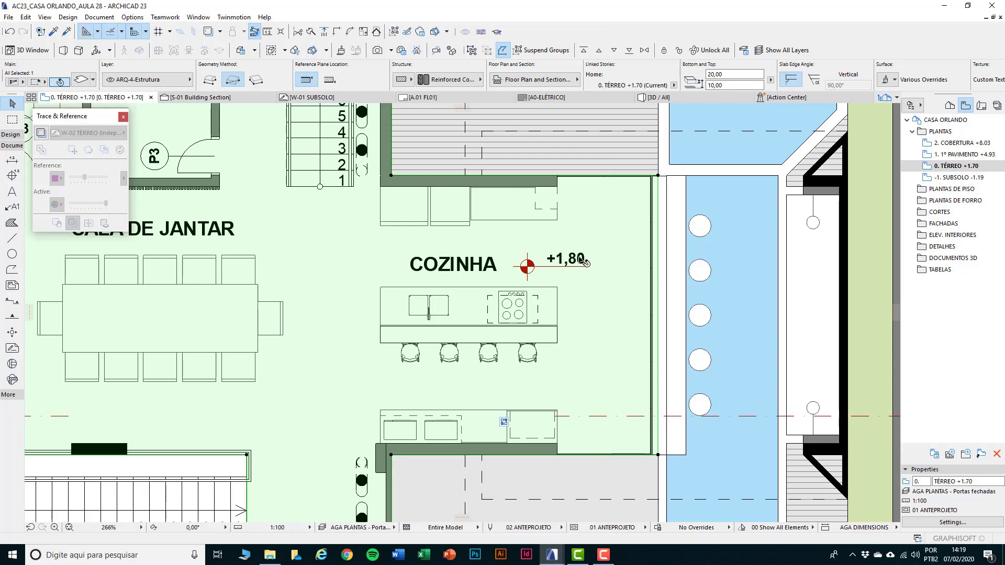
{"action": "key", "text": "Escape"}
In the 3D view, move the interior floor slab down 10 cm to the level of the adjoining outdoor concrete floor.
{"action": "key", "text": "F3"}
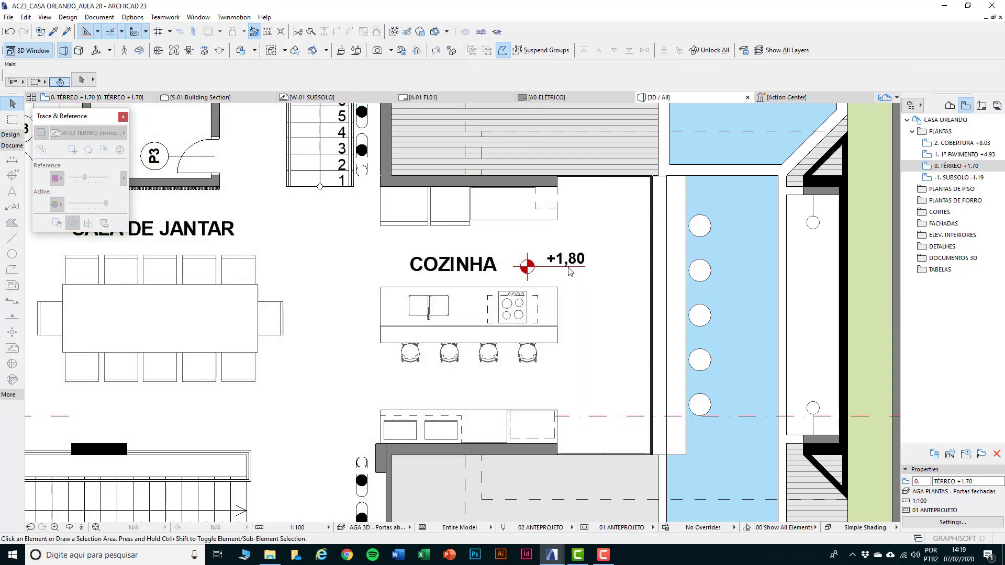
{"action": "scroll", "coordinate": [584, 344], "scroll_direction": "up", "scroll_amount": 5}
{"action": "scroll", "coordinate": [661, 378], "scroll_direction": "up", "scroll_amount": 3}
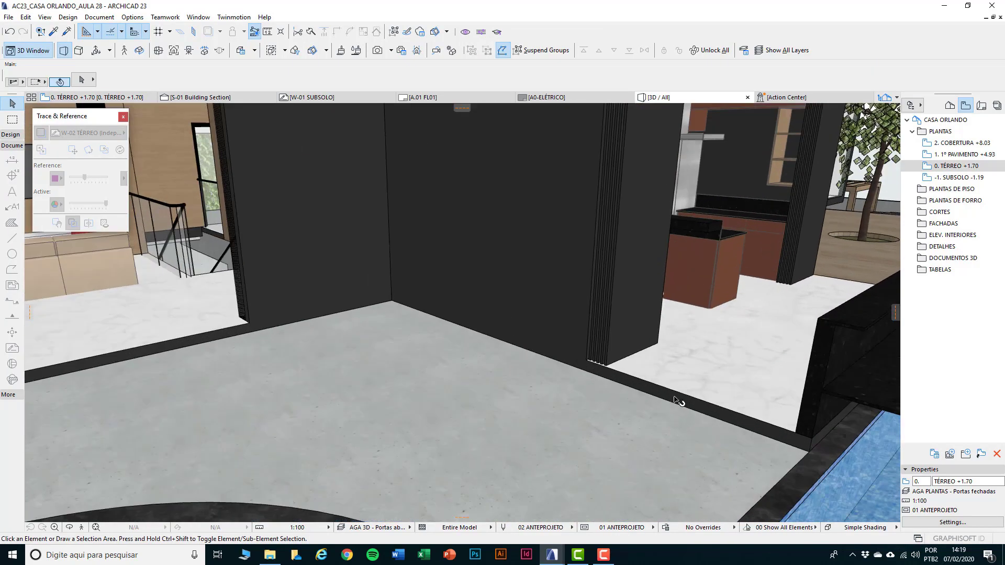
{"action": "left_click", "coordinate": [714, 343]}
{"action": "middle_click_drag", "start_coordinate": [424, 351], "coordinate": [850, 270]}
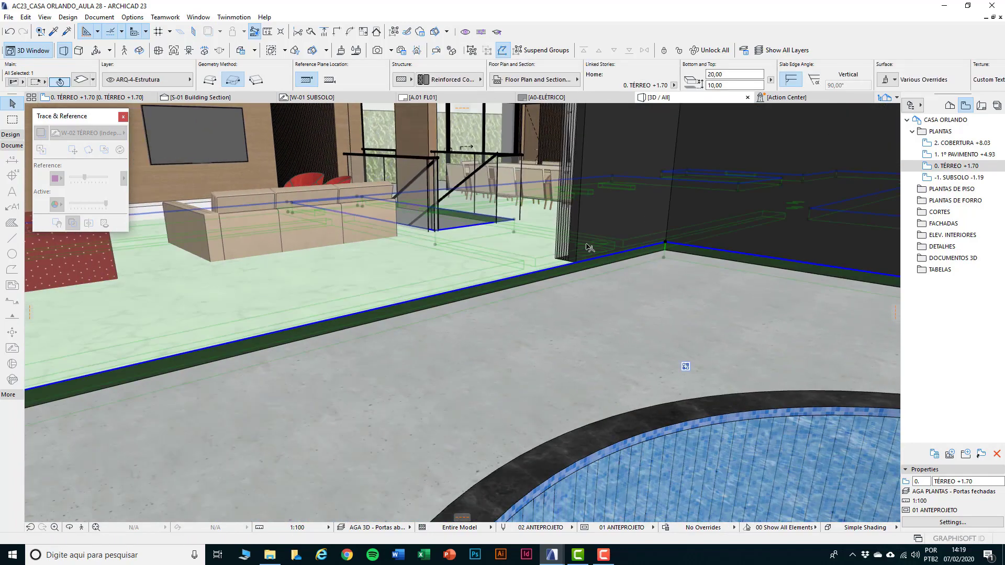
{"action": "scroll", "coordinate": [507, 262], "scroll_direction": "up", "scroll_amount": 3}
{"action": "middle_click_drag", "start_coordinate": [143, 430], "coordinate": [828, 384], "text": "shift"}
{"action": "scroll", "coordinate": [693, 441], "scroll_direction": "up", "scroll_amount": 1}
{"action": "scroll", "coordinate": [694, 441], "scroll_direction": "up", "scroll_amount": 2}
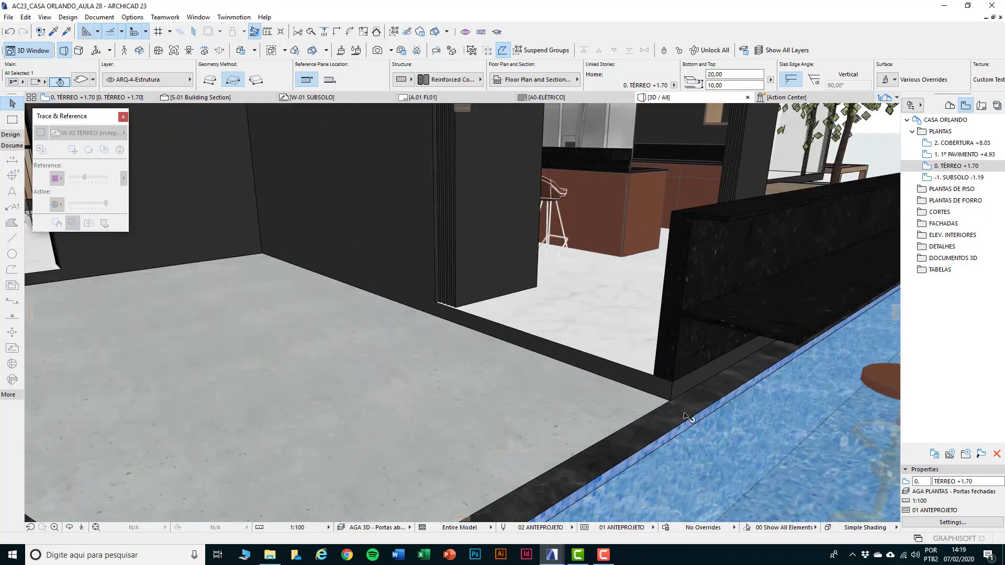
{"action": "key", "text": "ctrl+d"}
{"action": "left_click", "coordinate": [672, 382]}
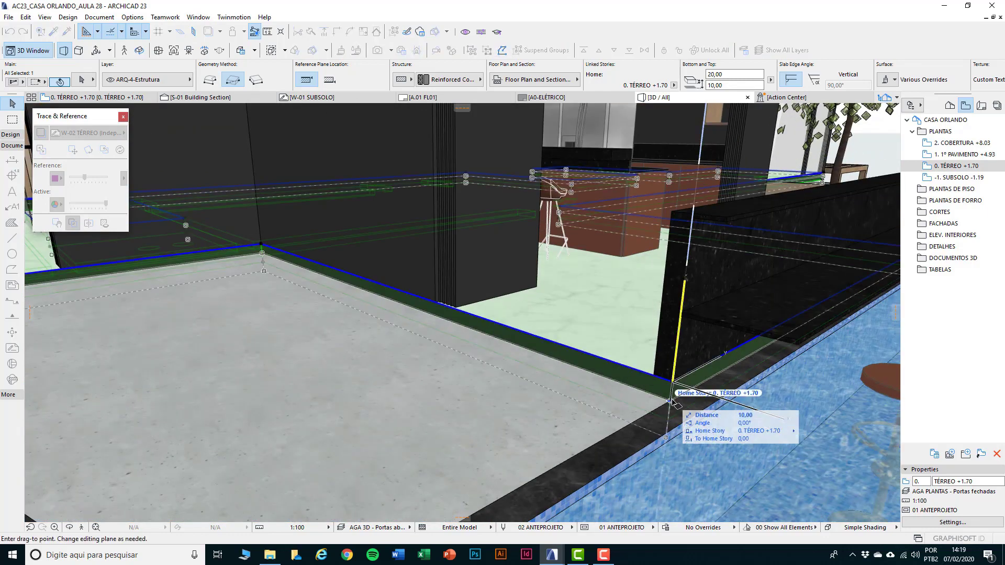
{"action": "left_click", "coordinate": [672, 400]}
{"action": "key", "text": "Escape"}
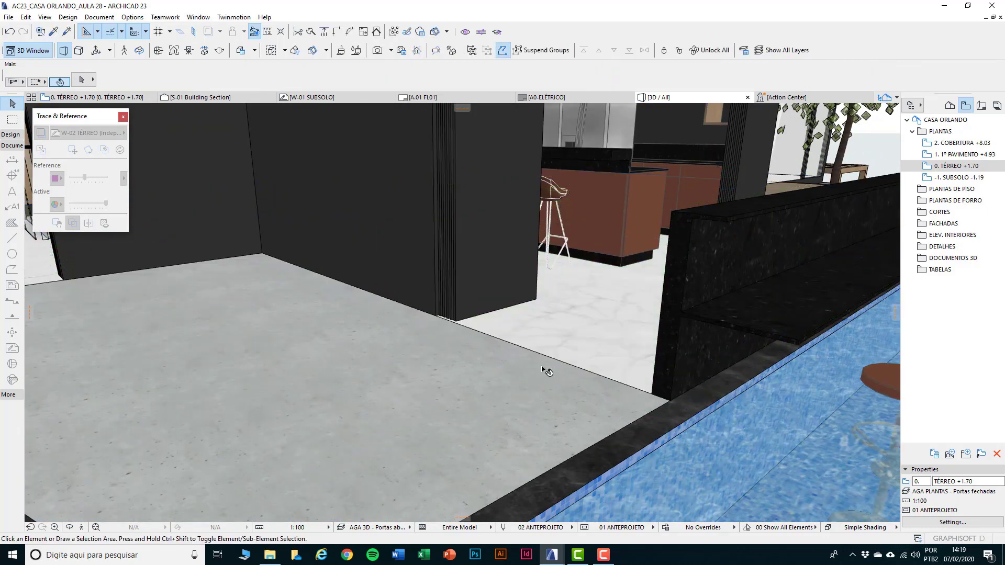
Return to the ground floor plan and examine the level dimension beside the COZINHA label.
{"action": "key", "text": "F2"}
{"action": "scroll", "coordinate": [554, 320], "scroll_direction": "up", "scroll_amount": 3}
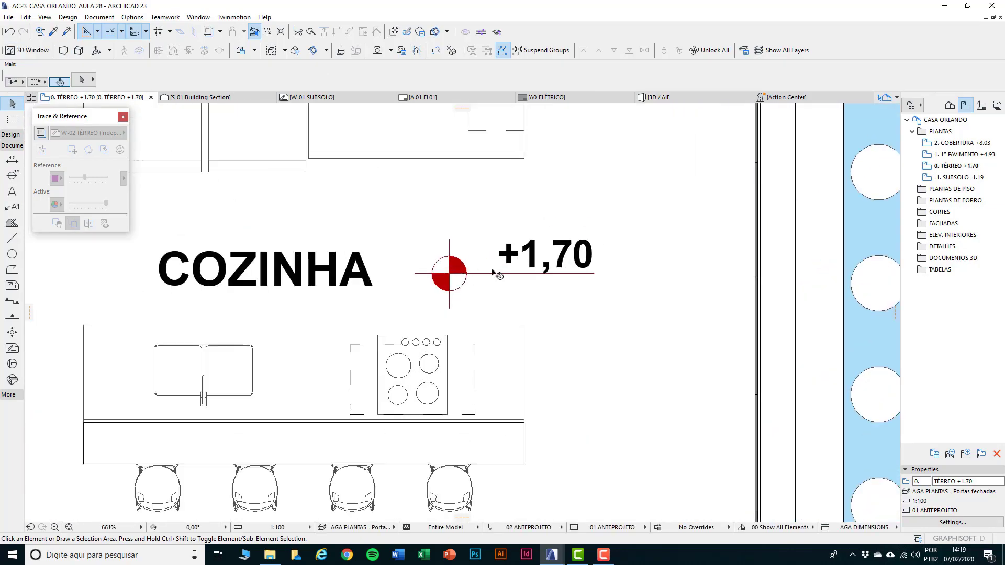
{"action": "scroll", "coordinate": [523, 293], "scroll_direction": "down", "scroll_amount": 5}
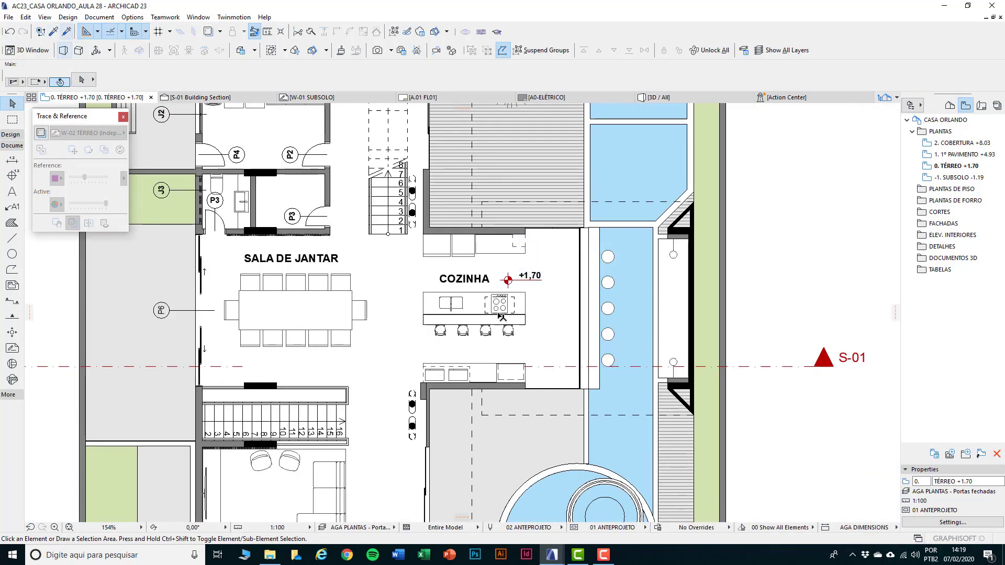
{"action": "scroll", "coordinate": [498, 314], "scroll_direction": "down", "scroll_amount": 3}
{"action": "middle_click_drag", "start_coordinate": [500, 339], "coordinate": [485, 293]}
{"action": "scroll", "coordinate": [489, 384], "scroll_direction": "down", "scroll_amount": 1}
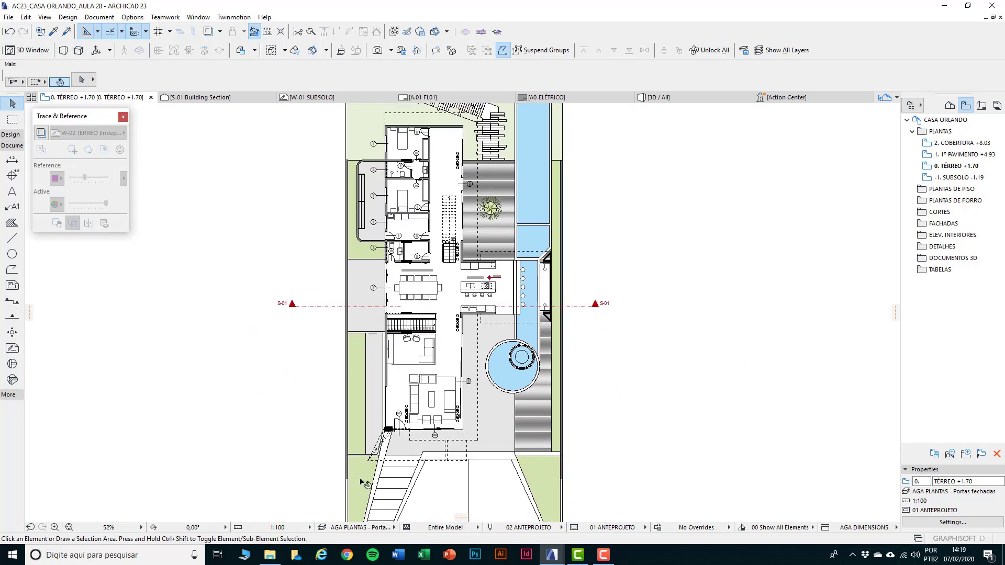
Pick up the kitchen level dimension's settings and place another level dimension on the striped deck below the tree.
{"action": "scroll", "coordinate": [453, 201], "scroll_direction": "up", "scroll_amount": 4}
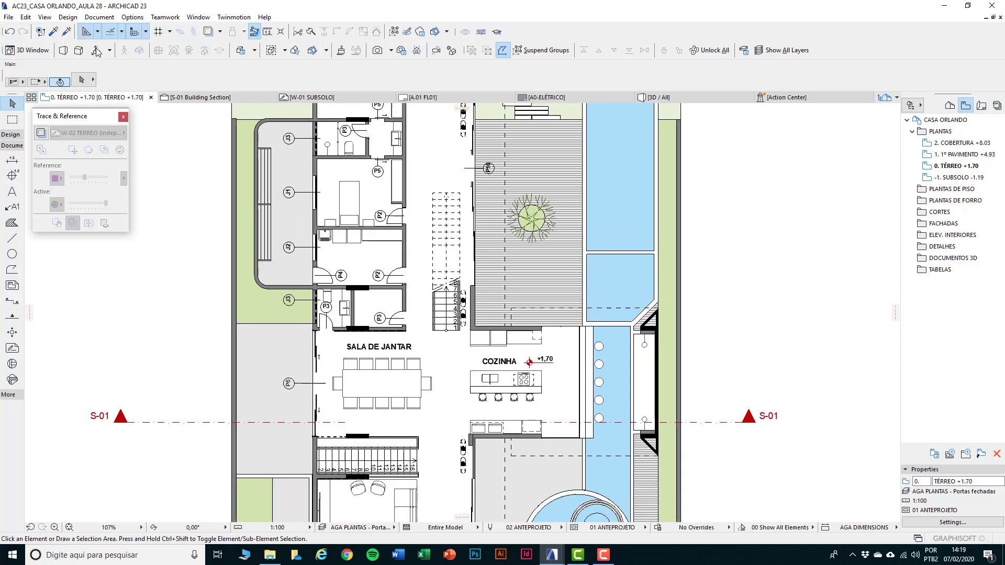
{"action": "left_click", "coordinate": [54, 31]}
{"action": "scroll", "coordinate": [526, 372], "scroll_direction": "up", "scroll_amount": 4}
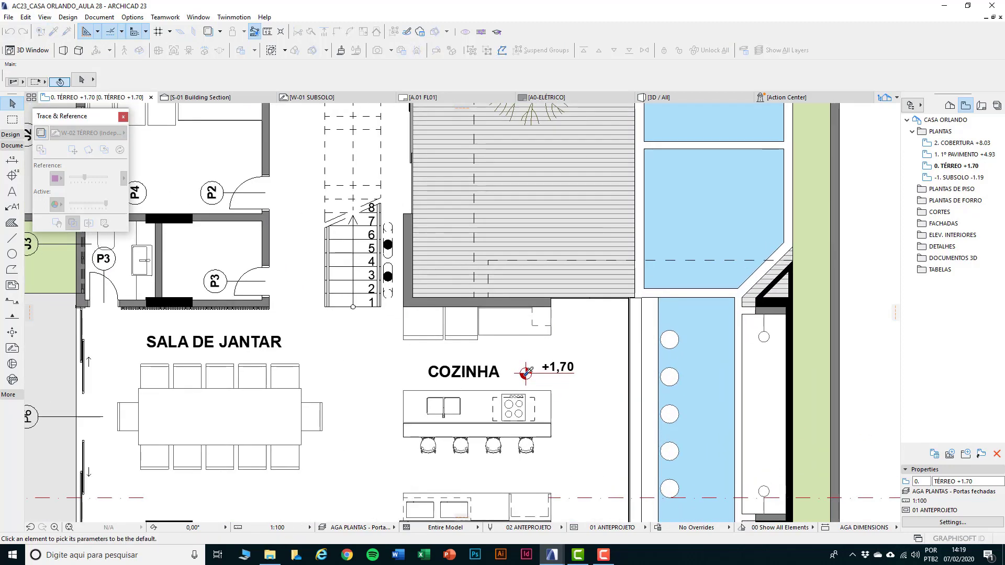
{"action": "left_click", "coordinate": [526, 372]}
{"action": "scroll", "coordinate": [448, 330], "scroll_direction": "down", "scroll_amount": 5}
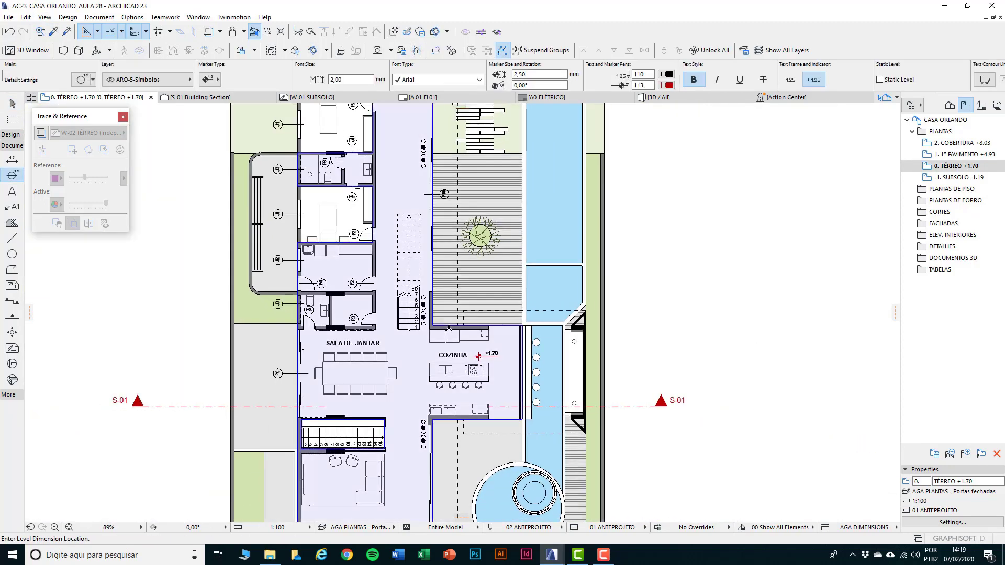
{"action": "scroll", "coordinate": [465, 231], "scroll_direction": "up", "scroll_amount": 3}
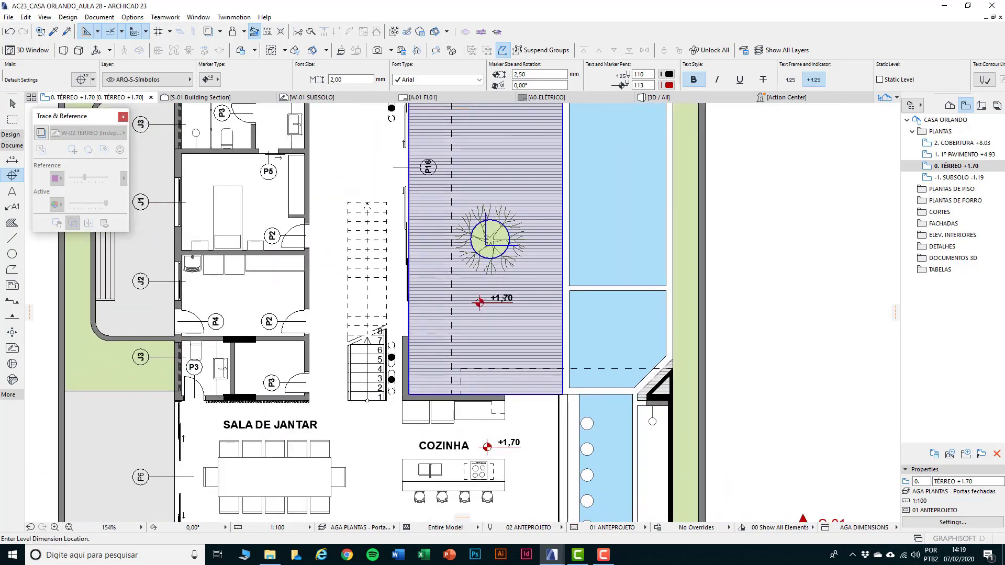
Place a level dimension on the side terrace outside windows J1 and J2.
{"action": "scroll", "coordinate": [281, 312], "scroll_direction": "up", "scroll_amount": 4}
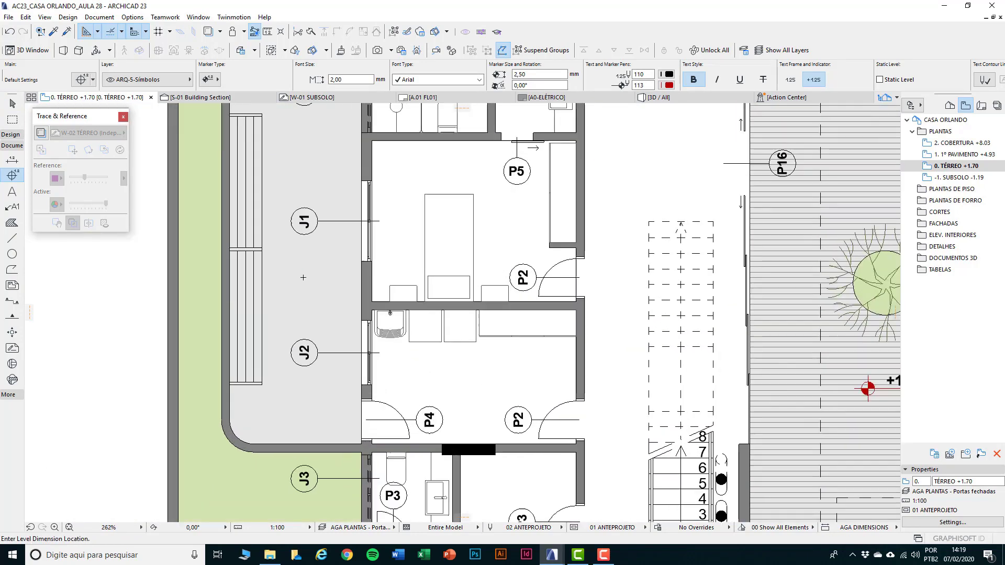
{"action": "left_click", "coordinate": [273, 314]}
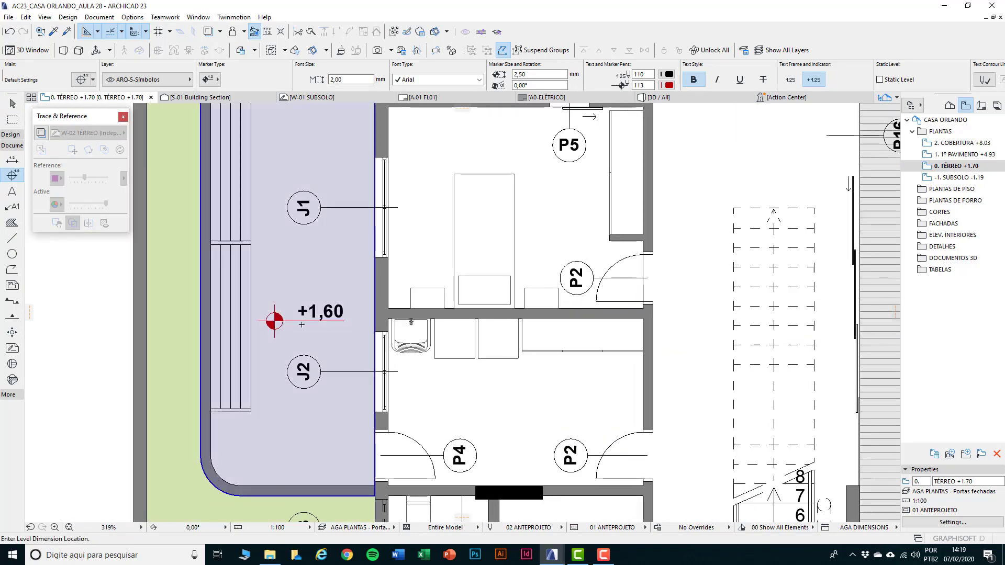
{"action": "scroll", "coordinate": [301, 321], "scroll_direction": "up", "scroll_amount": 2}
{"action": "scroll", "coordinate": [325, 291], "scroll_direction": "down", "scroll_amount": 8}
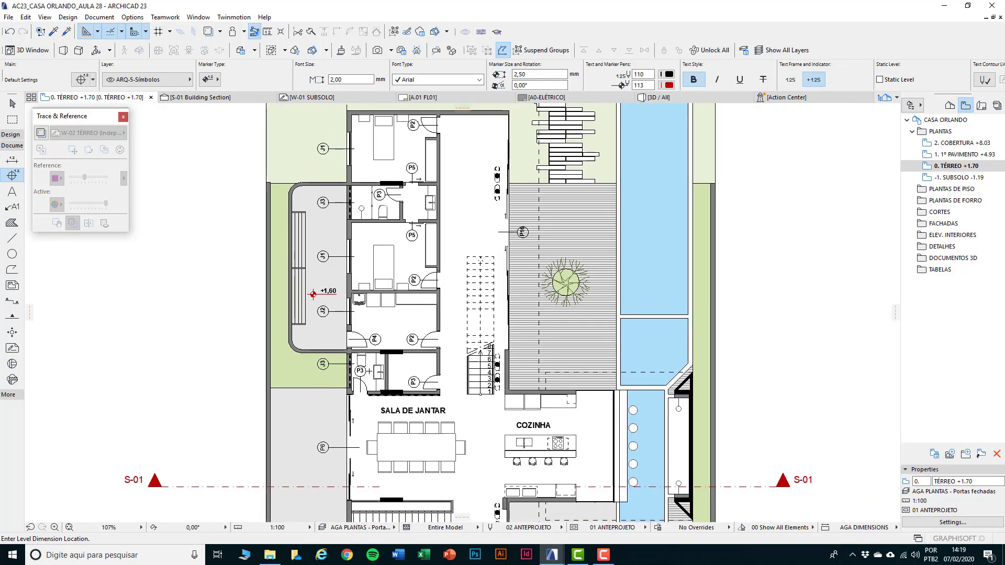
{"action": "middle_click_drag", "start_coordinate": [348, 356], "coordinate": [320, 241]}
{"action": "middle_click_drag", "start_coordinate": [391, 406], "coordinate": [354, 245]}
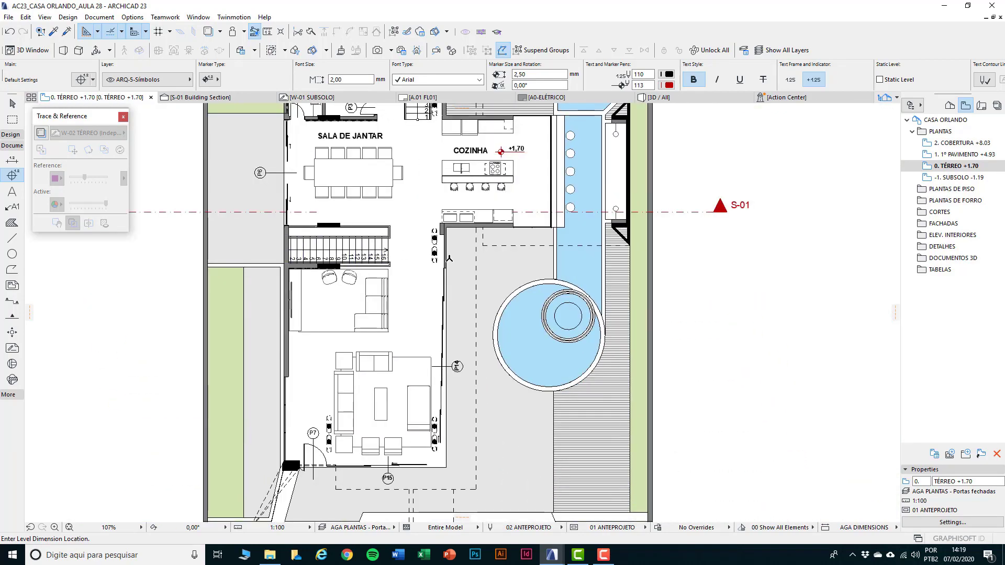
{"action": "middle_click_drag", "start_coordinate": [449, 259], "coordinate": [413, 426]}
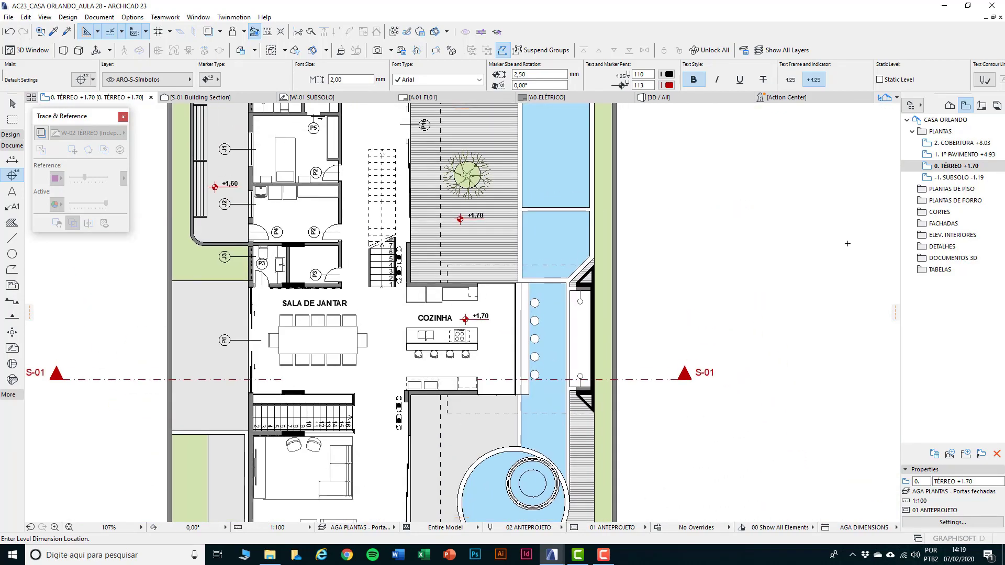
Open the 1º PAVIMENTO +4.93 plan and place a level dimension near the foot of the double bed in the end bedroom.
{"action": "double_click", "coordinate": [953, 154]}
{"action": "middle_click_drag", "start_coordinate": [401, 508], "coordinate": [405, 388]}
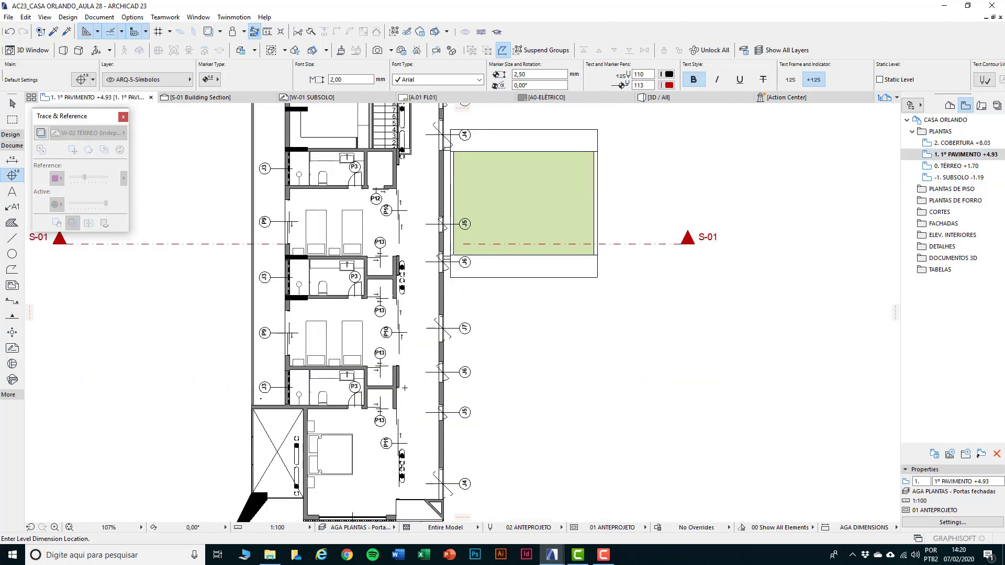
{"action": "scroll", "coordinate": [352, 502], "scroll_direction": "up", "scroll_amount": 5}
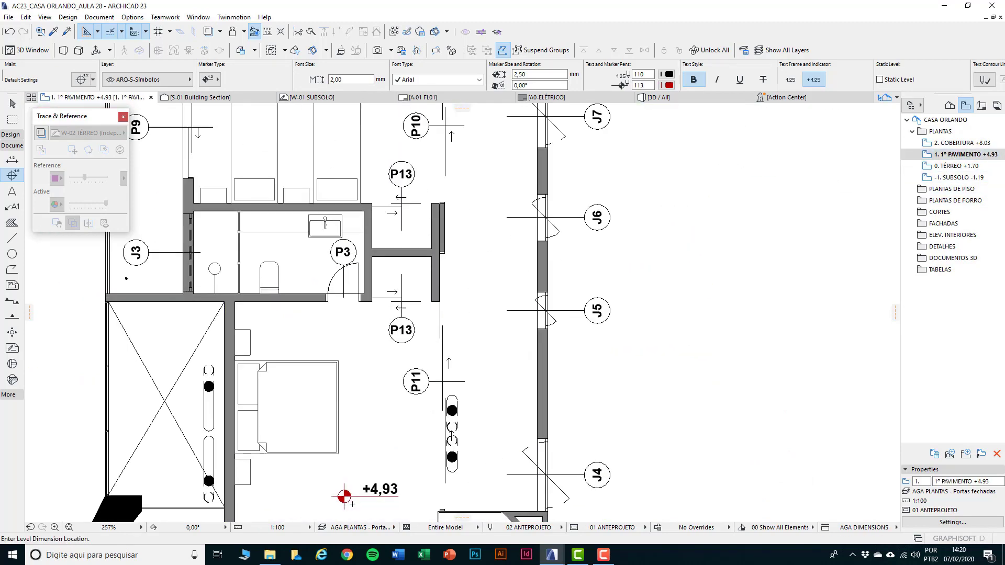
{"action": "scroll", "coordinate": [344, 495], "scroll_direction": "down", "scroll_amount": 7}
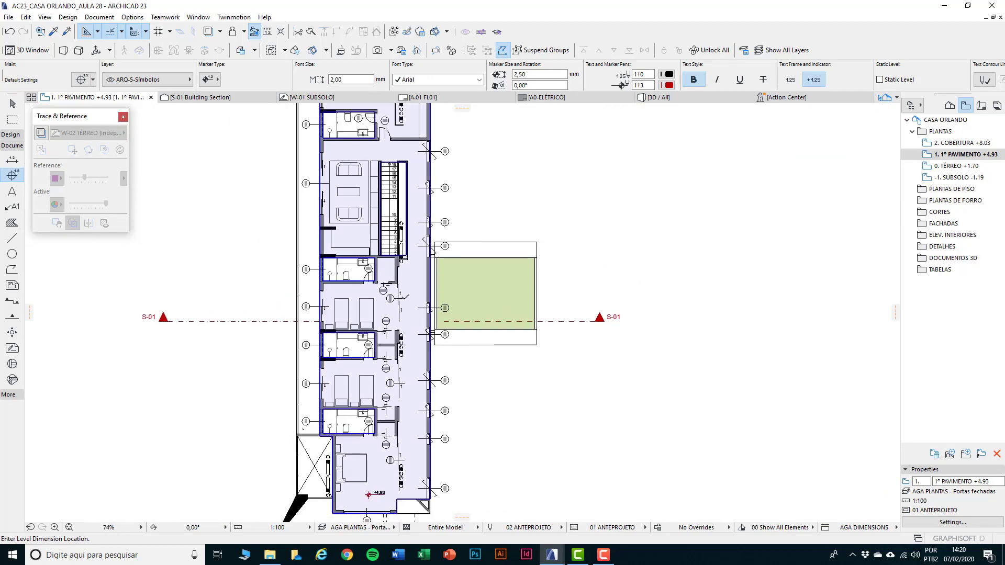
Open the SUBSOLO -1.19 plan and place a level dimension on the open floor beside the parking spaces.
{"action": "double_click", "coordinate": [950, 178]}
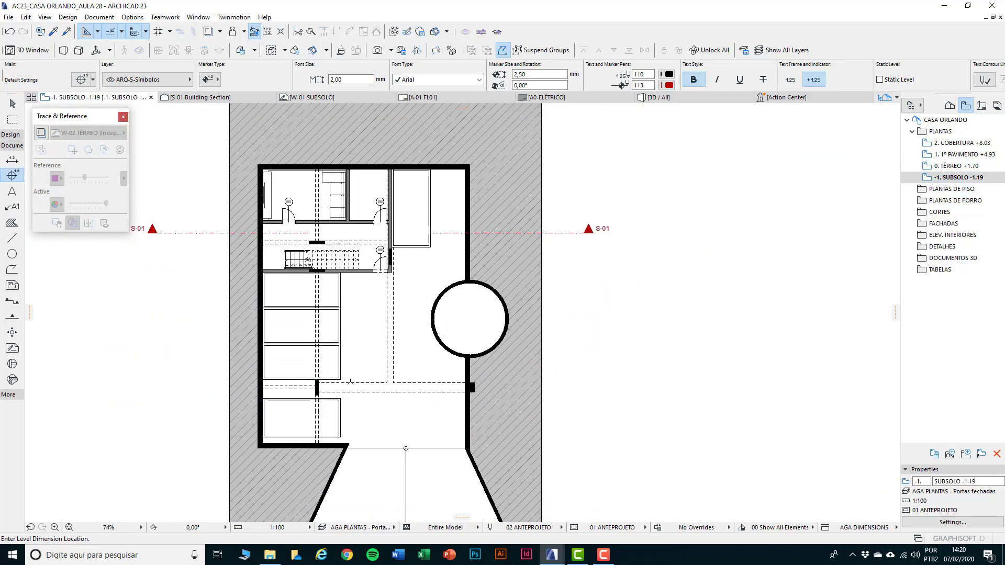
{"action": "scroll", "coordinate": [358, 338], "scroll_direction": "up", "scroll_amount": 6}
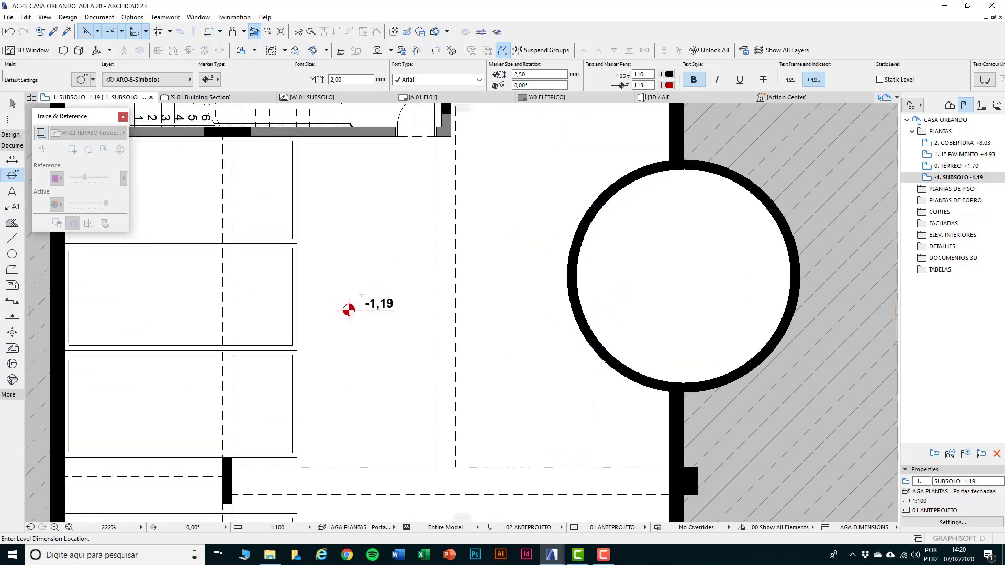
Return to the TÉRREO +1.70 plan and look over the level dimensions placed in the kitchen, on the deck and on the side terrace.
{"action": "scroll", "coordinate": [372, 377], "scroll_direction": "down", "scroll_amount": 4}
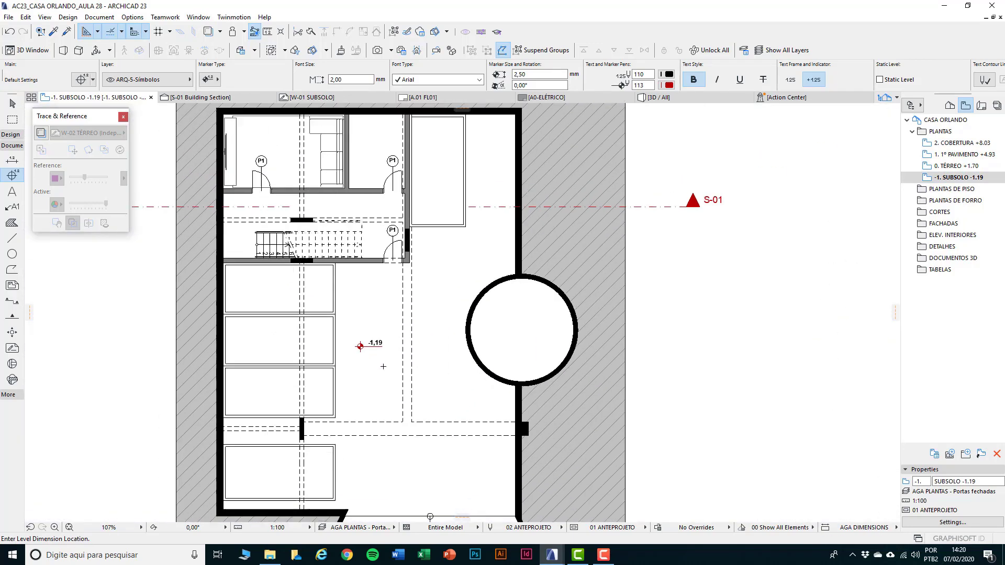
{"action": "scroll", "coordinate": [383, 366], "scroll_direction": "down", "scroll_amount": 4}
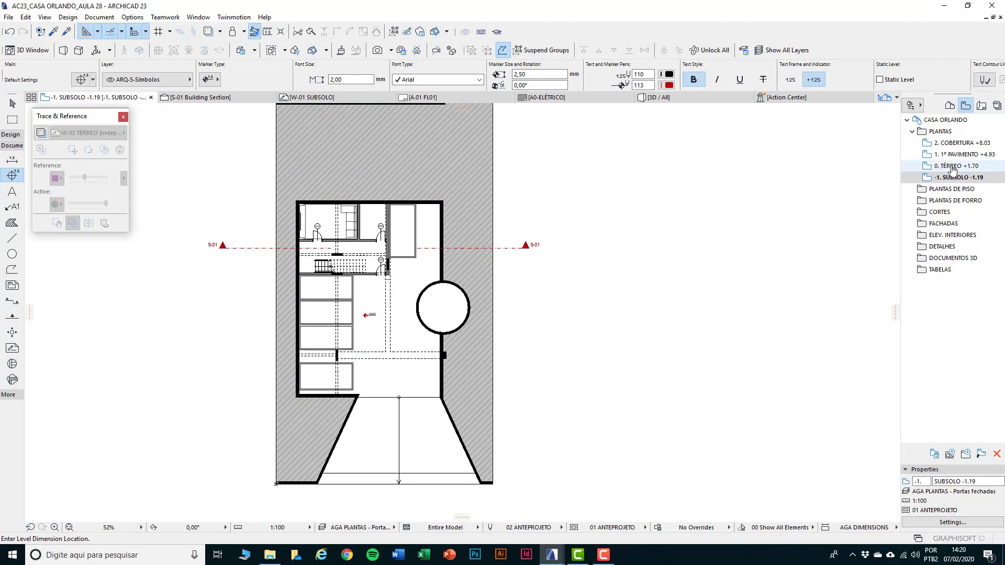
{"action": "double_click", "coordinate": [952, 166]}
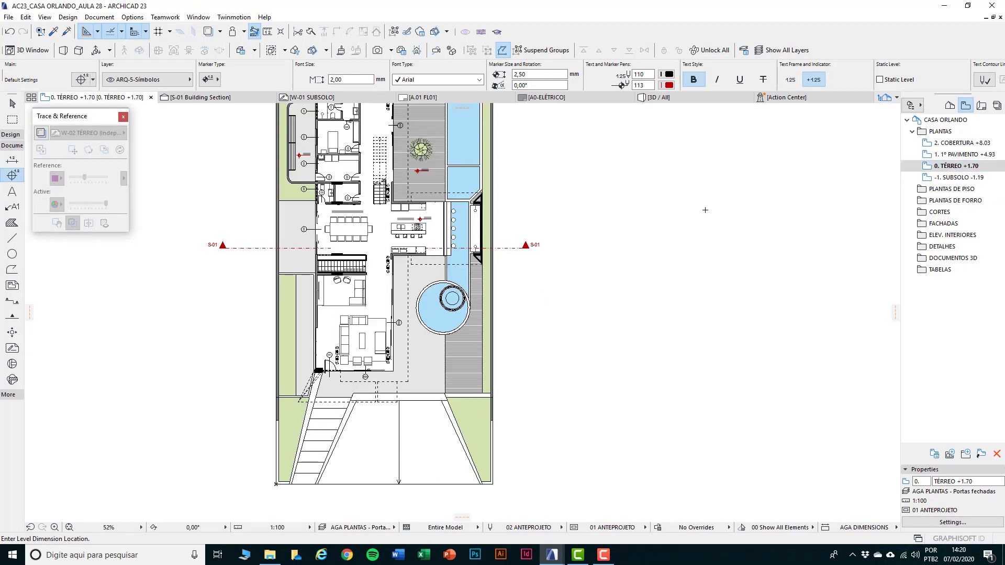
{"action": "scroll", "coordinate": [324, 112], "scroll_direction": "up", "scroll_amount": 3}
{"action": "scroll", "coordinate": [434, 345], "scroll_direction": "up", "scroll_amount": 4}
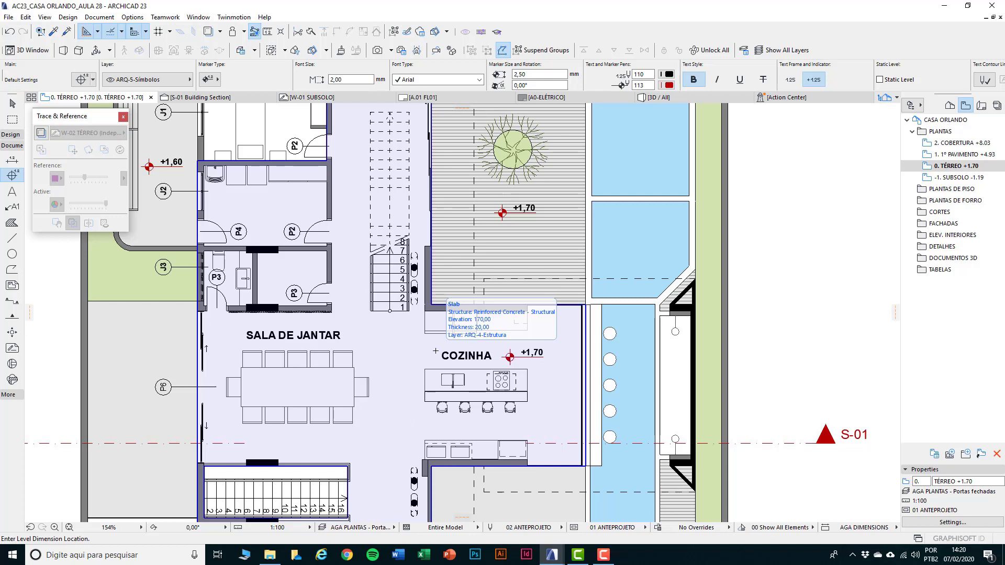
{"action": "key", "text": "Escape"}
{"action": "middle_click_drag", "start_coordinate": [353, 217], "coordinate": [399, 343]}
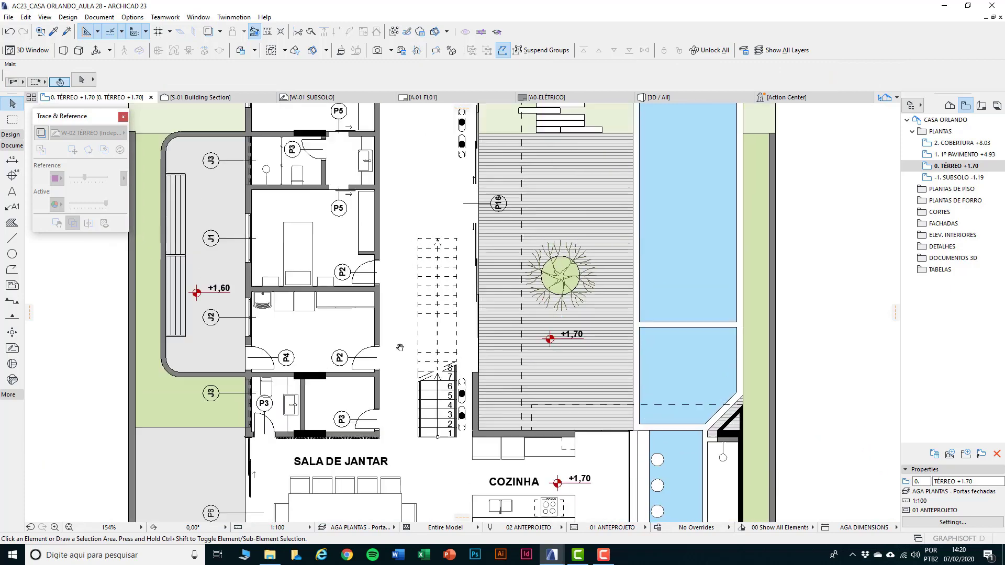
{"action": "middle_click_drag", "start_coordinate": [367, 255], "coordinate": [421, 408]}
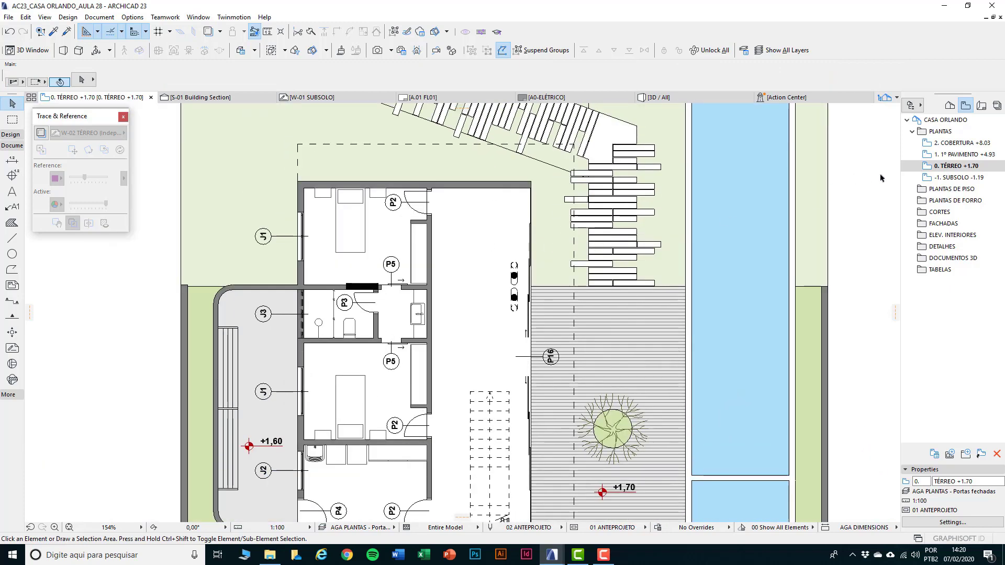
Open the 1º PAVIMENTO +4.93 plan and choose the filled dot marker in the linear dimension default settings.
{"action": "double_click", "coordinate": [957, 155]}
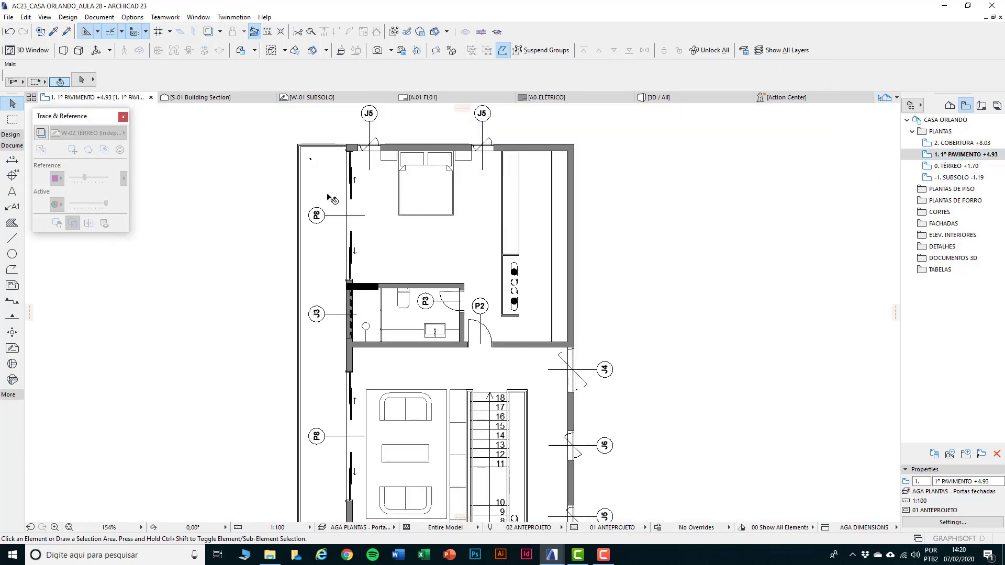
{"action": "left_click", "coordinate": [12, 161]}
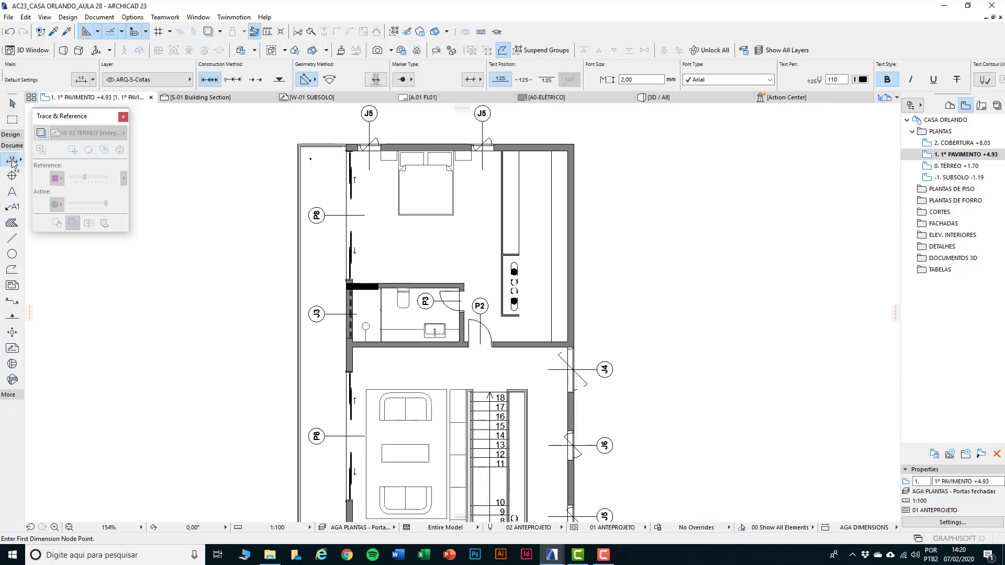
{"action": "left_click", "coordinate": [81, 80]}
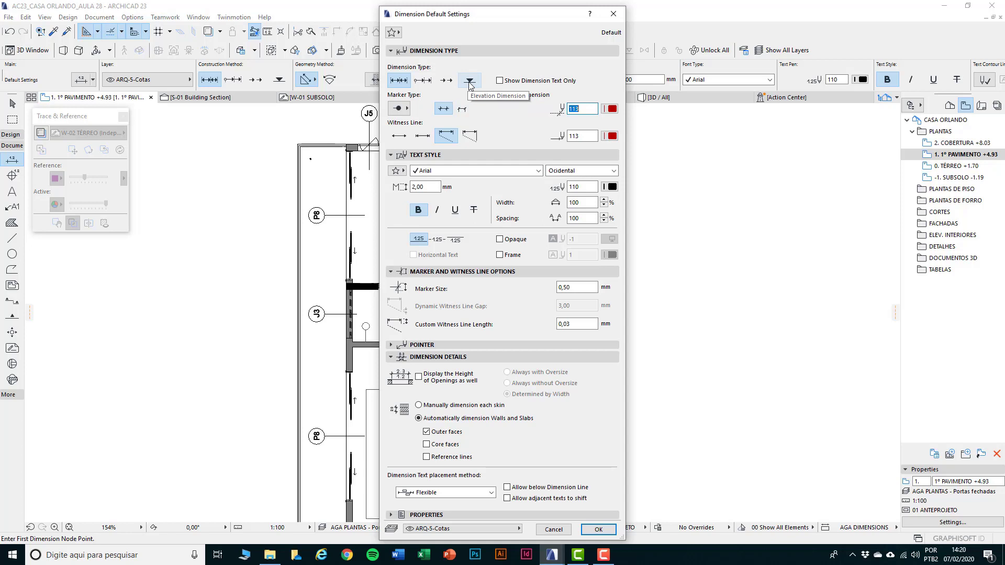
{"action": "left_click", "coordinate": [401, 111]}
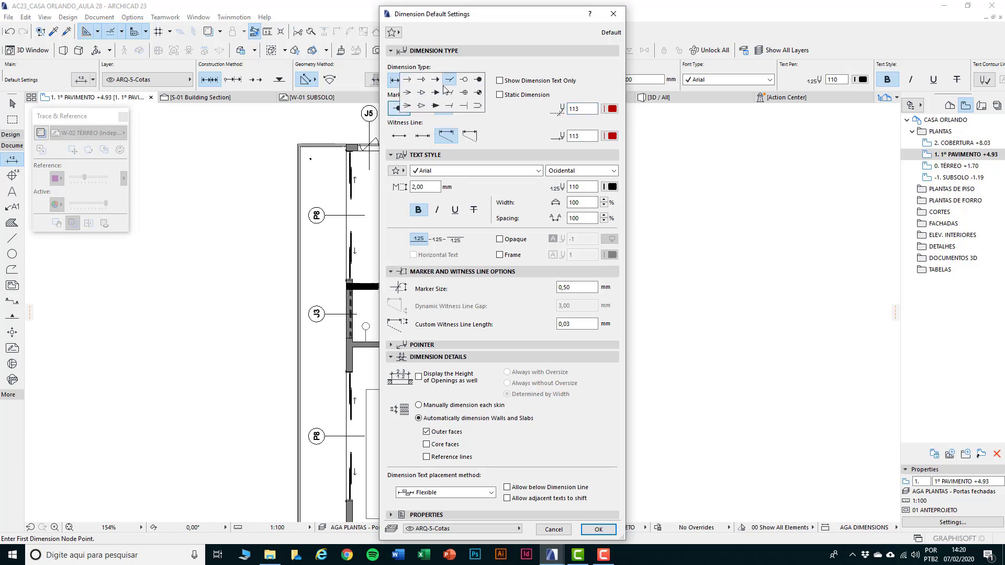
{"action": "left_click", "coordinate": [478, 80]}
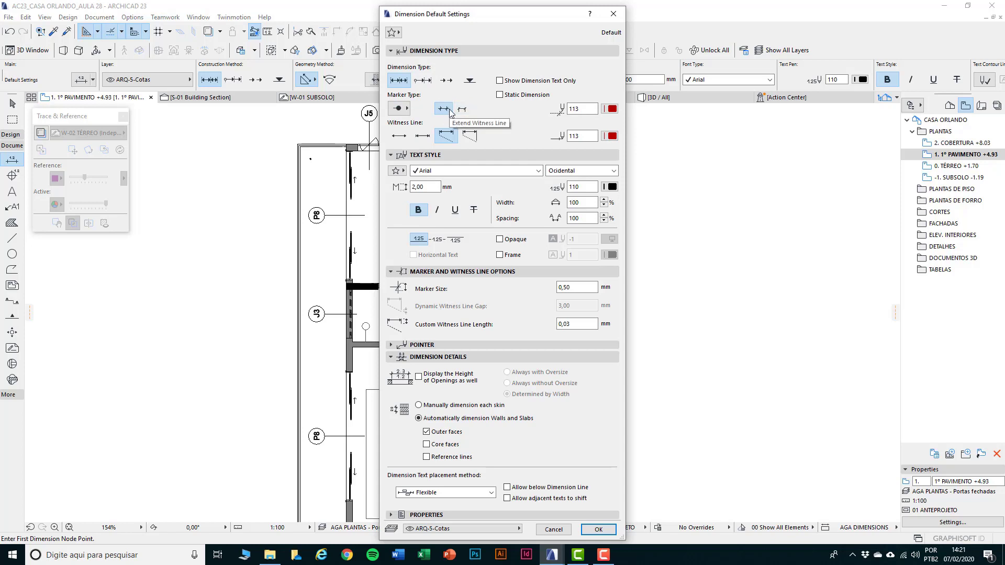
Try the alternative witness line types in the dimension defaults and return to the custom-length type.
{"action": "left_click", "coordinate": [401, 140]}
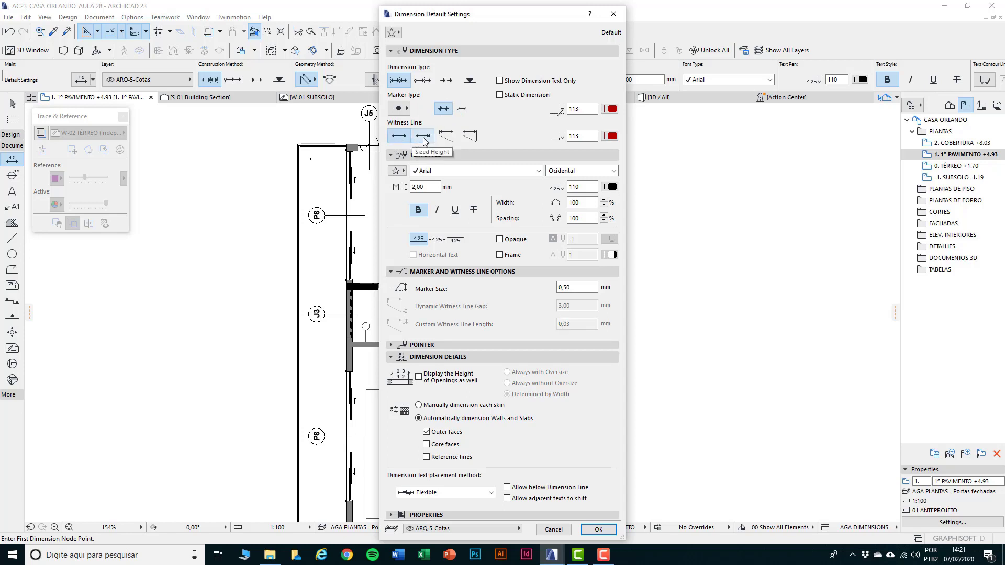
{"action": "left_click", "coordinate": [424, 140]}
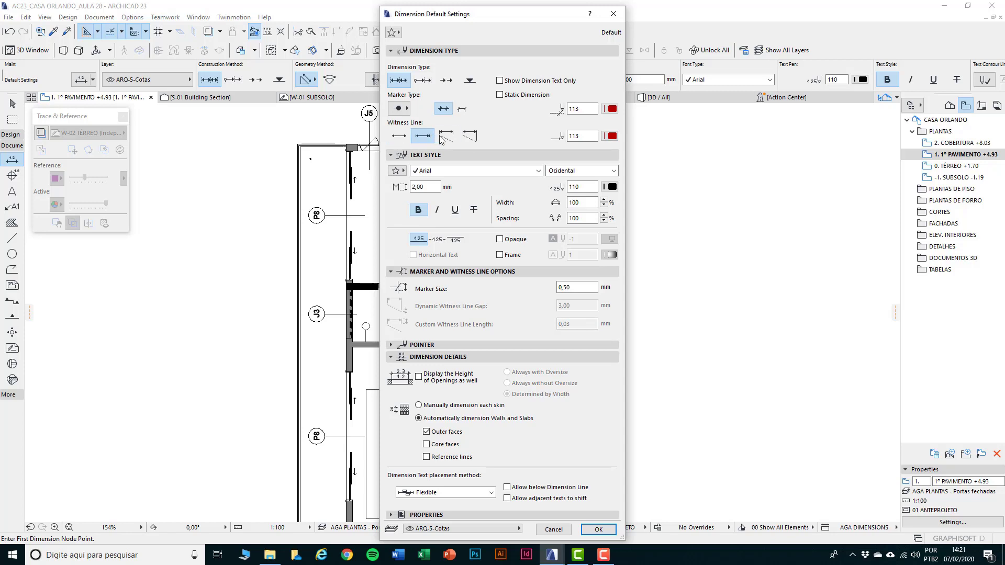
{"action": "left_click", "coordinate": [469, 137]}
{"action": "left_click", "coordinate": [448, 137]}
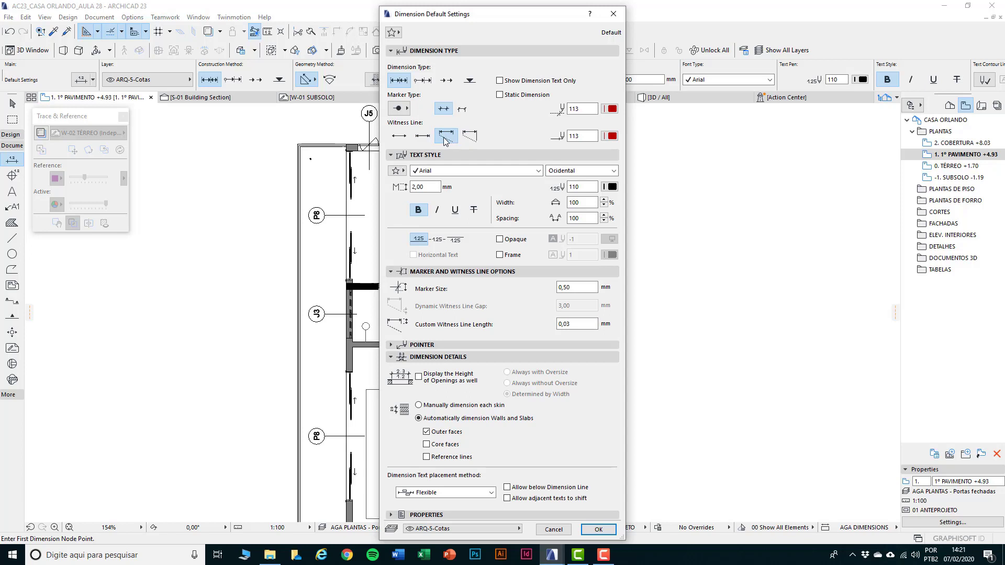
{"action": "left_click", "coordinate": [423, 137]}
{"action": "left_click", "coordinate": [445, 136]}
{"action": "left_click", "coordinate": [469, 137]}
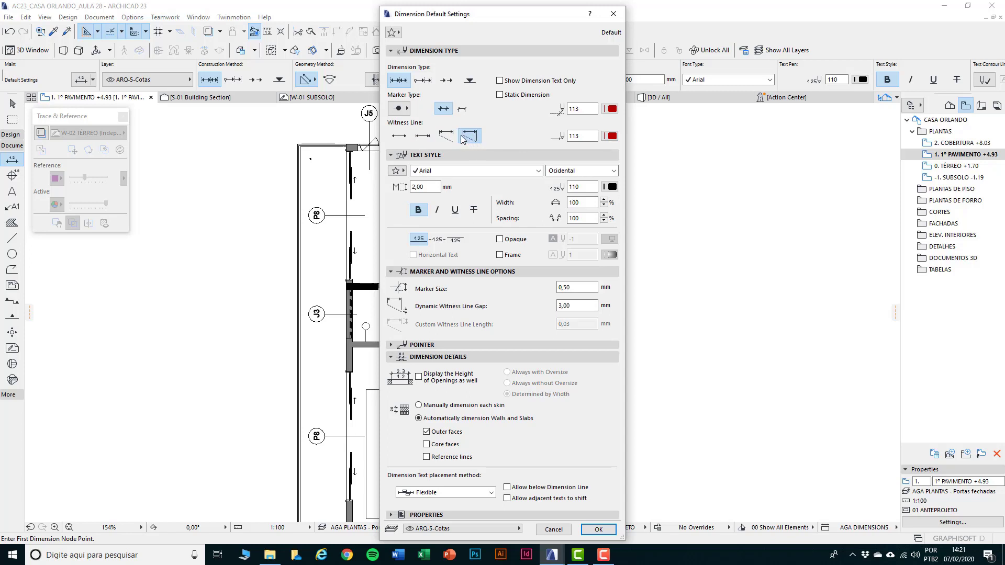
{"action": "left_click", "coordinate": [446, 137]}
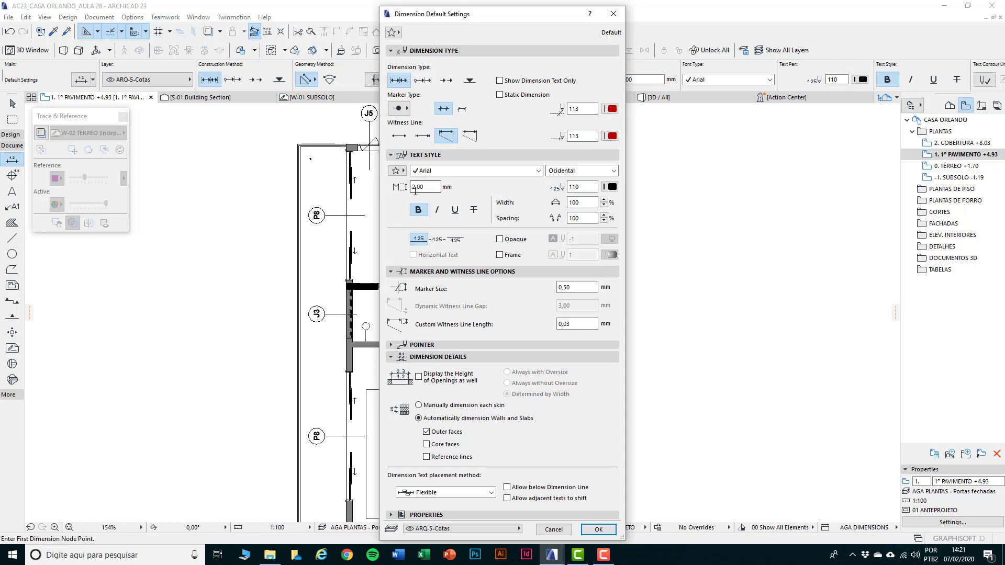
Examine the text height, the text pen palette and the marker type choices in the dimension defaults.
{"action": "left_click_drag", "start_coordinate": [431, 188], "coordinate": [388, 202]}
{"action": "left_click", "coordinate": [612, 187]}
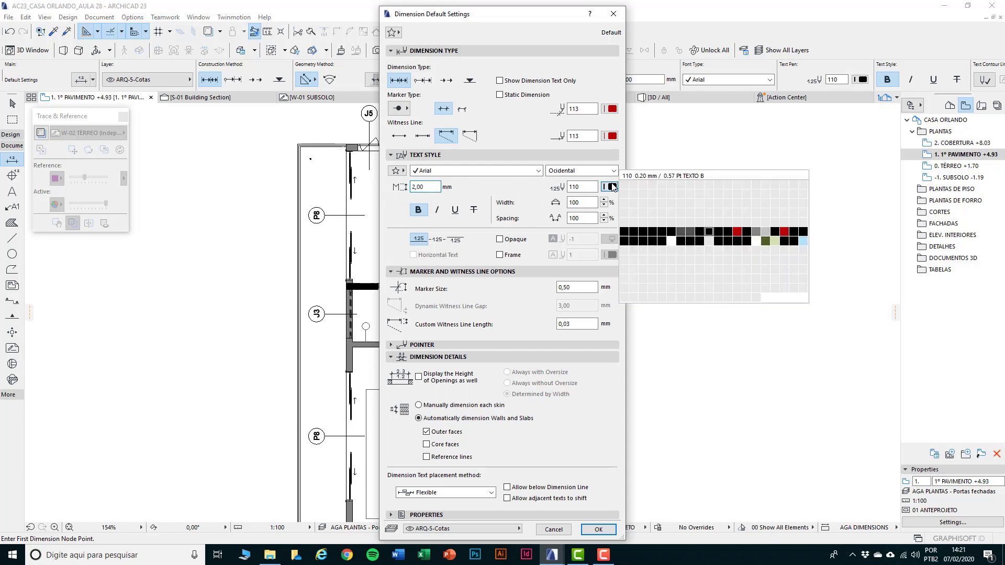
{"action": "left_click", "coordinate": [613, 187]}
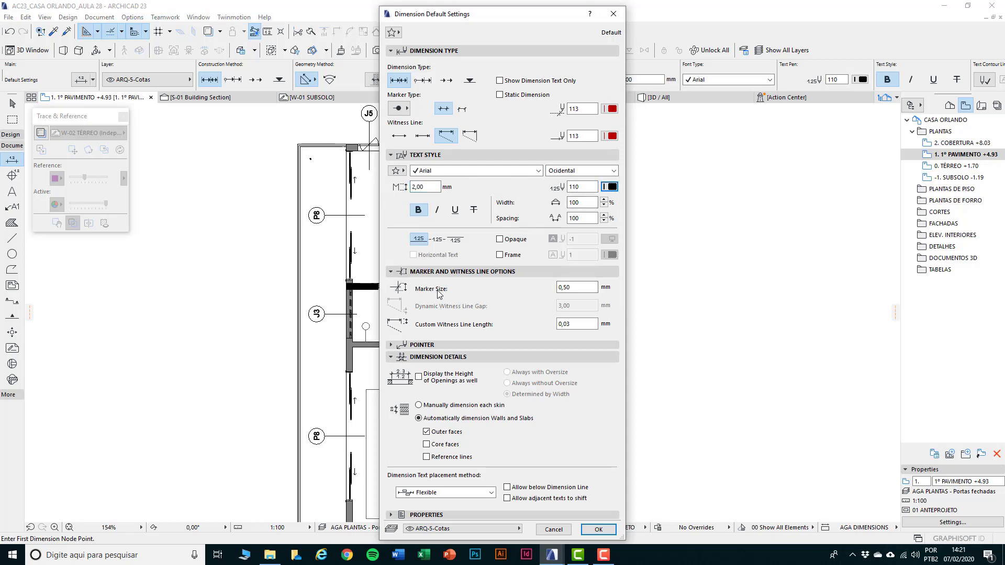
{"action": "left_click", "coordinate": [405, 108]}
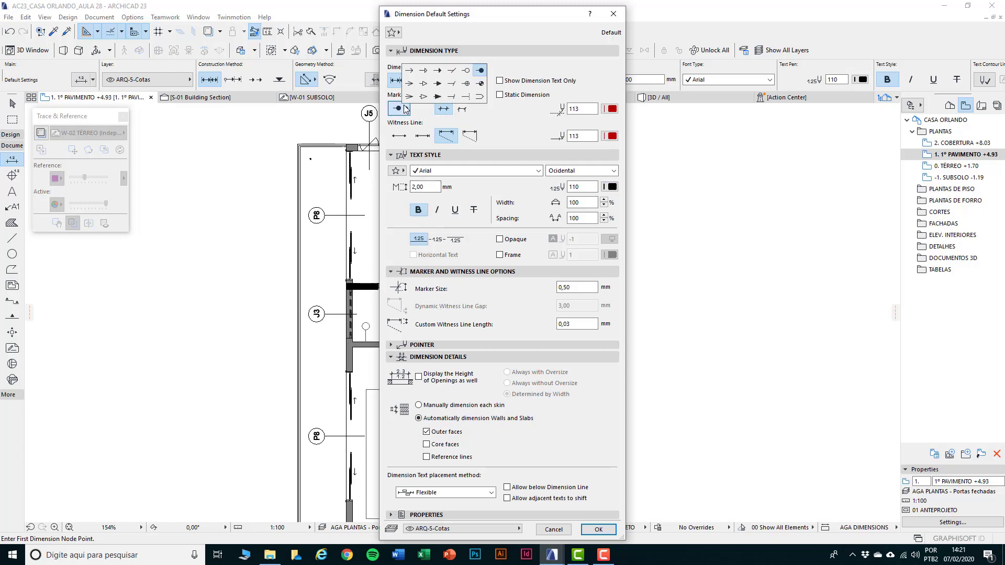
{"action": "left_click", "coordinate": [406, 109]}
{"action": "left_click", "coordinate": [406, 108]}
{"action": "left_click", "coordinate": [480, 73]}
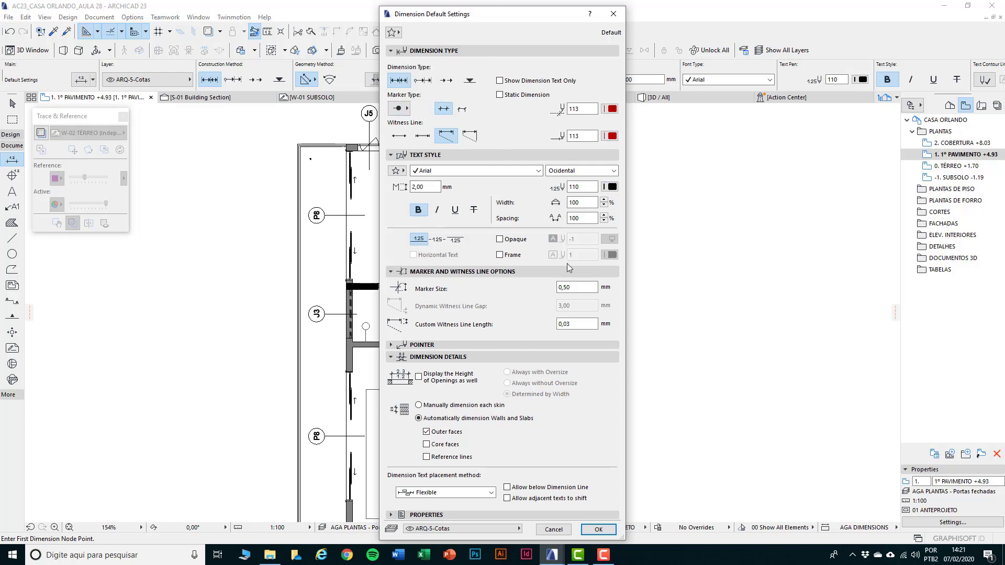
Set the custom witness line length to 5,00 mm, keep the ARQ-5-Cotas layer and accept the dimension defaults.
{"action": "left_click", "coordinate": [573, 287]}
{"action": "key", "text": "Tab"}
{"action": "left_click", "coordinate": [495, 529]}
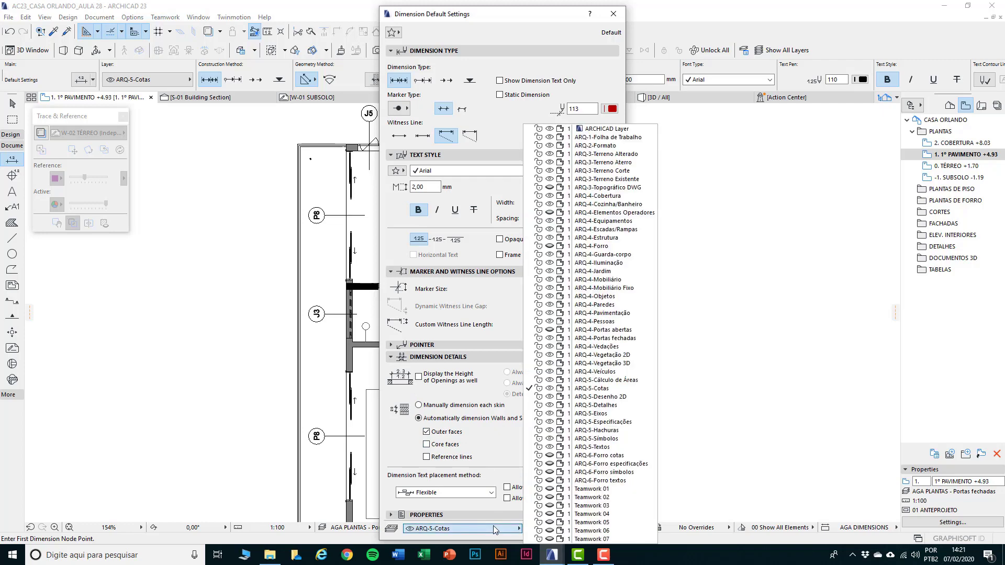
{"action": "left_click", "coordinate": [495, 528]}
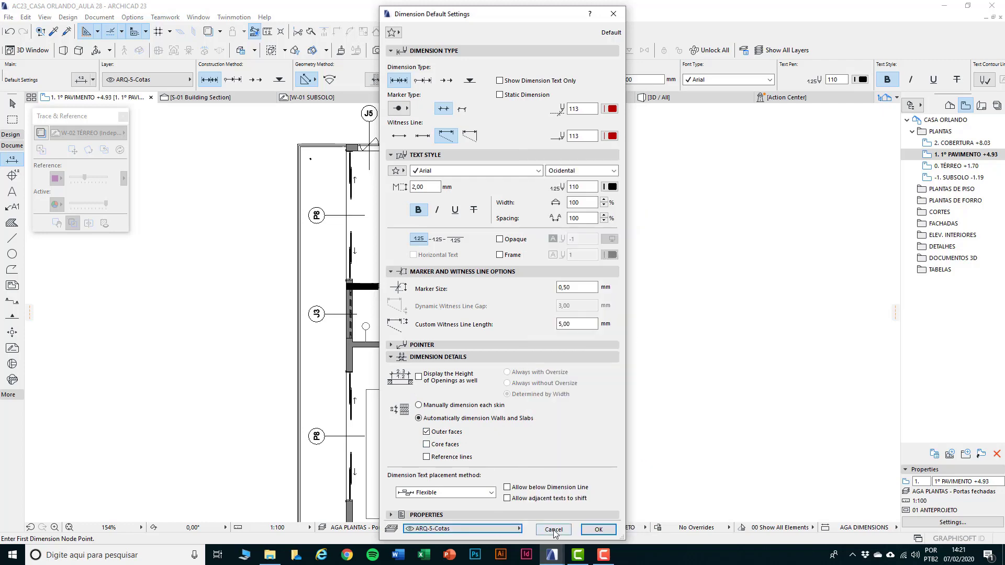
{"action": "left_click", "coordinate": [598, 529]}
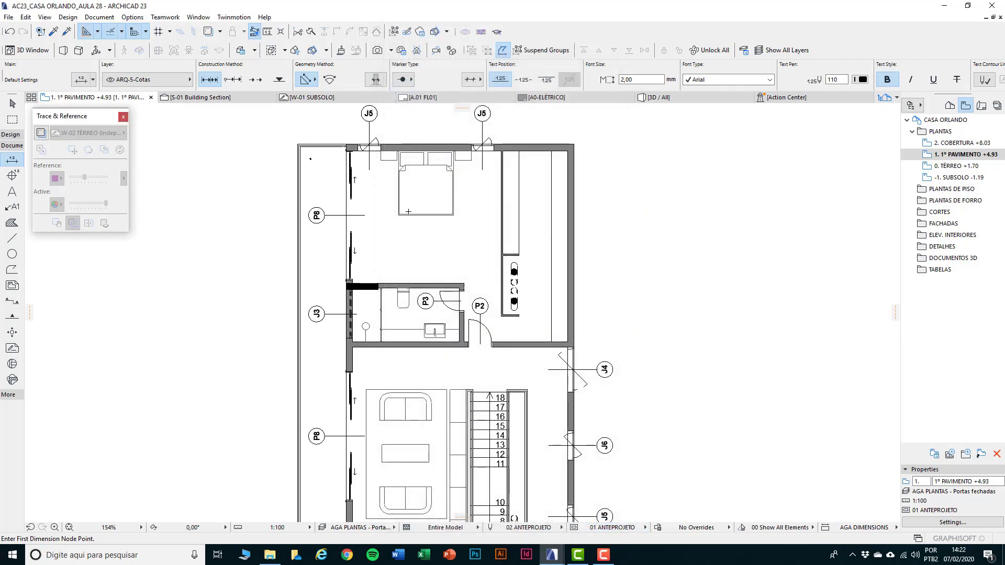
Start a linear dimension chain on the outer and inner faces of the end bedroom's exterior wall beside the J5 window nearest P8.
{"action": "scroll", "coordinate": [378, 162], "scroll_direction": "up", "scroll_amount": 2}
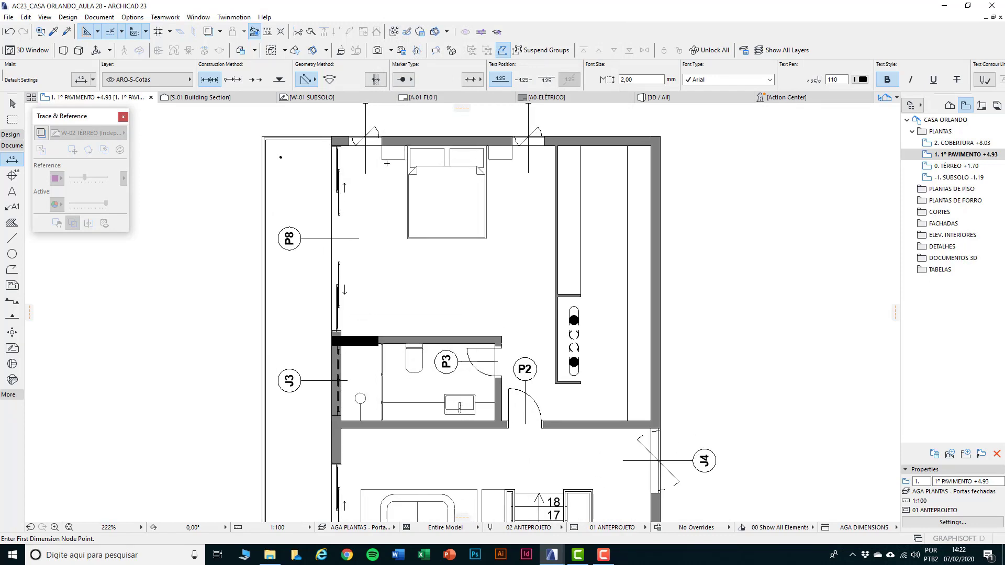
{"action": "middle_click_drag", "start_coordinate": [375, 168], "coordinate": [408, 185]}
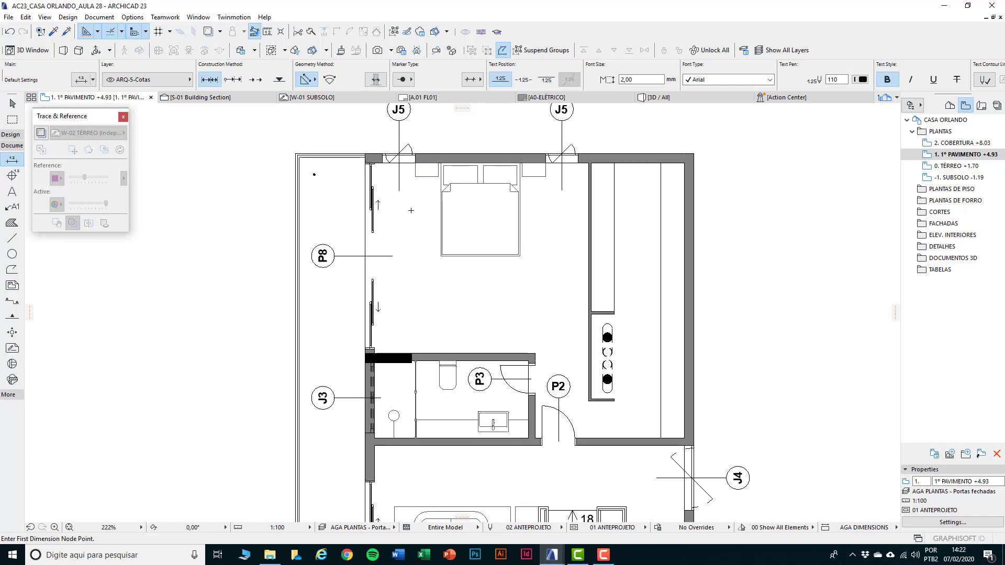
{"action": "scroll", "coordinate": [404, 205], "scroll_direction": "up", "scroll_amount": 1}
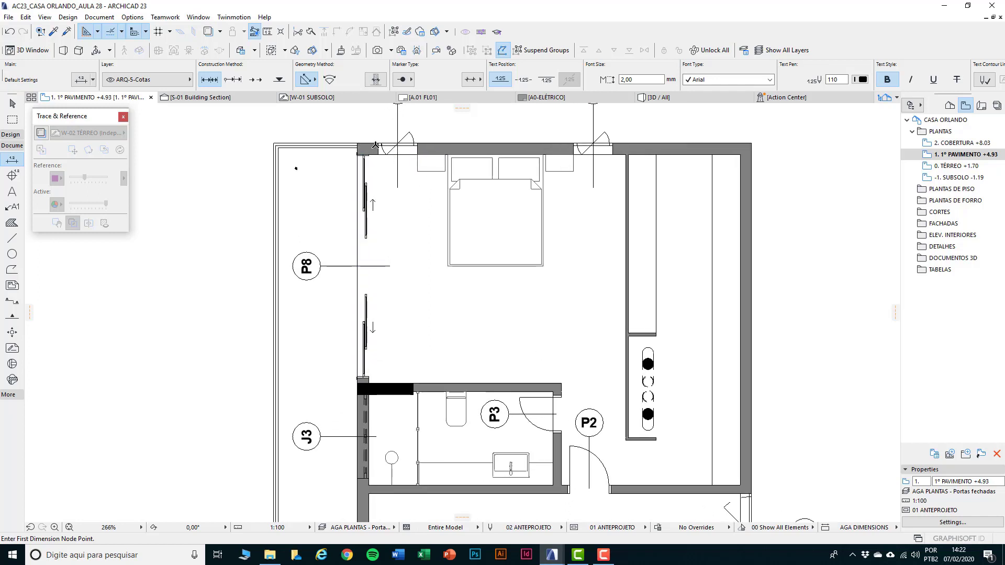
{"action": "scroll", "coordinate": [382, 239], "scroll_direction": "down", "scroll_amount": 3}
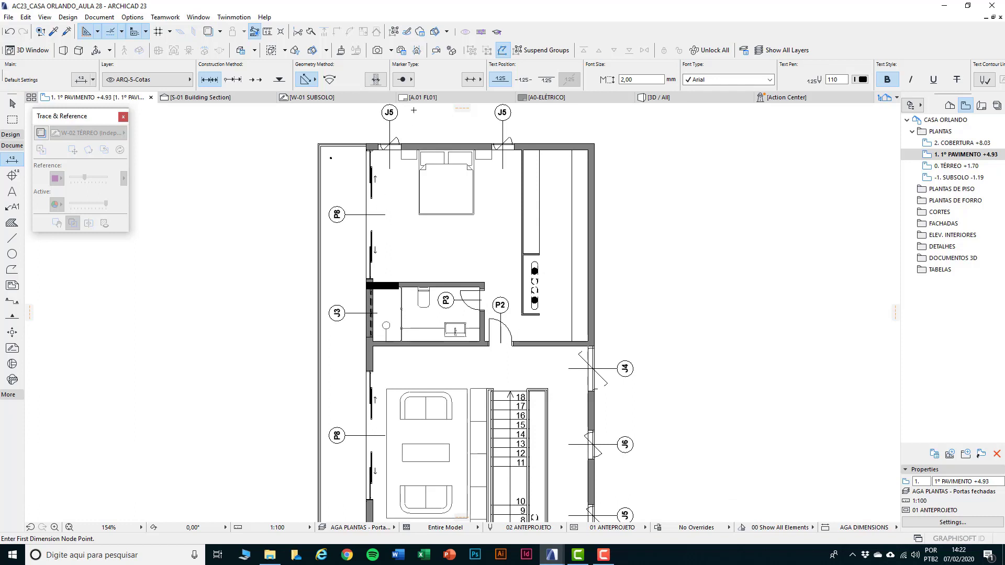
{"action": "scroll", "coordinate": [413, 110], "scroll_direction": "up", "scroll_amount": 1}
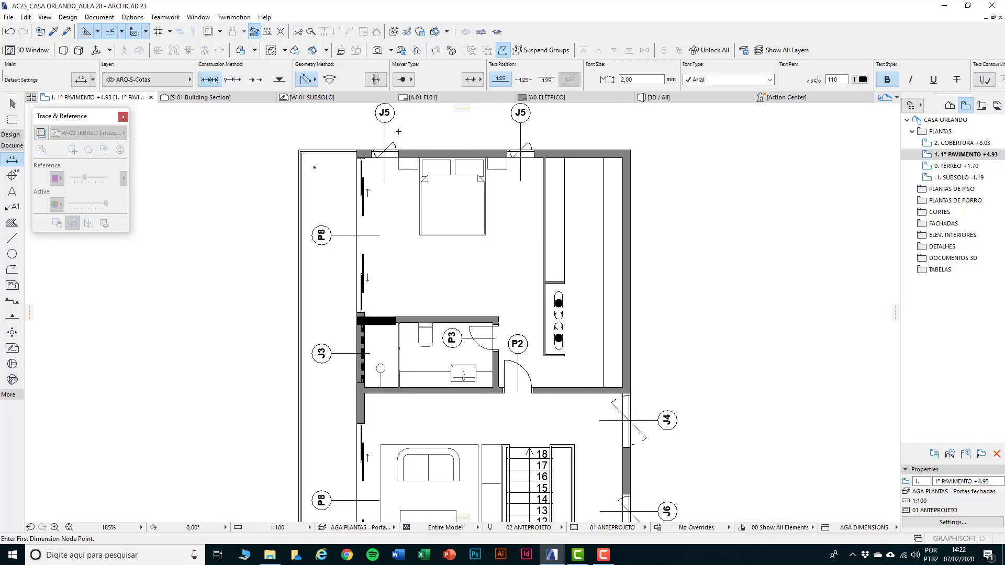
{"action": "scroll", "coordinate": [398, 131], "scroll_direction": "up", "scroll_amount": 5}
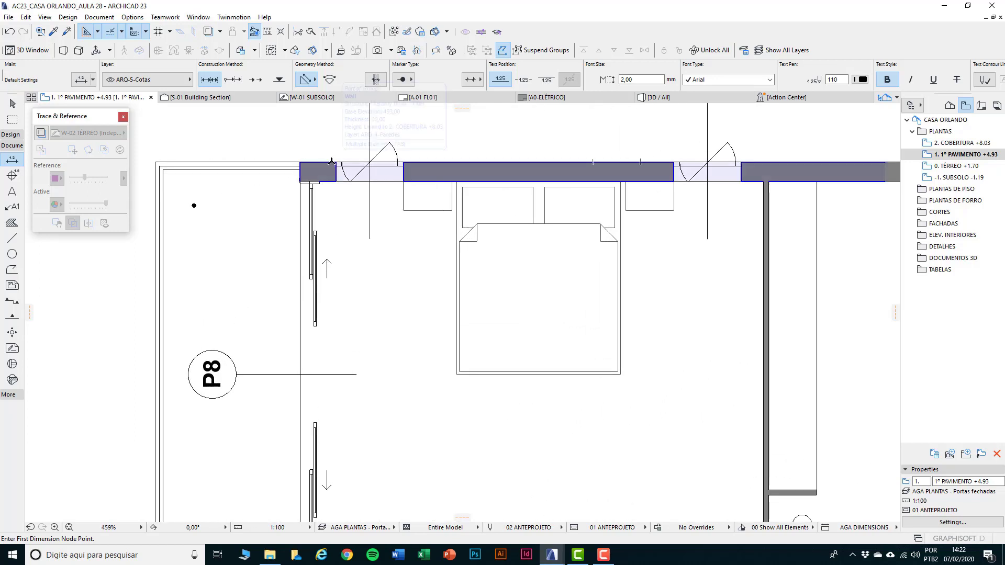
{"action": "scroll", "coordinate": [331, 161], "scroll_direction": "up", "scroll_amount": 3}
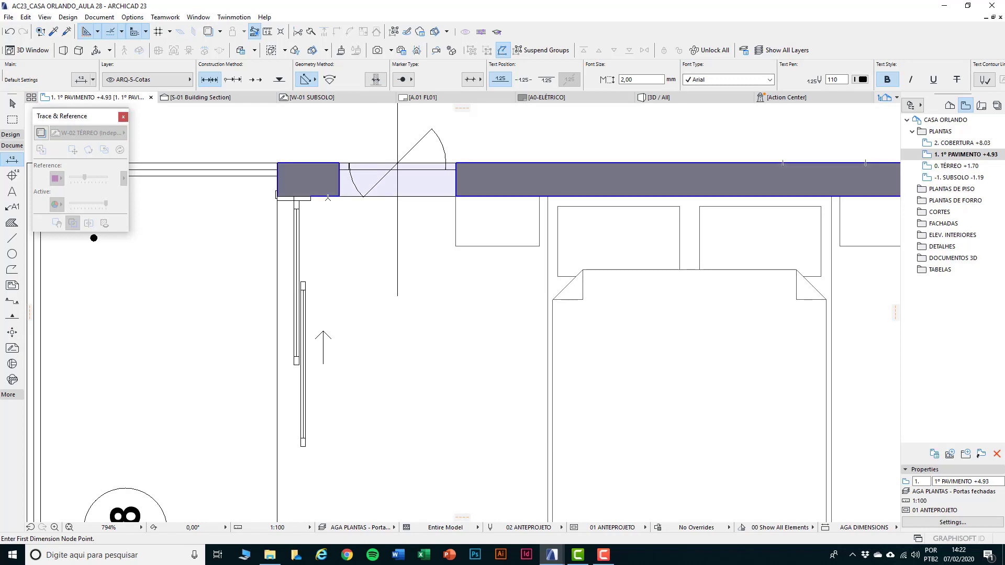
{"action": "left_click", "coordinate": [325, 163]}
{"action": "scroll", "coordinate": [325, 163], "scroll_direction": "up", "scroll_amount": 2}
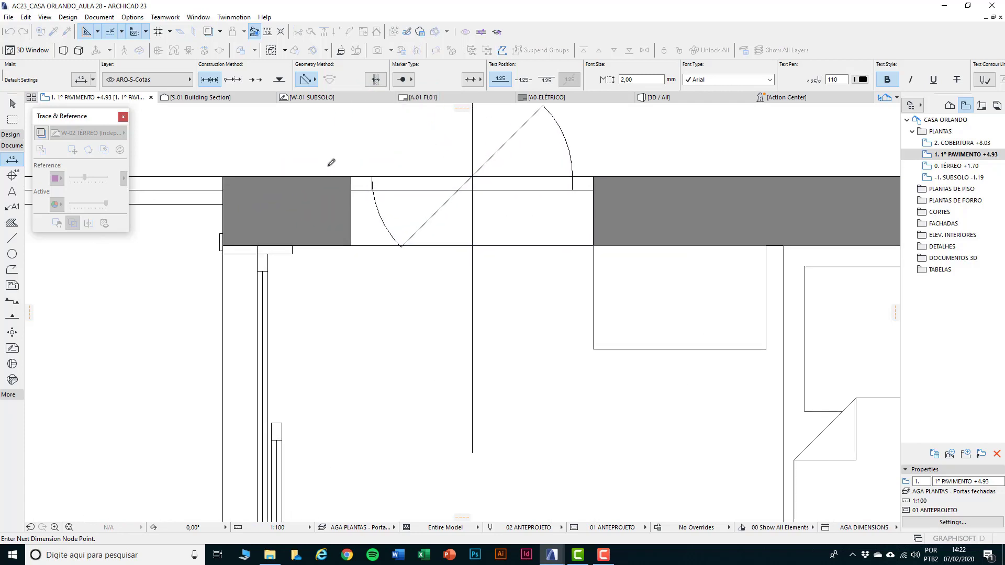
{"action": "left_click", "coordinate": [323, 245]}
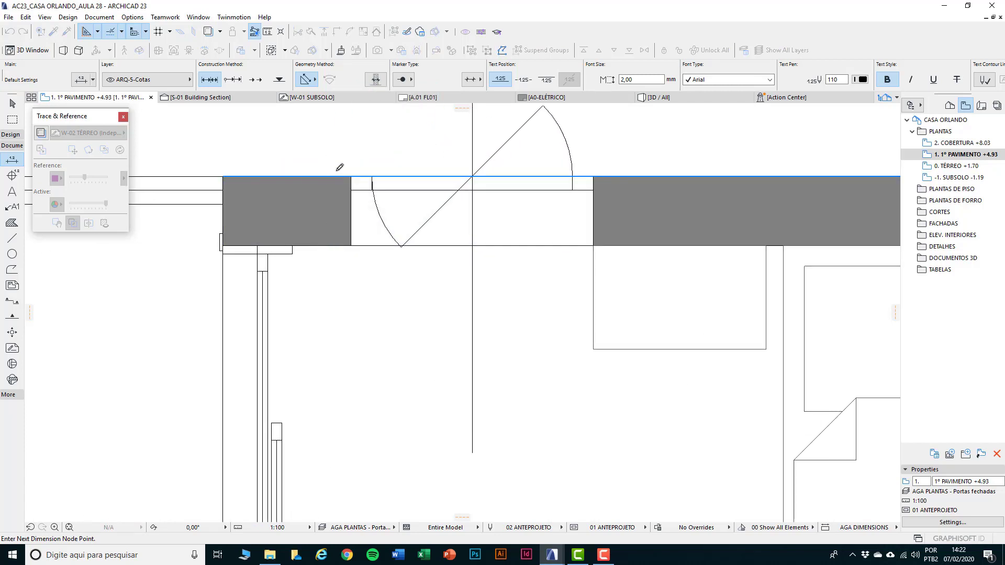
Add both faces of the two walls enclosing the bathroom between doors P3 and P2 to the dimension chain.
{"action": "scroll", "coordinate": [340, 167], "scroll_direction": "down", "scroll_amount": 3}
{"action": "scroll", "coordinate": [435, 407], "scroll_direction": "up", "scroll_amount": 4}
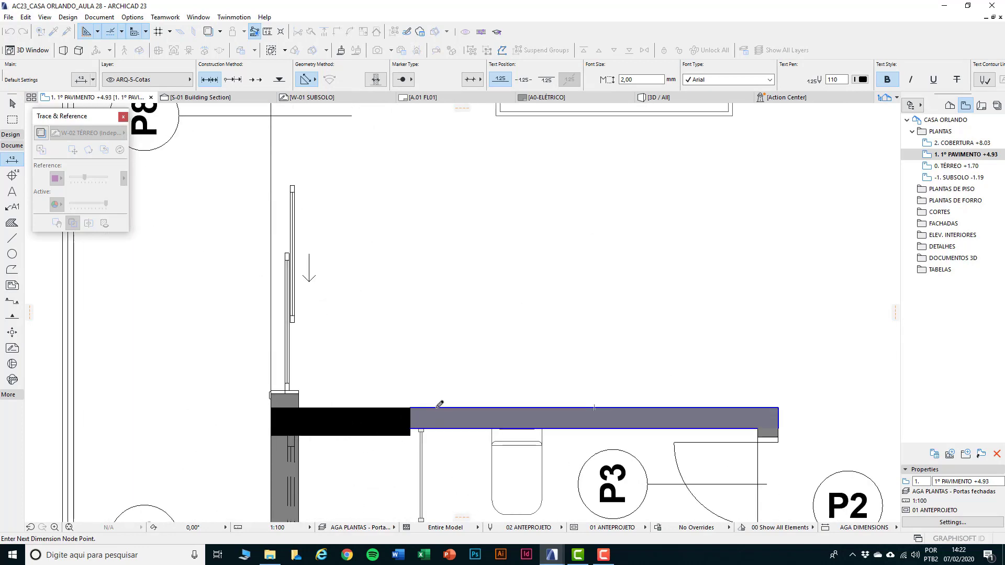
{"action": "scroll", "coordinate": [440, 404], "scroll_direction": "down", "scroll_amount": 3}
{"action": "scroll", "coordinate": [404, 388], "scroll_direction": "up", "scroll_amount": 2}
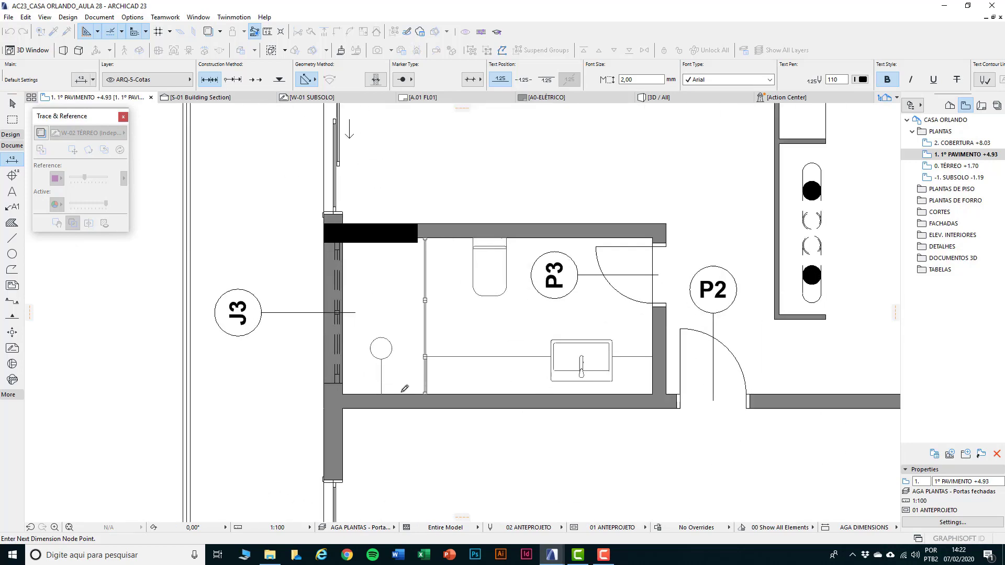
{"action": "scroll", "coordinate": [405, 387], "scroll_direction": "down", "scroll_amount": 3}
Continue the dimension chain with both faces of the two walls enclosing the bathroom beside door P12.
{"action": "scroll", "coordinate": [418, 385], "scroll_direction": "up", "scroll_amount": 1}
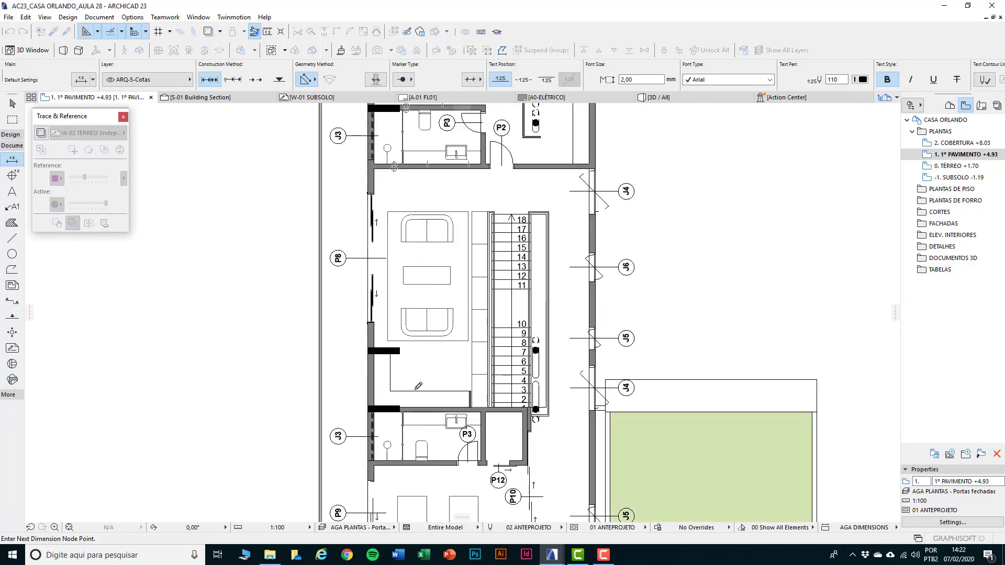
{"action": "scroll", "coordinate": [418, 386], "scroll_direction": "up", "scroll_amount": 4}
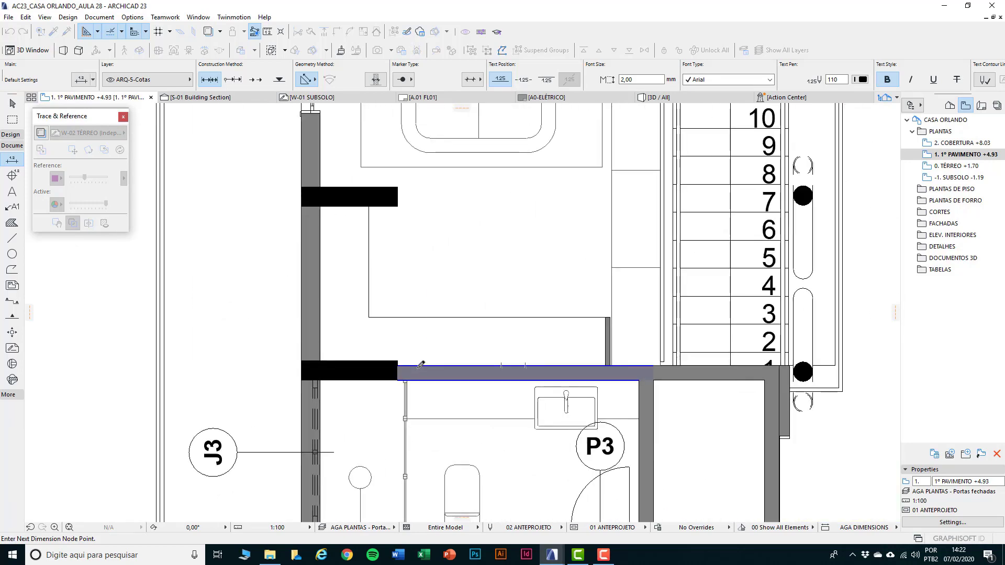
{"action": "left_click", "coordinate": [418, 367]}
{"action": "middle_click_drag", "start_coordinate": [418, 461], "coordinate": [390, 288]}
{"action": "left_click", "coordinate": [358, 355]}
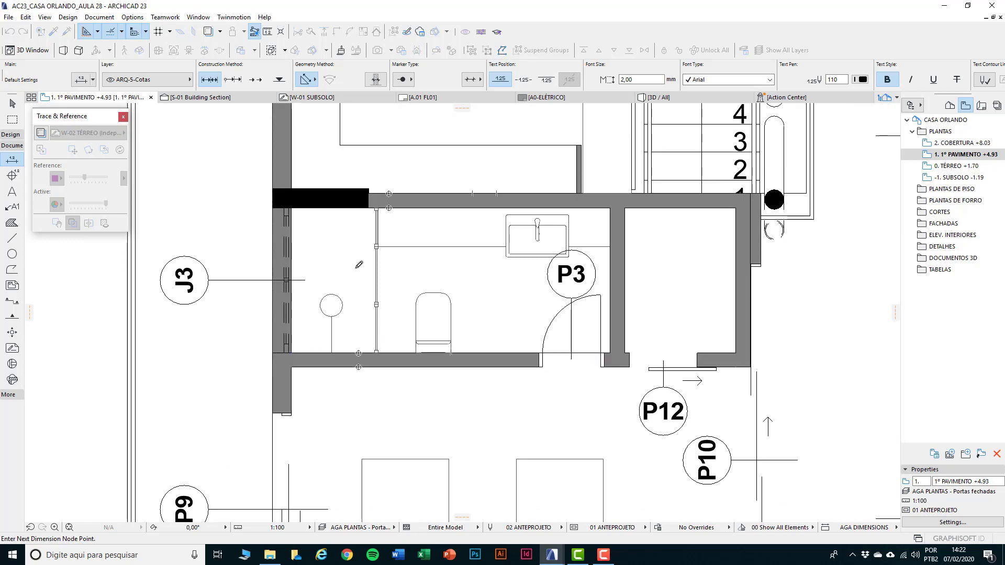
Add the faces of the two walls enclosing the bathroom between the twin-bed bedrooms to the dimension chain.
{"action": "scroll", "coordinate": [356, 277], "scroll_direction": "down", "scroll_amount": 4}
{"action": "scroll", "coordinate": [366, 235], "scroll_direction": "up", "scroll_amount": 4}
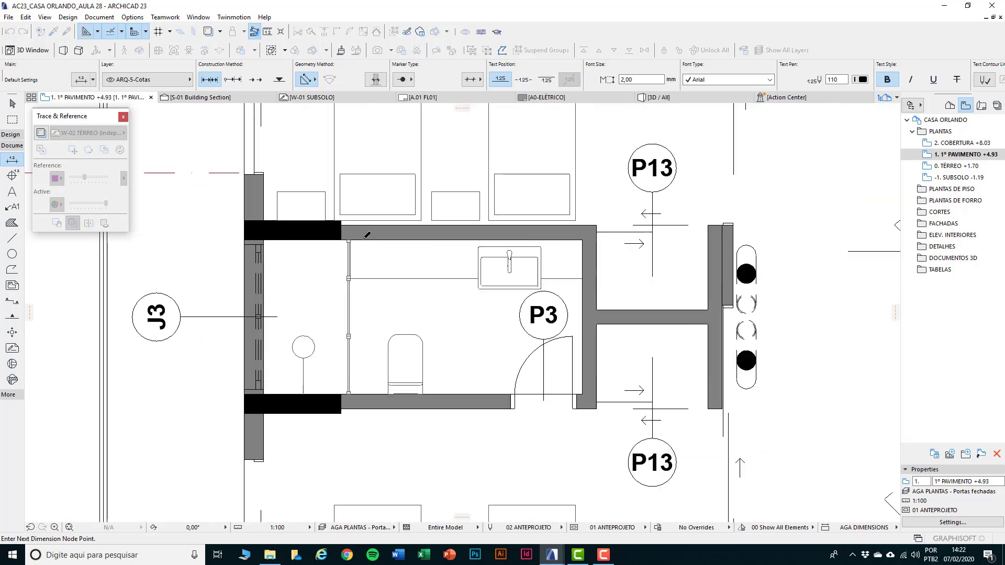
{"action": "left_click", "coordinate": [367, 228]}
{"action": "left_click", "coordinate": [378, 394]}
Add the faces of the two walls enclosing the bathroom next to the double bedroom with door P11 to the chain.
{"action": "scroll", "coordinate": [378, 395], "scroll_direction": "down", "scroll_amount": 4}
{"action": "middle_click_drag", "start_coordinate": [368, 428], "coordinate": [382, 248]}
{"action": "scroll", "coordinate": [373, 326], "scroll_direction": "up", "scroll_amount": 4}
{"action": "scroll", "coordinate": [381, 344], "scroll_direction": "up", "scroll_amount": 1}
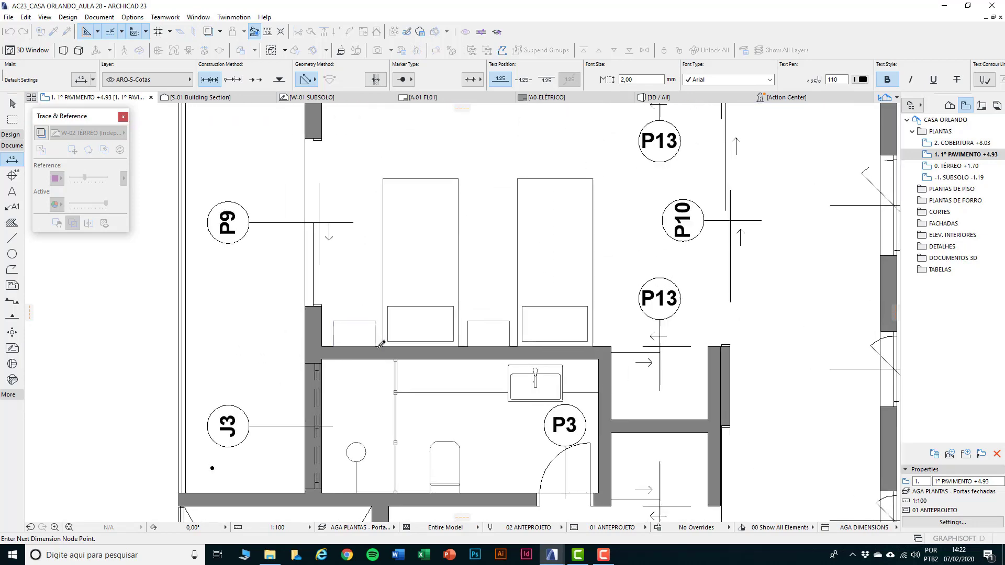
{"action": "scroll", "coordinate": [381, 274], "scroll_direction": "down", "scroll_amount": 3}
{"action": "scroll", "coordinate": [356, 362], "scroll_direction": "up", "scroll_amount": 4}
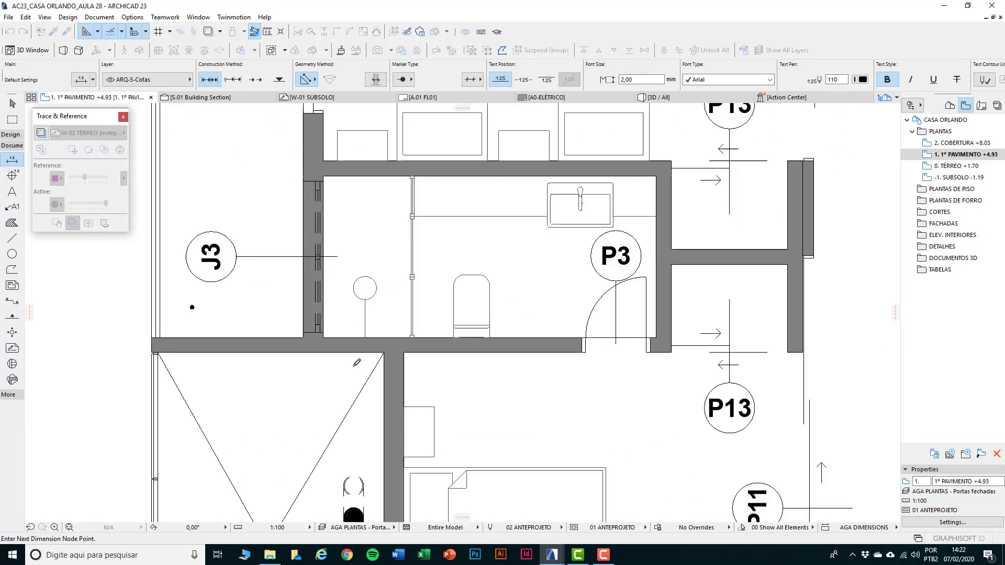
{"action": "scroll", "coordinate": [350, 330], "scroll_direction": "up", "scroll_amount": 2}
Add the inner and outer faces of the double bedroom's exterior wall at window J8 to the dimension chain.
{"action": "scroll", "coordinate": [352, 289], "scroll_direction": "down", "scroll_amount": 5}
{"action": "scroll", "coordinate": [404, 381], "scroll_direction": "up", "scroll_amount": 2}
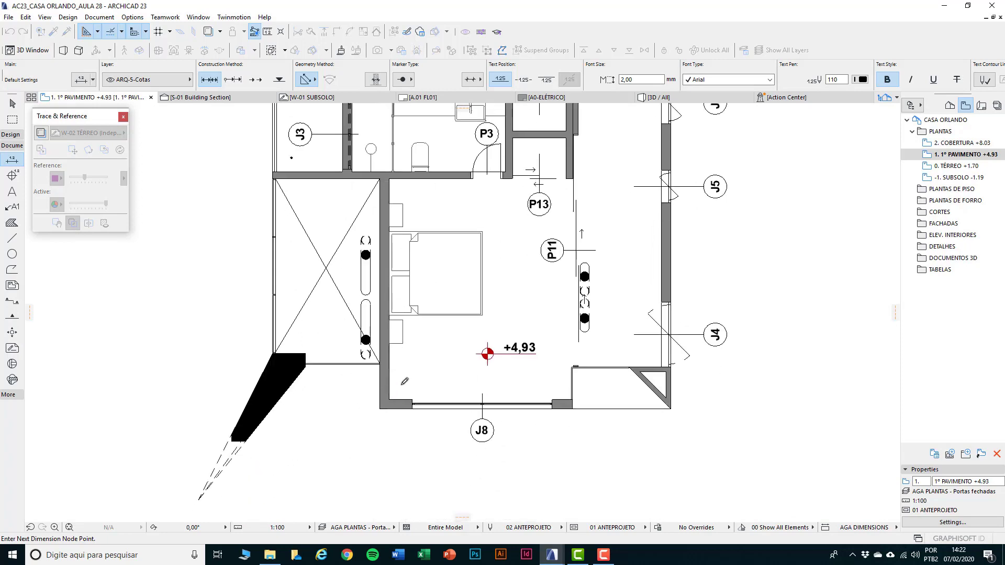
{"action": "scroll", "coordinate": [404, 381], "scroll_direction": "up", "scroll_amount": 3}
{"action": "scroll", "coordinate": [397, 365], "scroll_direction": "down", "scroll_amount": 5}
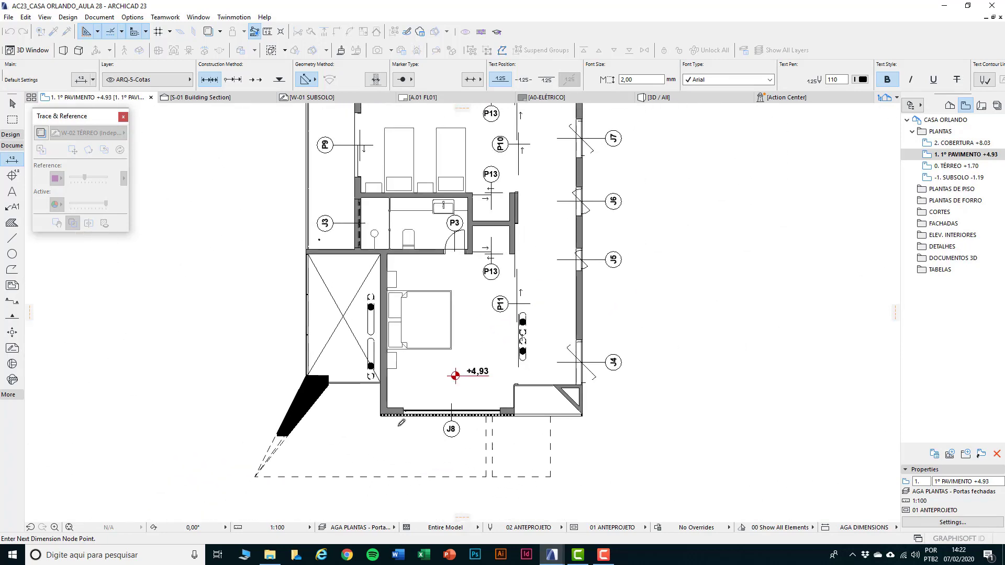
Finish collecting dimension points and place the dimension line outside the balcony, along the P8 and J3 side of the plan.
{"action": "scroll", "coordinate": [400, 423], "scroll_direction": "down", "scroll_amount": 4}
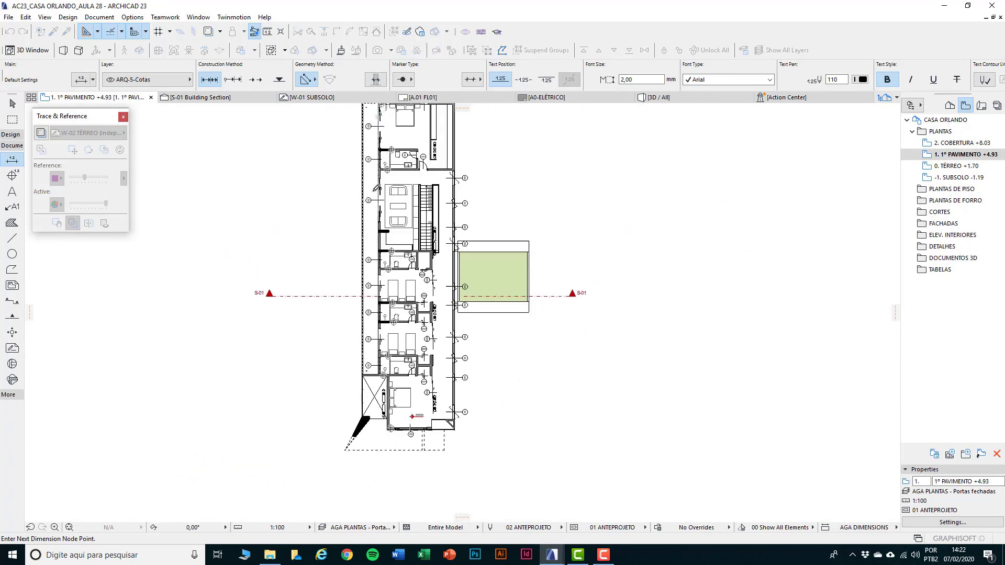
{"action": "scroll", "coordinate": [352, 281], "scroll_direction": "up", "scroll_amount": 3}
{"action": "double_click", "coordinate": [351, 282]}
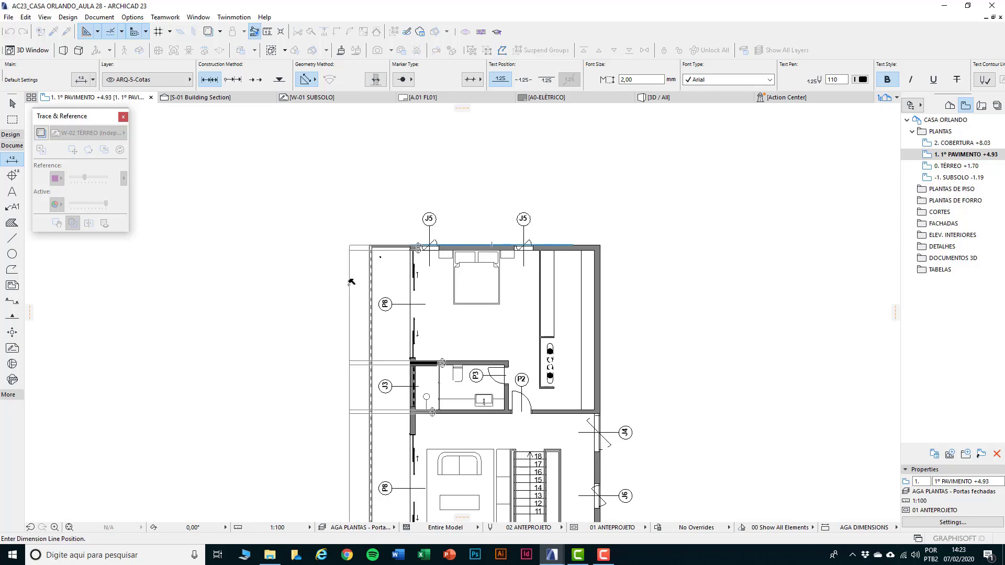
{"action": "middle_click_drag", "start_coordinate": [371, 376], "coordinate": [360, 173]}
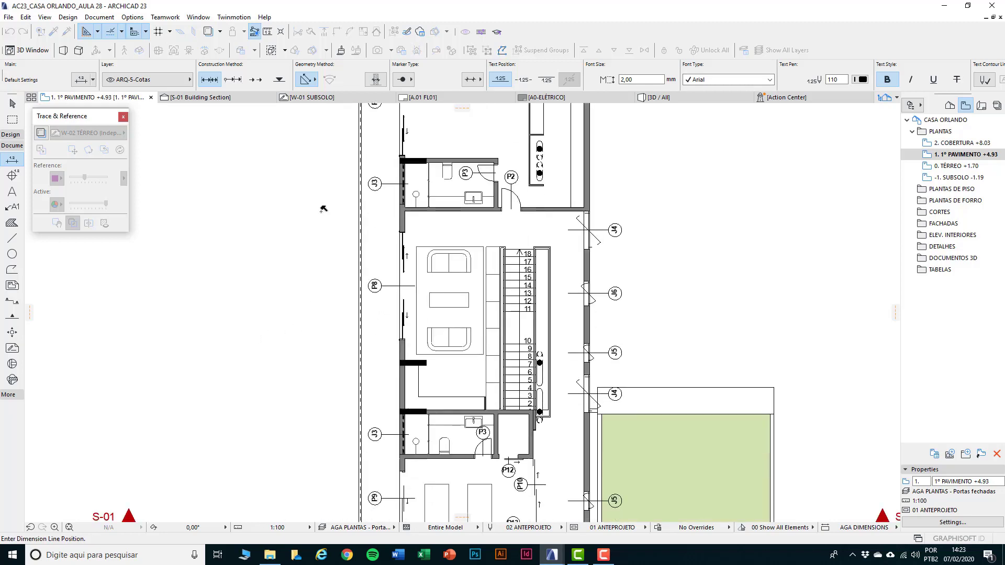
{"action": "scroll", "coordinate": [323, 209], "scroll_direction": "down", "scroll_amount": 3}
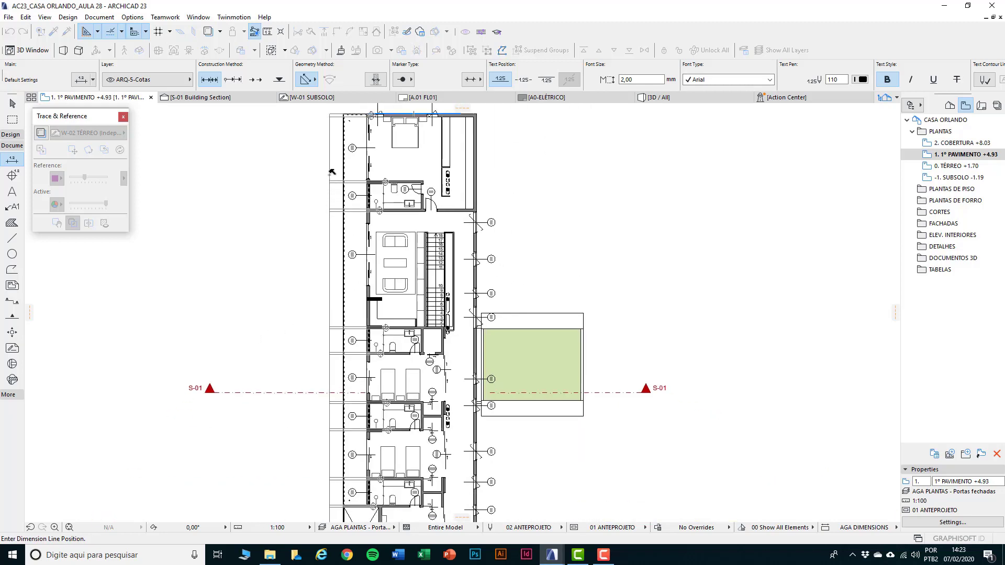
{"action": "left_click", "coordinate": [333, 166]}
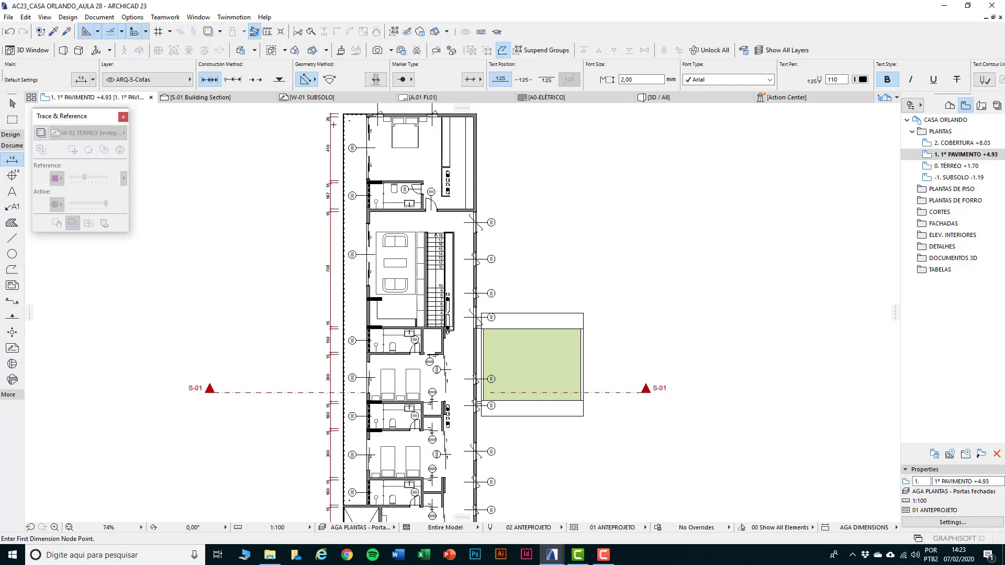
Move the placed dimension chain slightly closer to the balcony edge.
{"action": "scroll", "coordinate": [333, 125], "scroll_direction": "up", "scroll_amount": 5}
{"action": "key", "text": "Escape"}
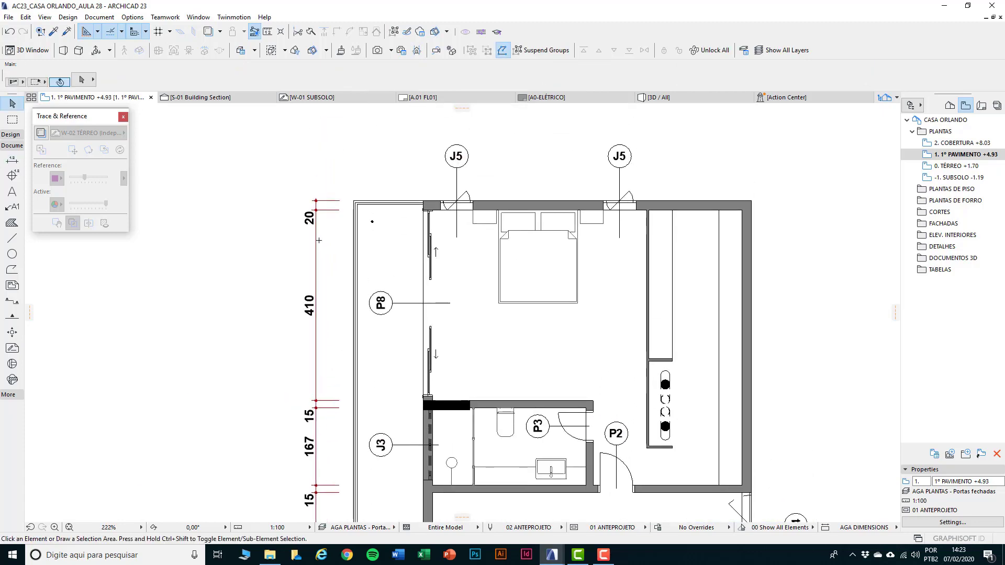
{"action": "left_click", "coordinate": [316, 240]}
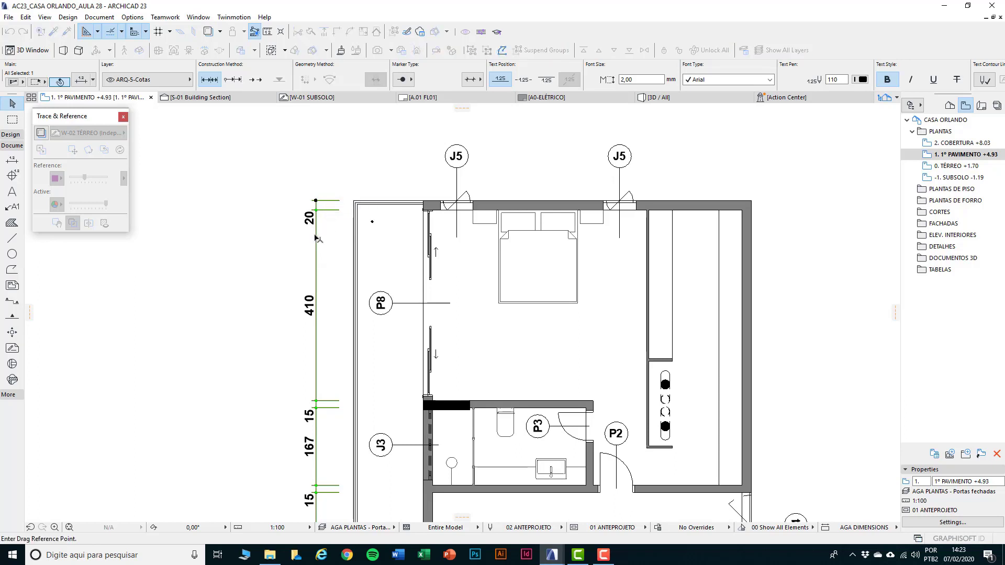
{"action": "left_click_drag", "start_coordinate": [319, 238], "coordinate": [336, 243]}
{"action": "key", "text": "ctrl+d"}
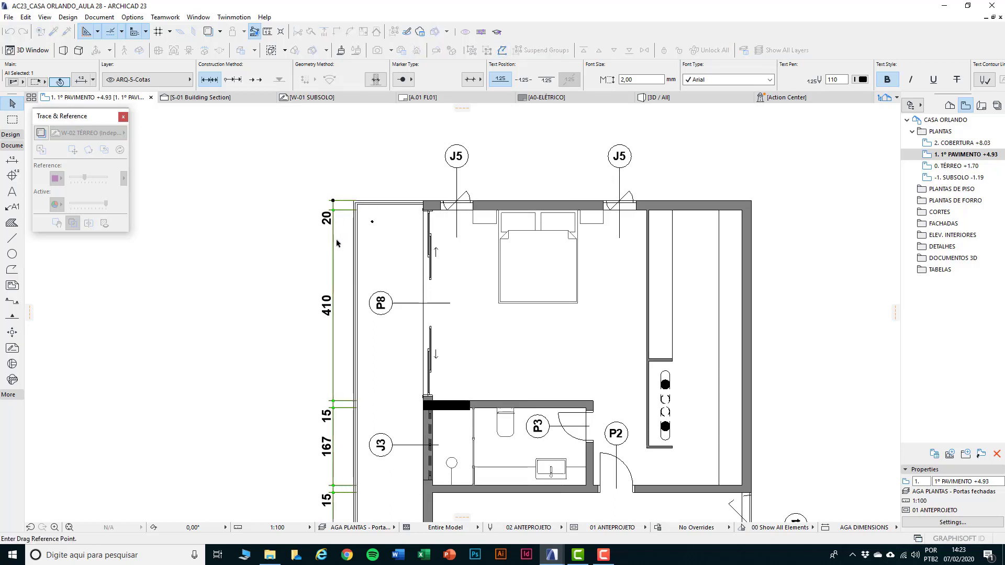
{"action": "left_click", "coordinate": [337, 240]}
{"action": "left_click", "coordinate": [334, 243]}
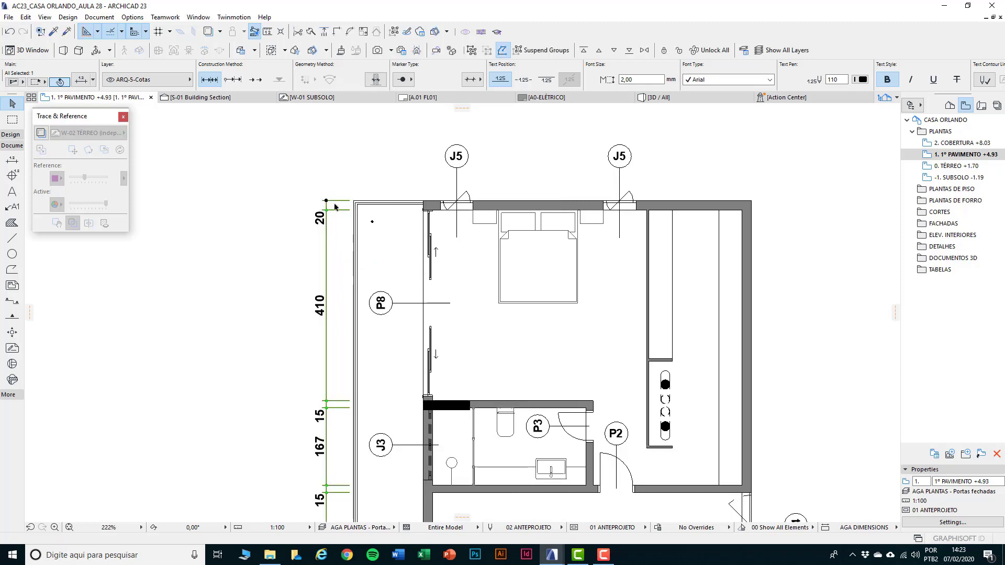
Try to split the living room segment off the dimension chain and place it farther out from the building.
{"action": "scroll", "coordinate": [349, 208], "scroll_direction": "up", "scroll_amount": 3}
{"action": "scroll", "coordinate": [349, 195], "scroll_direction": "down", "scroll_amount": 3}
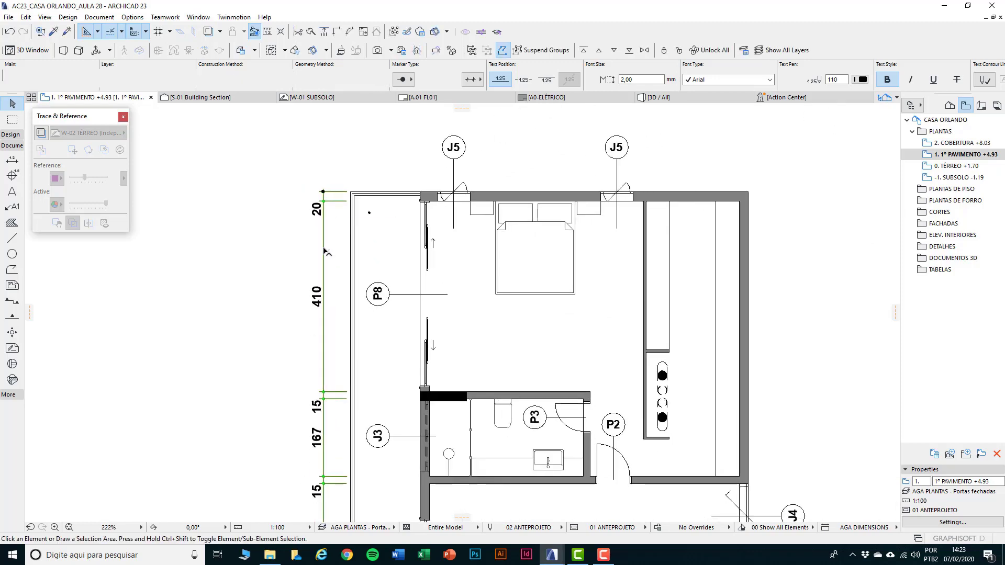
{"action": "scroll", "coordinate": [330, 264], "scroll_direction": "down", "scroll_amount": 3}
{"action": "scroll", "coordinate": [331, 305], "scroll_direction": "down", "scroll_amount": 2}
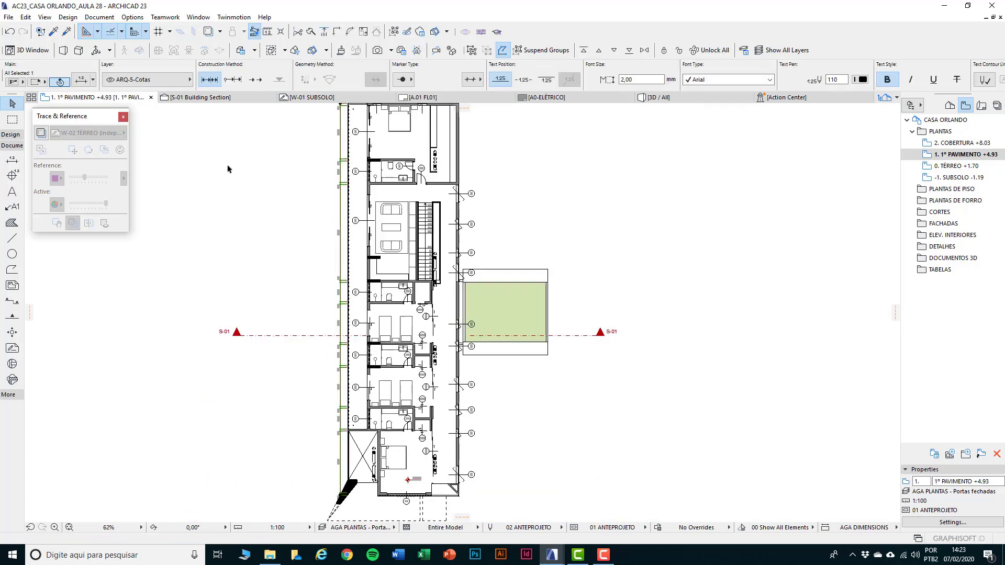
{"action": "scroll", "coordinate": [320, 194], "scroll_direction": "up", "scroll_amount": 4}
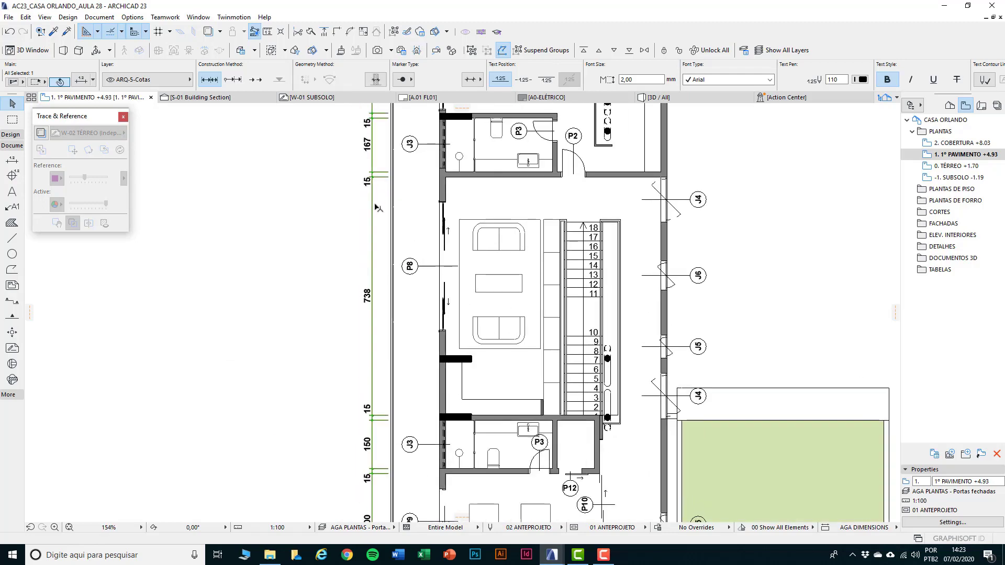
{"action": "left_click", "coordinate": [373, 205]}
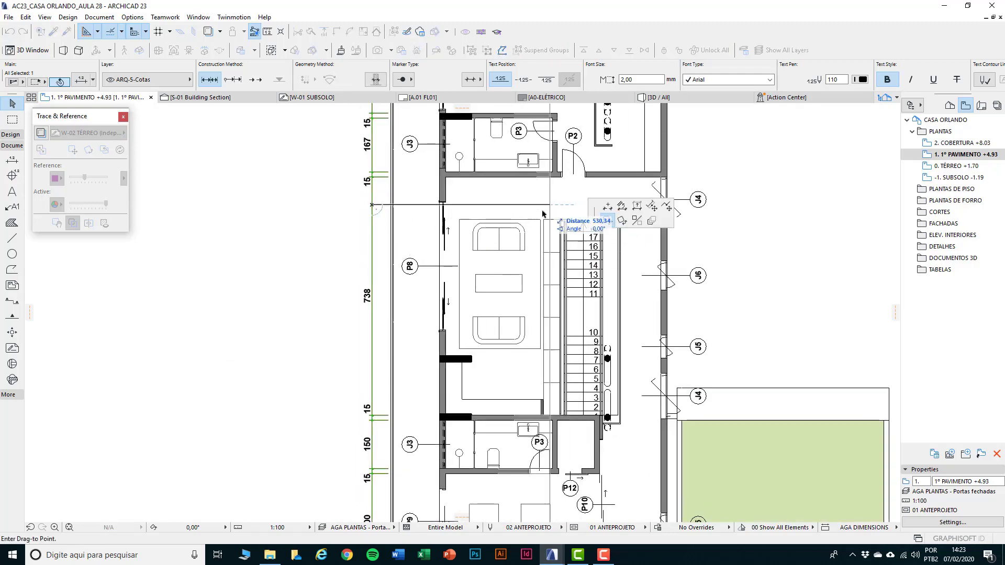
{"action": "left_click", "coordinate": [652, 209]}
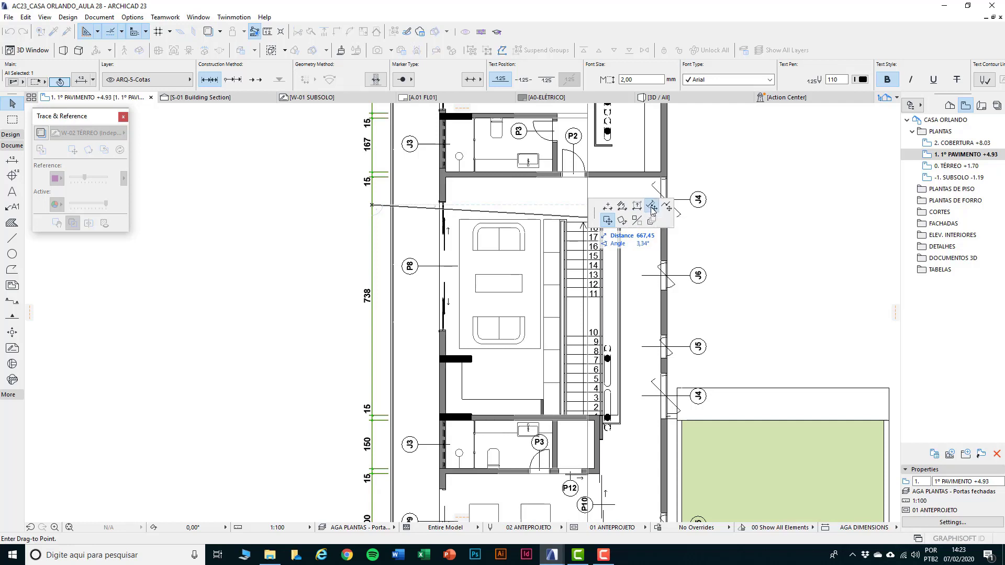
{"action": "left_click", "coordinate": [313, 276]}
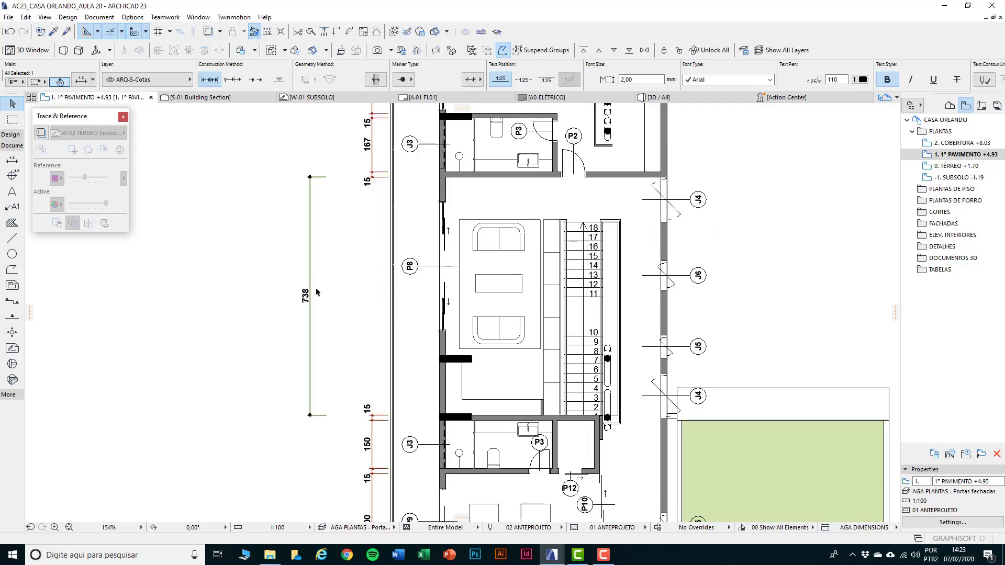
Reposition the split-off living room dimension beside the balcony, and undo both the move and the split.
{"action": "left_click", "coordinate": [310, 267]}
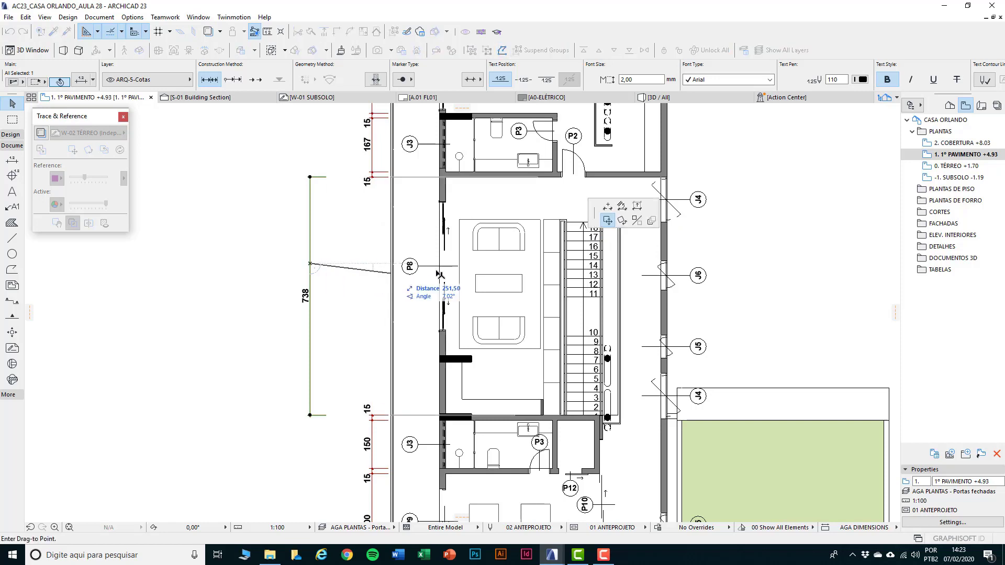
{"action": "left_click", "coordinate": [384, 259]}
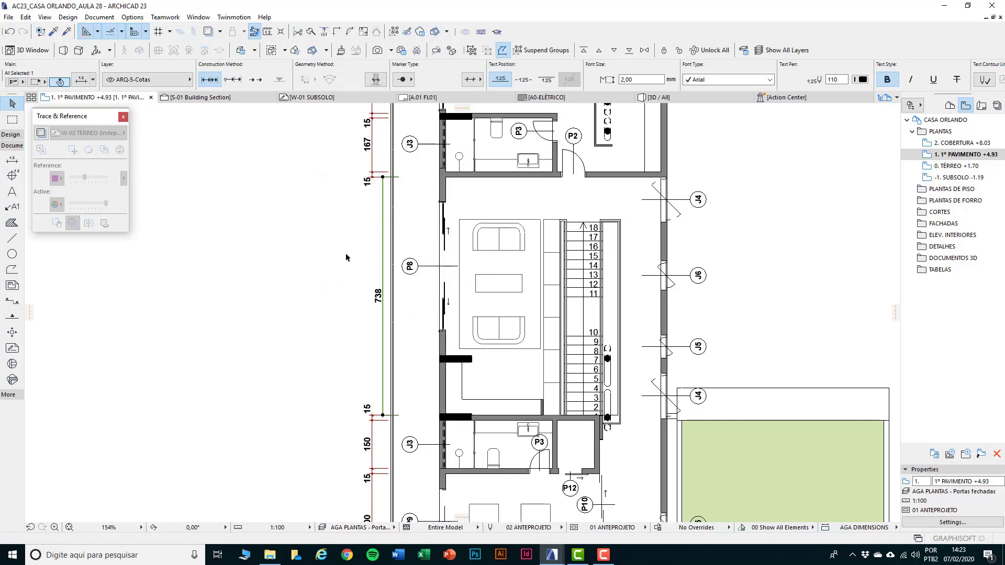
{"action": "key", "text": "ctrl+z"}
{"action": "key", "text": "ctrl+z"}
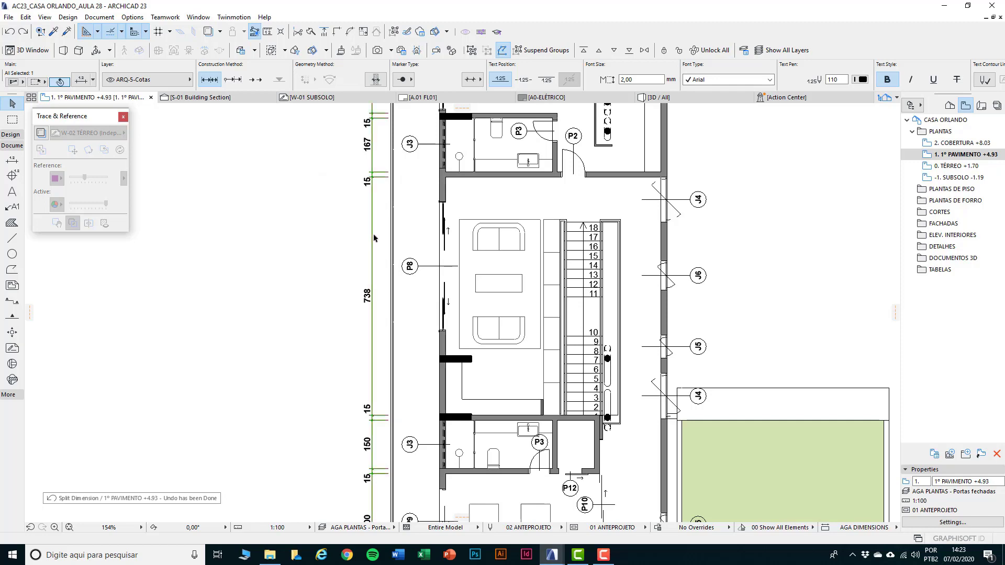
Move the wall containing door P2 about 48 cm toward the living room to test the dimension chain's associativity.
{"action": "scroll", "coordinate": [364, 321], "scroll_direction": "down", "scroll_amount": 5}
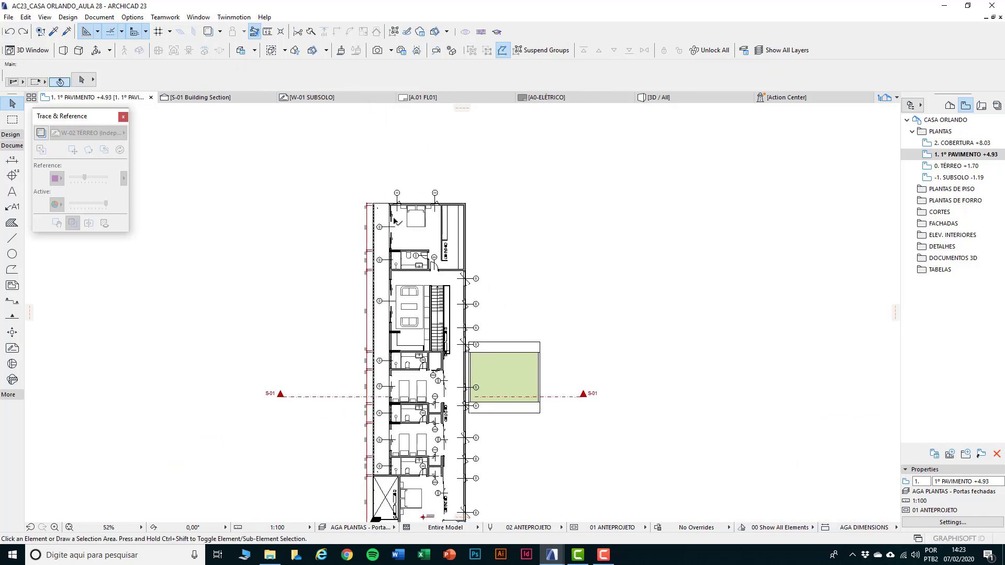
{"action": "scroll", "coordinate": [372, 210], "scroll_direction": "up", "scroll_amount": 8}
{"action": "middle_click_drag", "start_coordinate": [326, 197], "coordinate": [320, 165]}
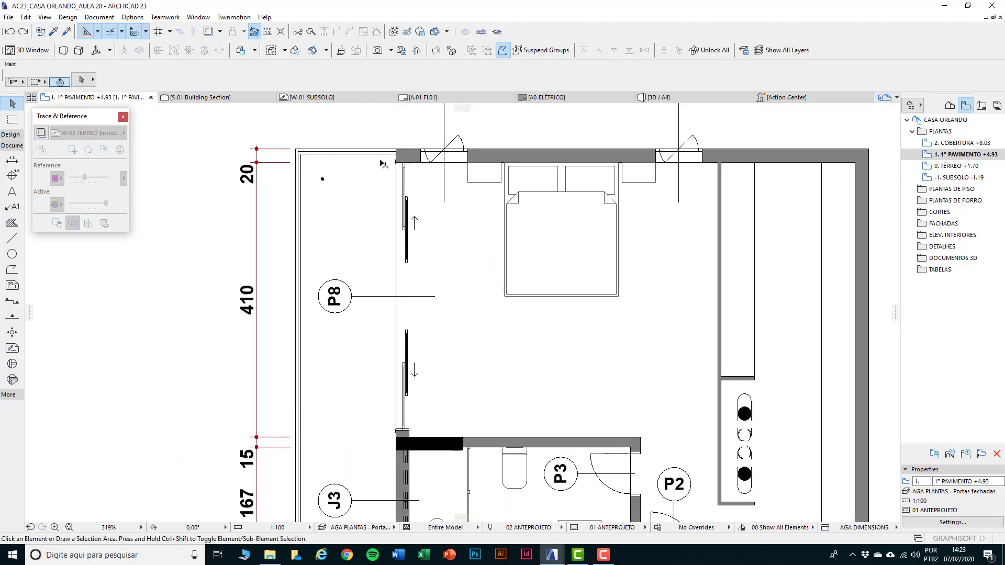
{"action": "middle_click_drag", "start_coordinate": [469, 403], "coordinate": [455, 290]}
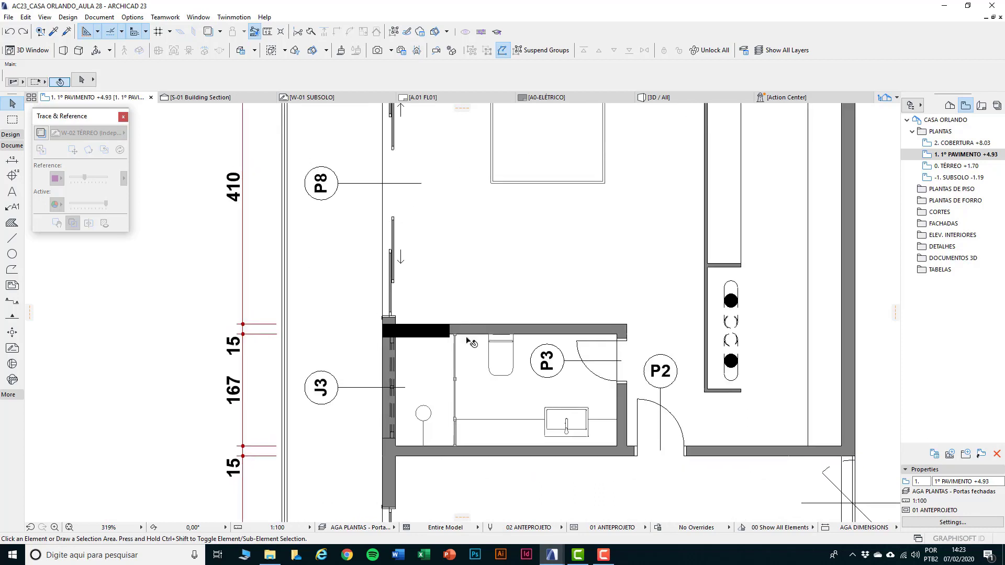
{"action": "left_click", "coordinate": [471, 328]}
{"action": "middle_click_drag", "start_coordinate": [481, 425], "coordinate": [466, 272]}
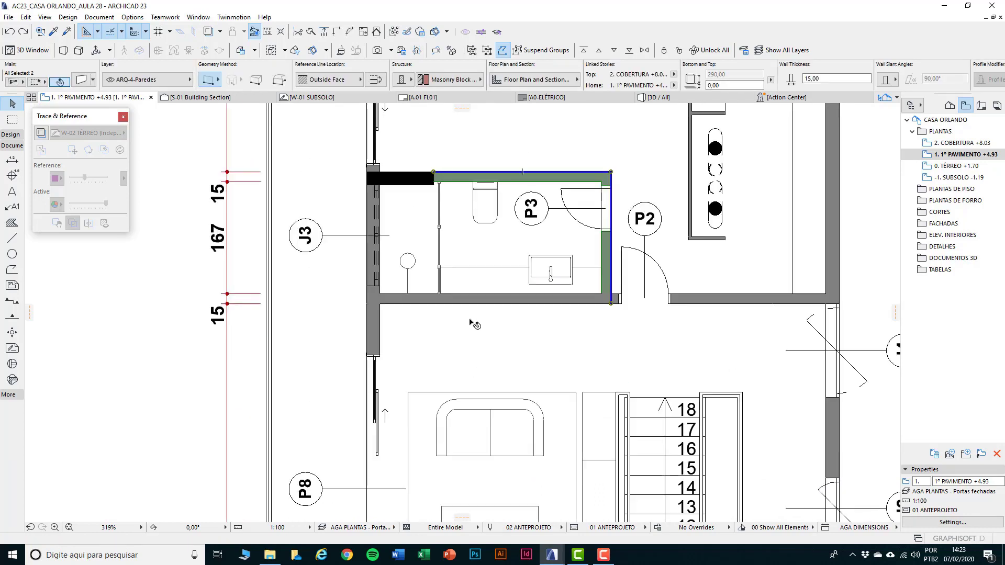
{"action": "left_click", "coordinate": [468, 303]}
{"action": "key", "text": "ctrl+d"}
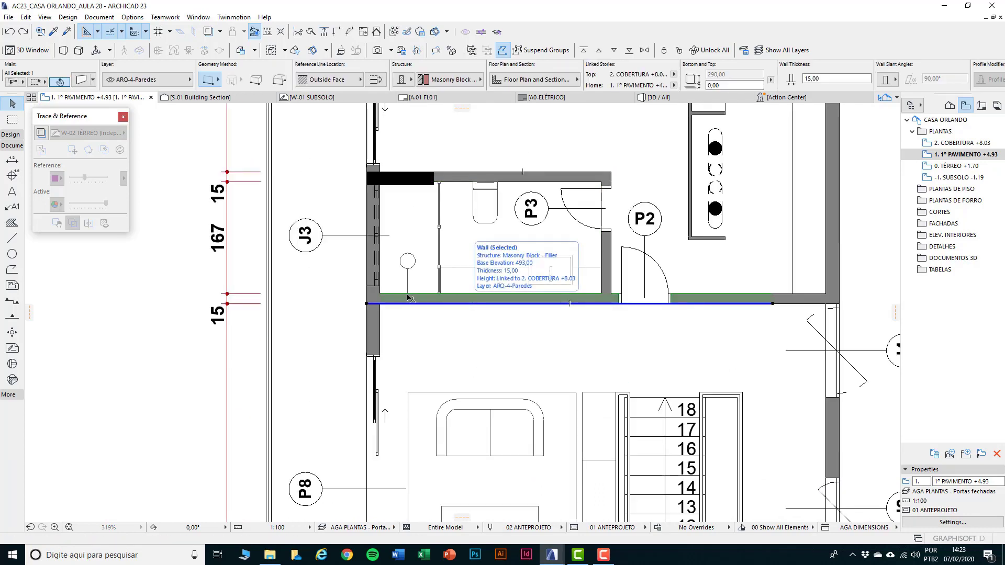
{"action": "left_click", "coordinate": [403, 304]}
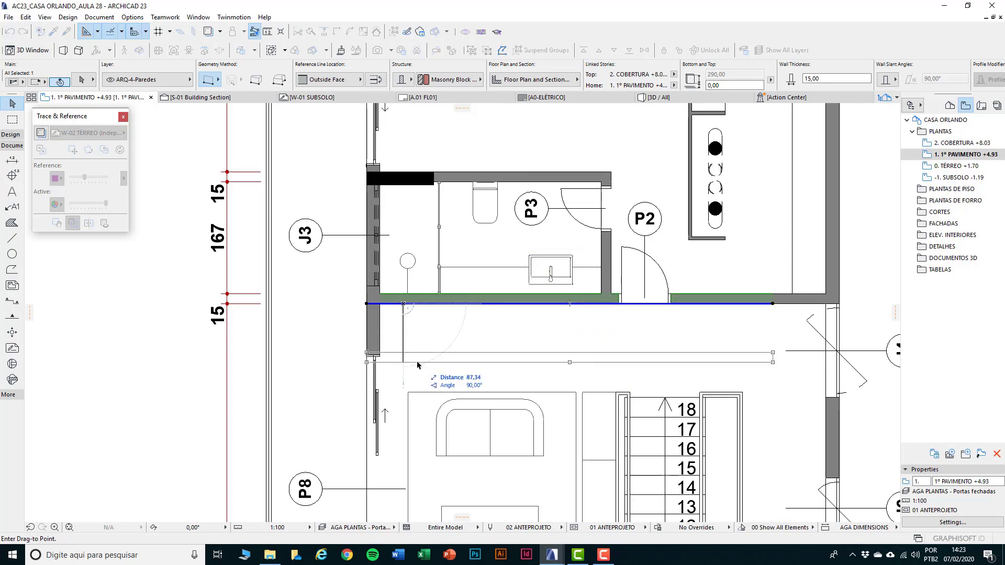
{"action": "left_click", "coordinate": [401, 336]}
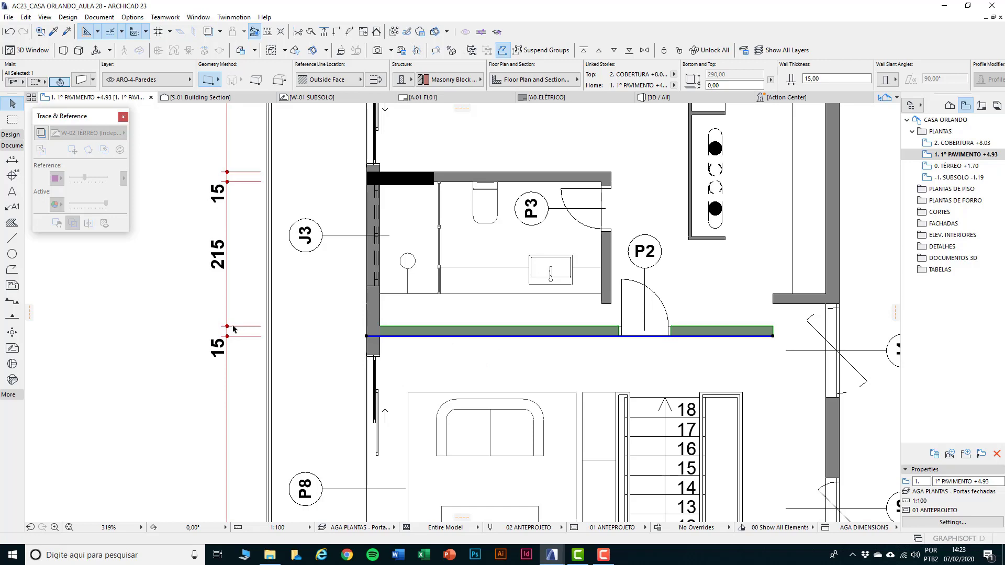
Undo the last move of the wall containing door P2.
{"action": "key", "text": "ctrl+z"}
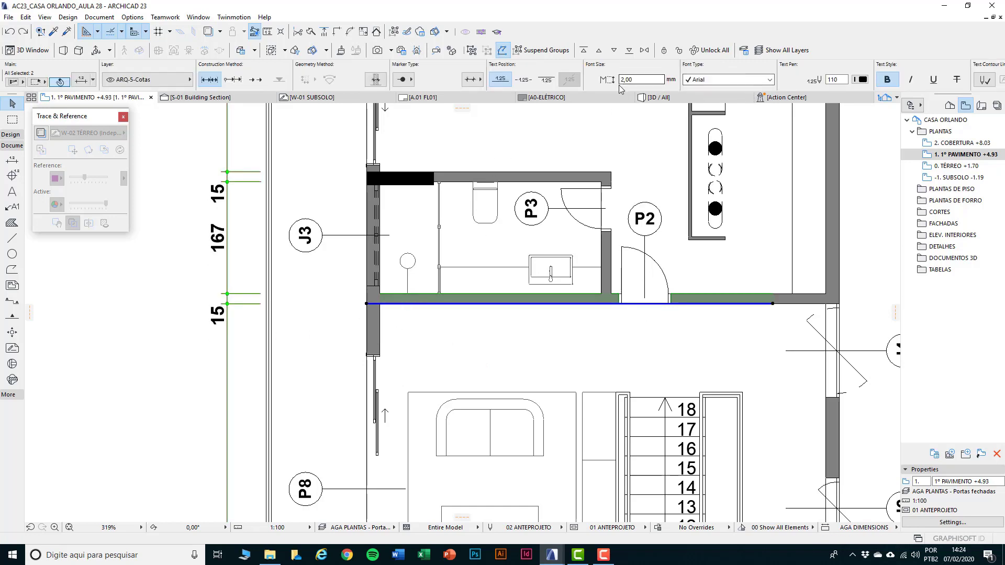
{"action": "scroll", "coordinate": [623, 84], "scroll_direction": "down", "scroll_amount": 3}
{"action": "scroll", "coordinate": [492, 84], "scroll_direction": "up", "scroll_amount": 3}
Set the thickness of the wall containing door P2 to 25 to test the dimension chain, and undo the change.
{"action": "left_click", "coordinate": [507, 299]}
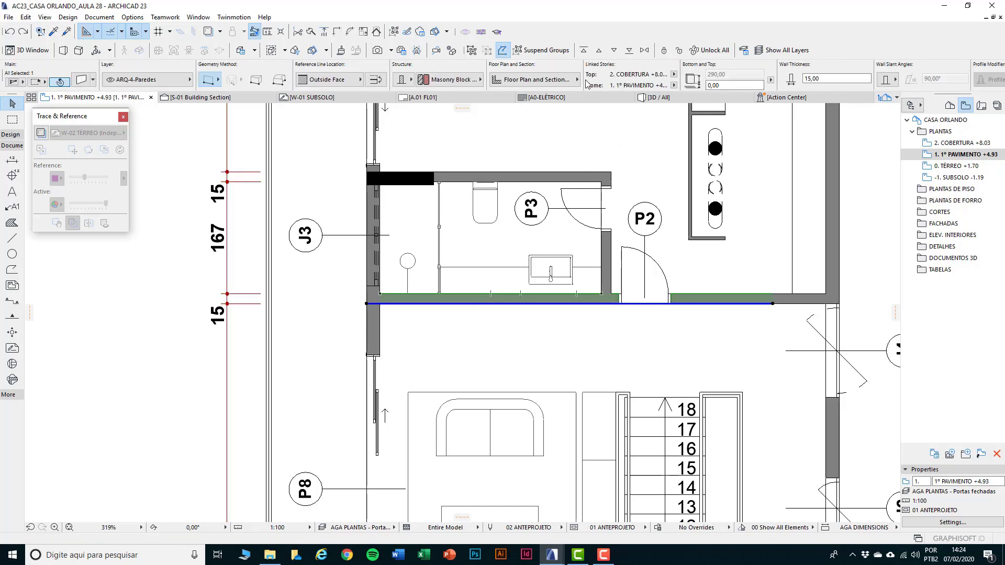
{"action": "scroll", "coordinate": [587, 84], "scroll_direction": "down", "scroll_amount": 2}
{"action": "left_click", "coordinate": [586, 78]}
{"action": "type", "text": "2"}
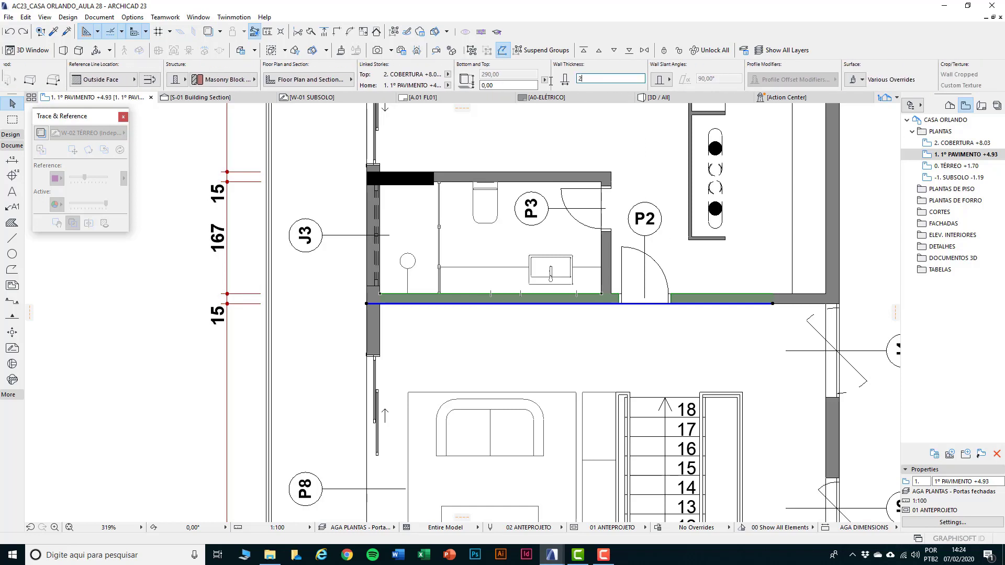
{"action": "type", "text": "5"}
{"action": "key", "text": "Return"}
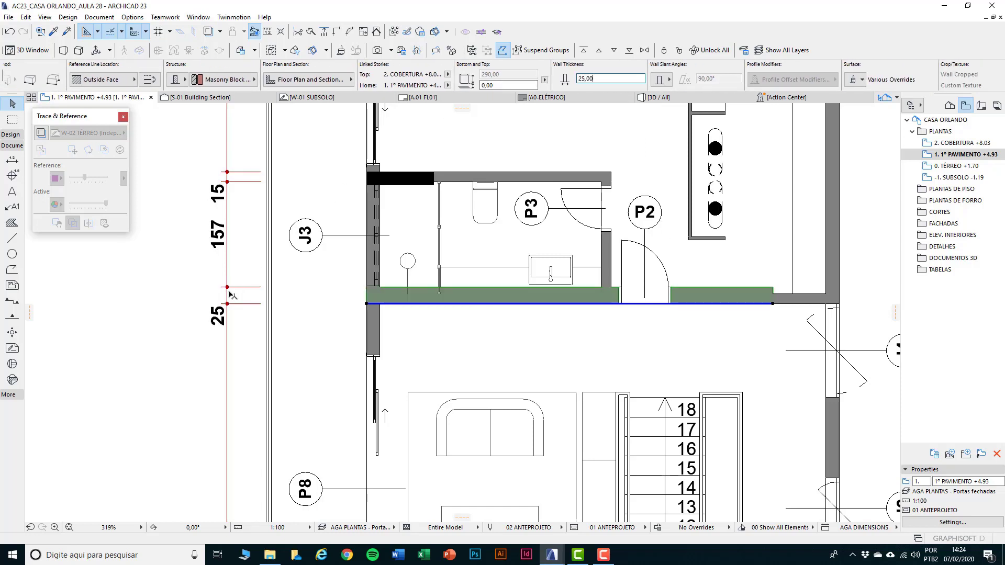
{"action": "key", "text": "ctrl+z"}
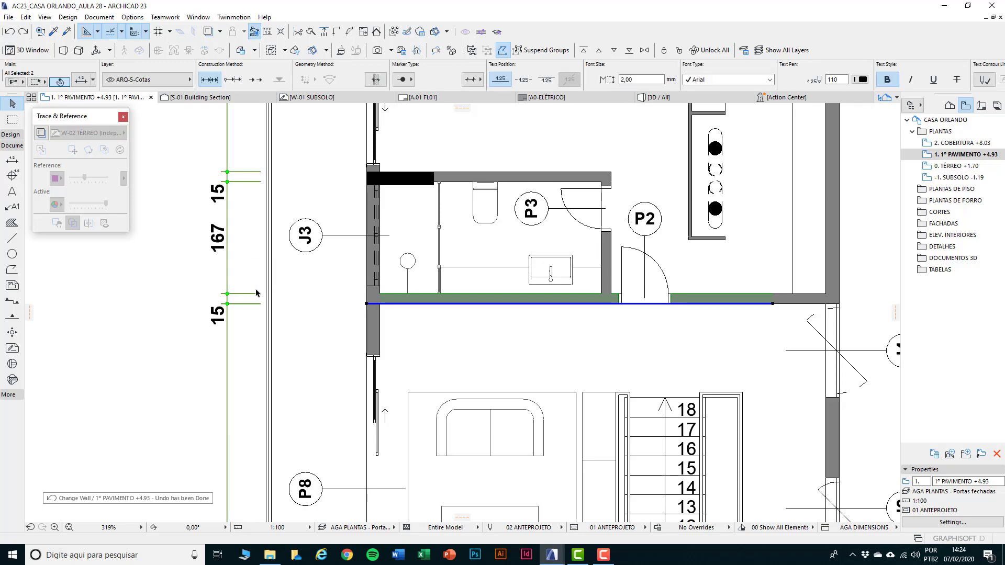
Start a linear dimension chain on the balcony-side wall with nodes at both edges of the concrete column beside window J3.
{"action": "scroll", "coordinate": [357, 296], "scroll_direction": "down", "scroll_amount": 5}
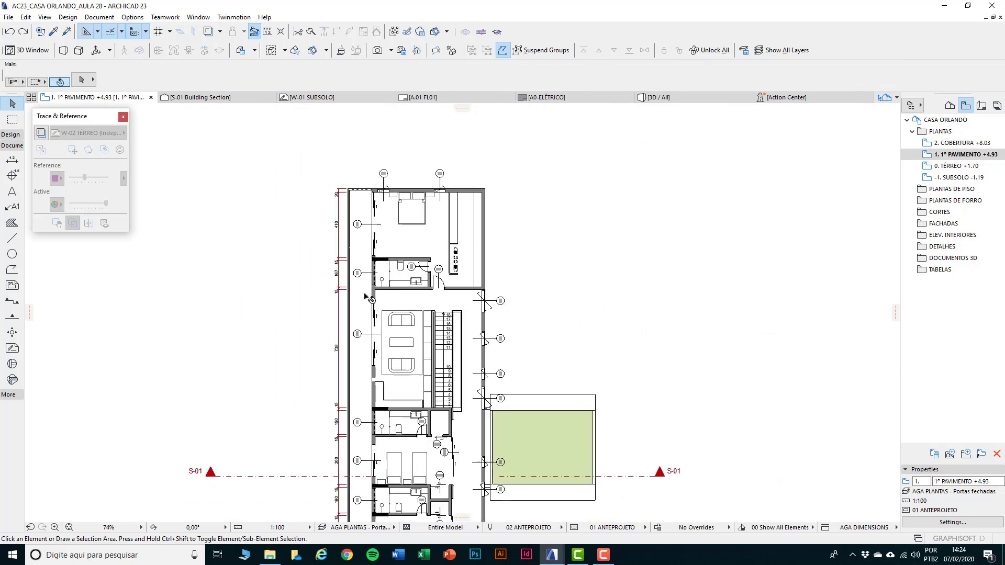
{"action": "scroll", "coordinate": [364, 240], "scroll_direction": "up", "scroll_amount": 4}
{"action": "scroll", "coordinate": [402, 308], "scroll_direction": "down", "scroll_amount": 1}
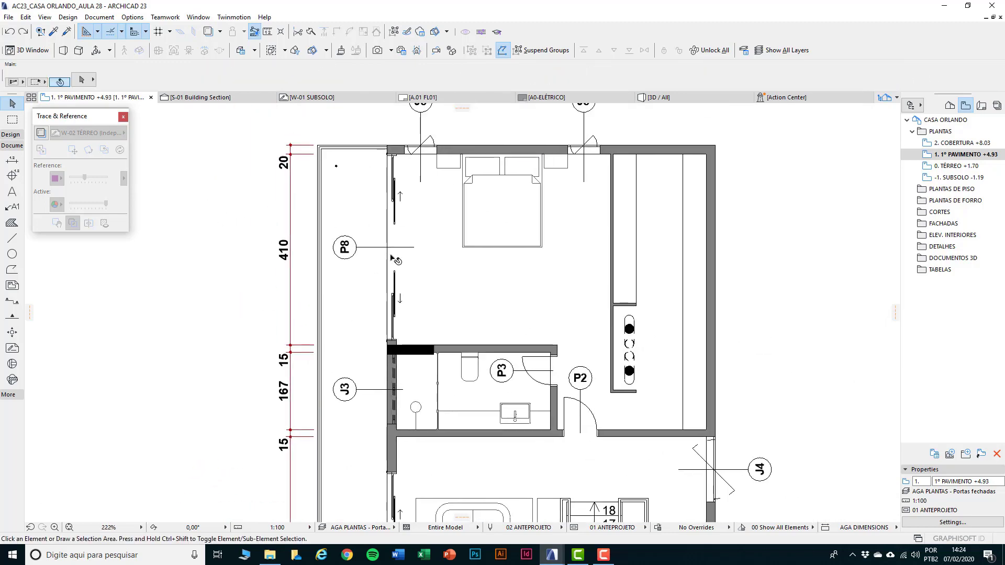
{"action": "scroll", "coordinate": [402, 308], "scroll_direction": "up", "scroll_amount": 4}
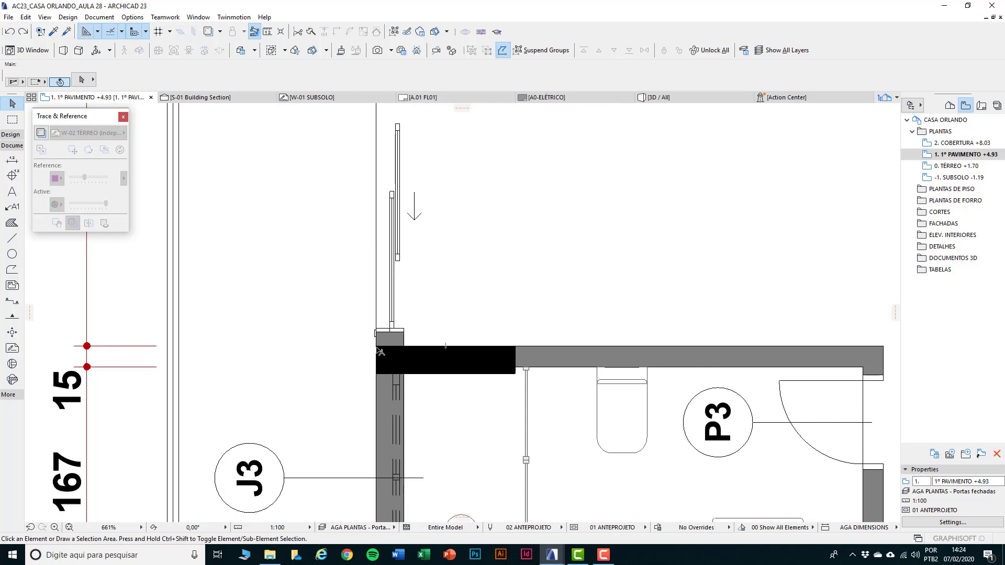
{"action": "left_click", "coordinate": [12, 160]}
{"action": "scroll", "coordinate": [425, 212], "scroll_direction": "down", "scroll_amount": 2}
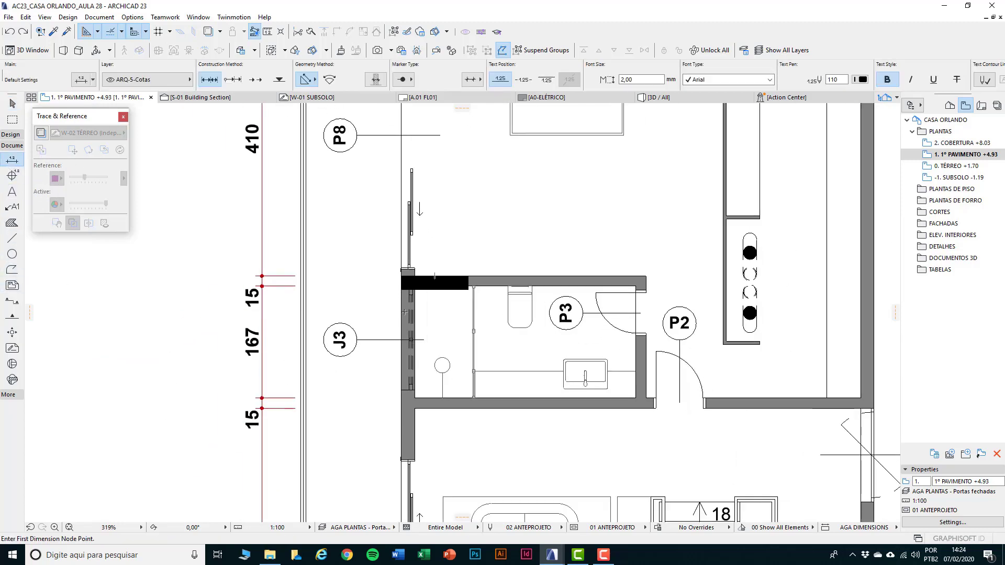
{"action": "scroll", "coordinate": [378, 262], "scroll_direction": "down", "scroll_amount": 5}
{"action": "middle_click_drag", "start_coordinate": [403, 375], "coordinate": [398, 141]}
{"action": "scroll", "coordinate": [393, 376], "scroll_direction": "up", "scroll_amount": 4}
{"action": "scroll", "coordinate": [388, 149], "scroll_direction": "down", "scroll_amount": 4}
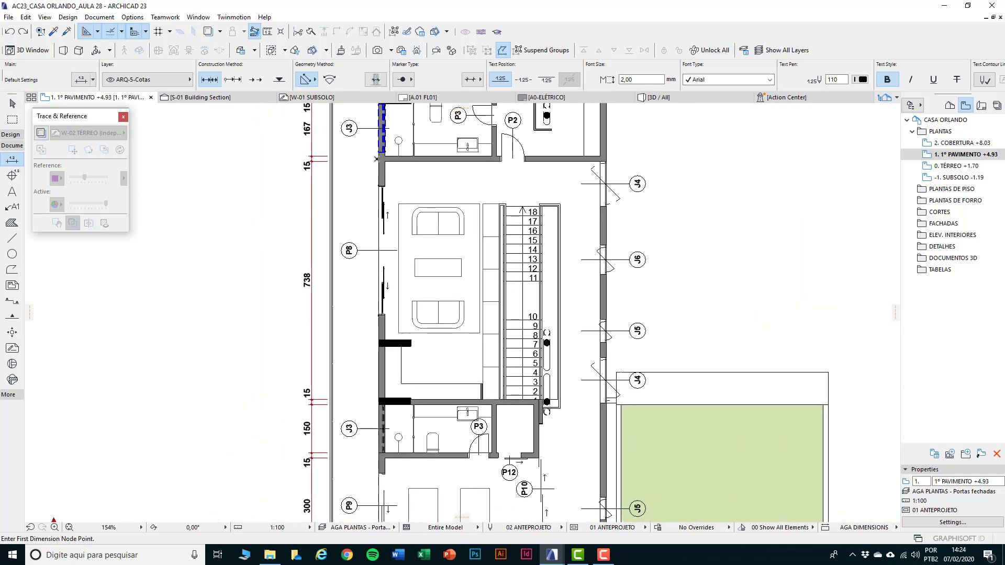
{"action": "scroll", "coordinate": [376, 159], "scroll_direction": "up", "scroll_amount": 4}
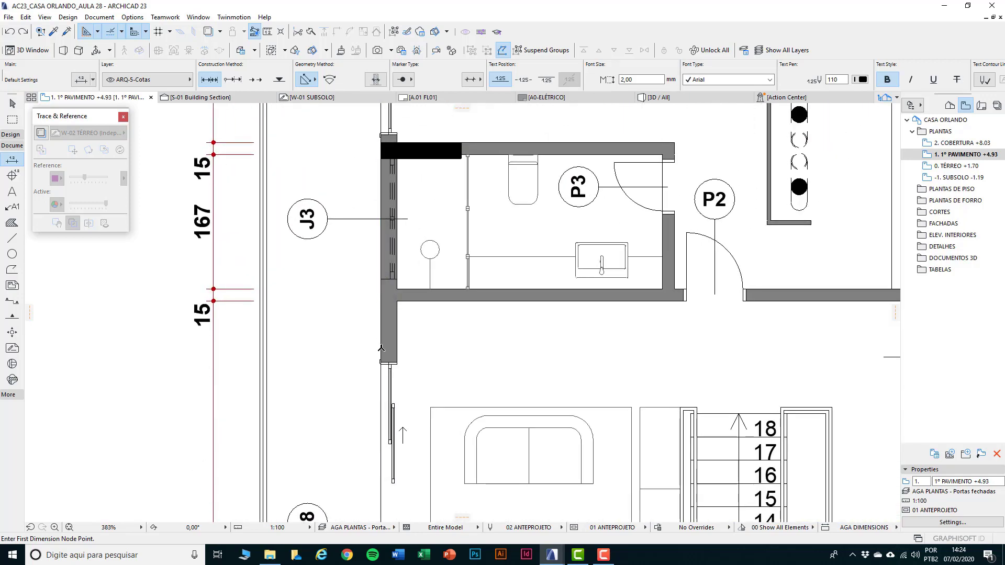
{"action": "scroll", "coordinate": [381, 161], "scroll_direction": "up", "scroll_amount": 3}
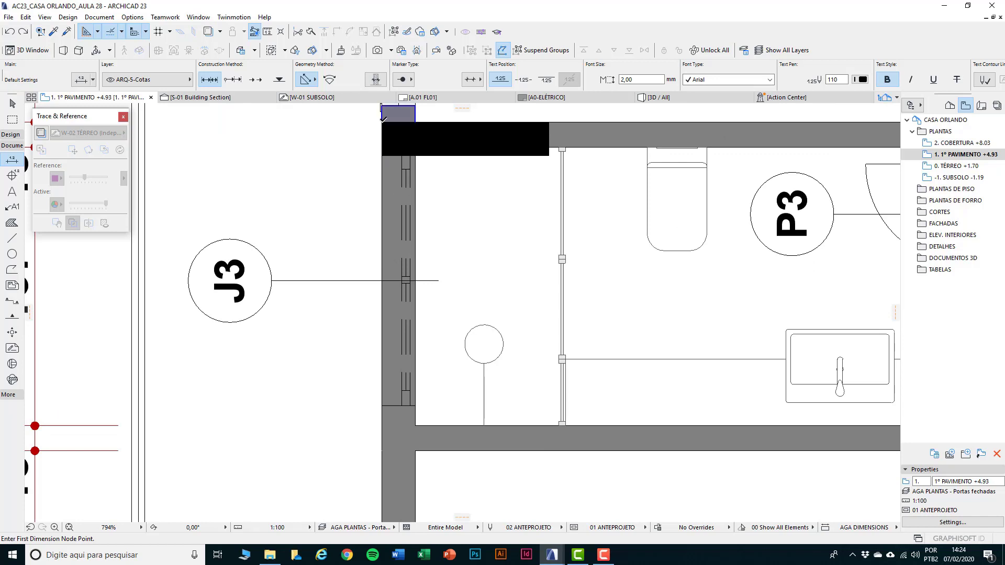
{"action": "middle_click_drag", "start_coordinate": [381, 118], "coordinate": [399, 295]}
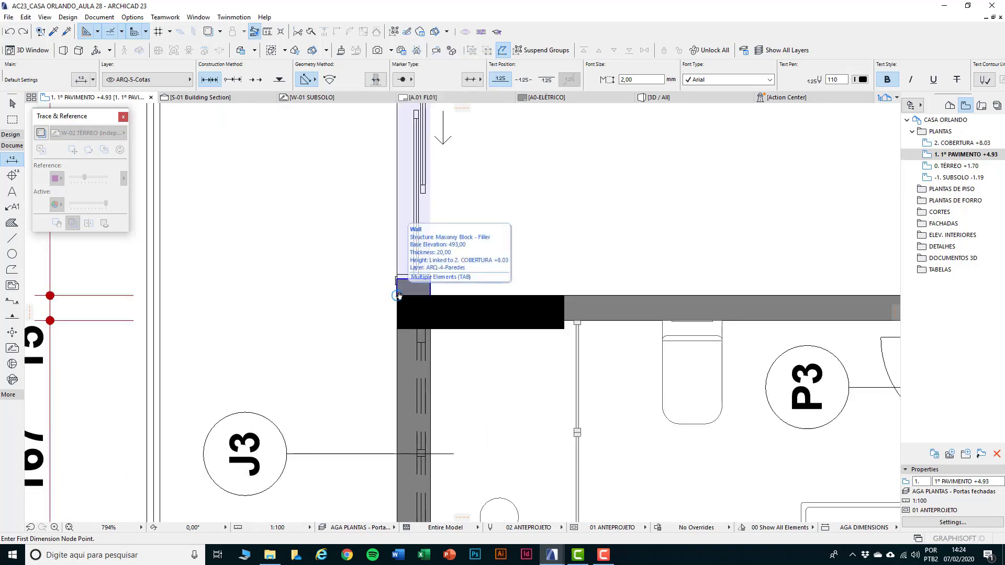
{"action": "key", "text": "Tab"}
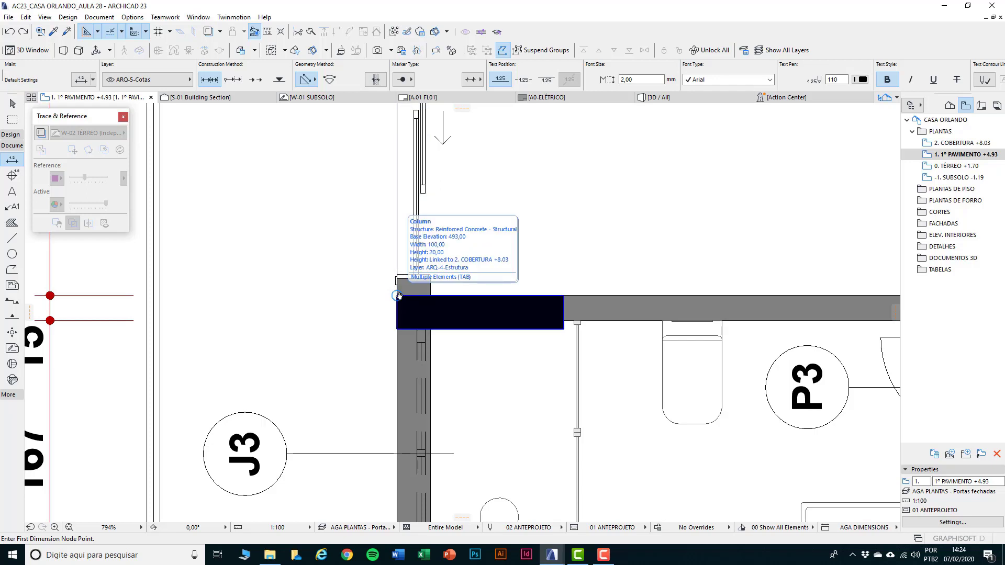
{"action": "left_click", "coordinate": [397, 296]}
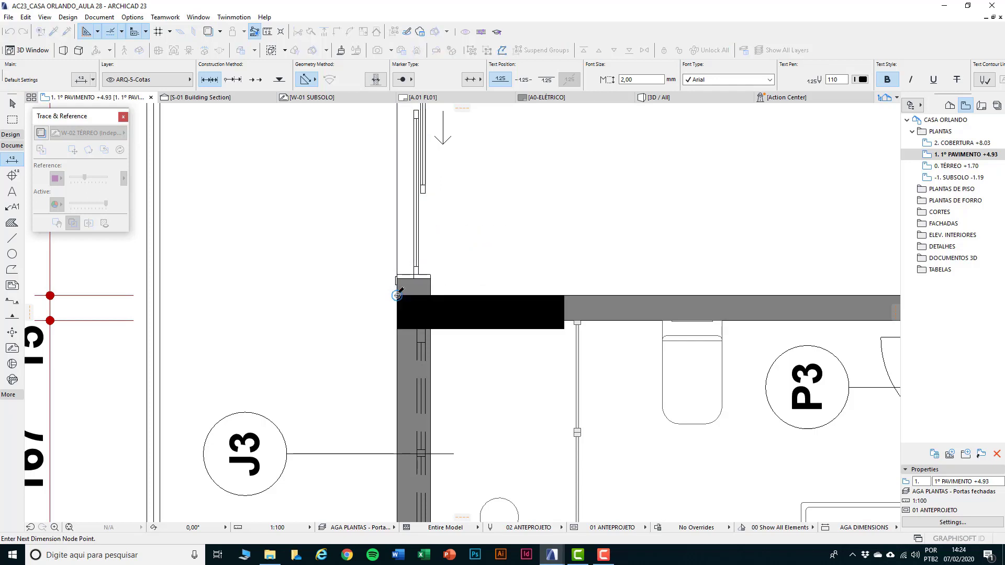
{"action": "left_click", "coordinate": [397, 328]}
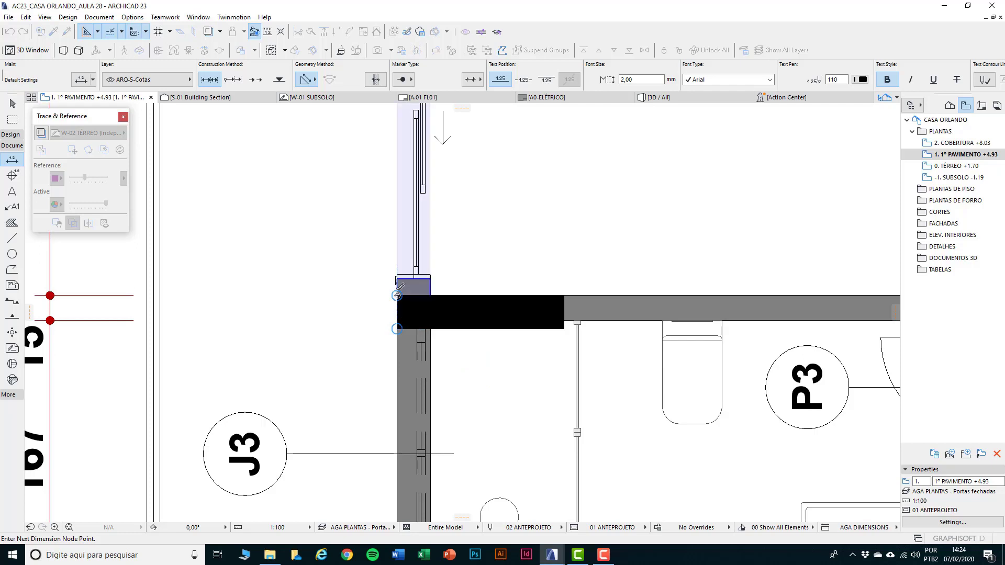
Continue the dimension chain with nodes at the far edge of window J3 and both edges of the living room door P8.
{"action": "scroll", "coordinate": [399, 327], "scroll_direction": "up", "scroll_amount": 2}
{"action": "scroll", "coordinate": [400, 325], "scroll_direction": "up", "scroll_amount": 1}
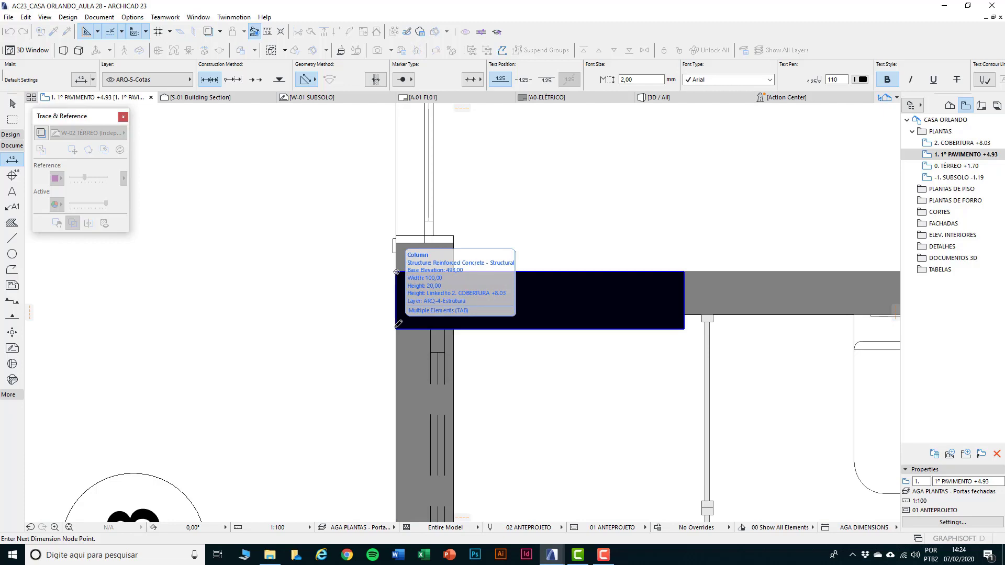
{"action": "scroll", "coordinate": [383, 221], "scroll_direction": "down", "scroll_amount": 3}
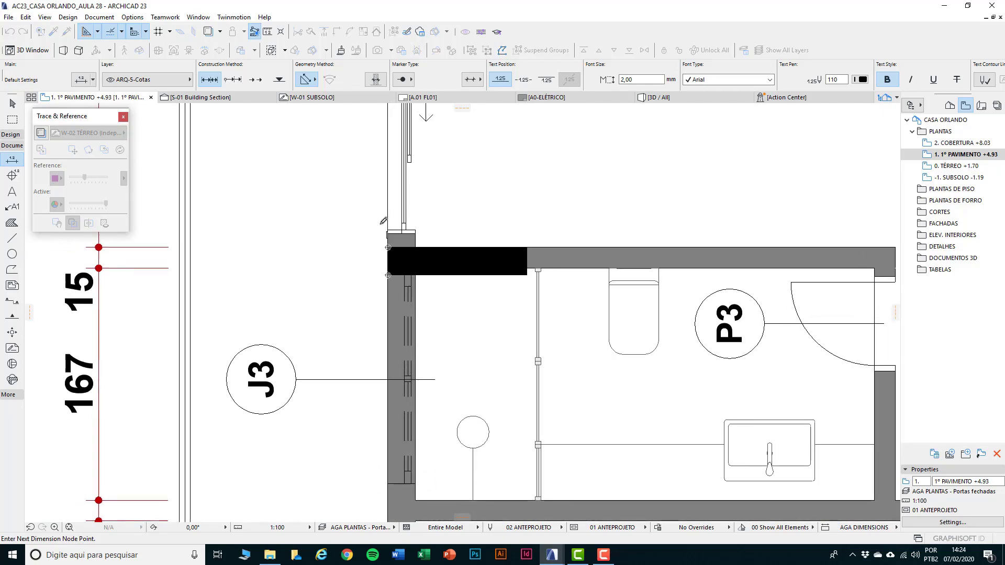
{"action": "scroll", "coordinate": [383, 225], "scroll_direction": "down", "scroll_amount": 3}
{"action": "scroll", "coordinate": [383, 313], "scroll_direction": "up", "scroll_amount": 3}
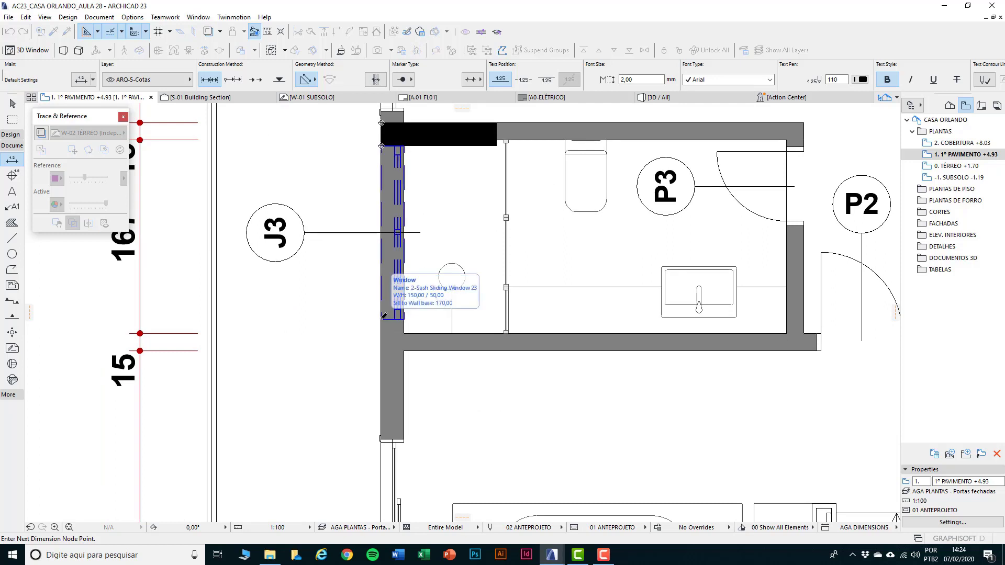
{"action": "scroll", "coordinate": [383, 316], "scroll_direction": "up", "scroll_amount": 5}
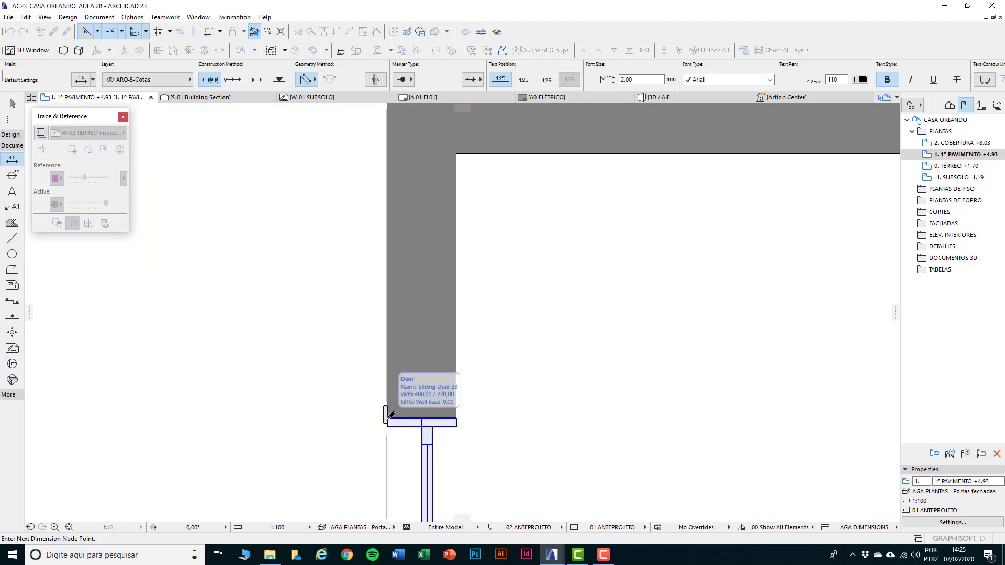
{"action": "scroll", "coordinate": [392, 414], "scroll_direction": "down", "scroll_amount": 5}
{"action": "scroll", "coordinate": [355, 436], "scroll_direction": "up", "scroll_amount": 2}
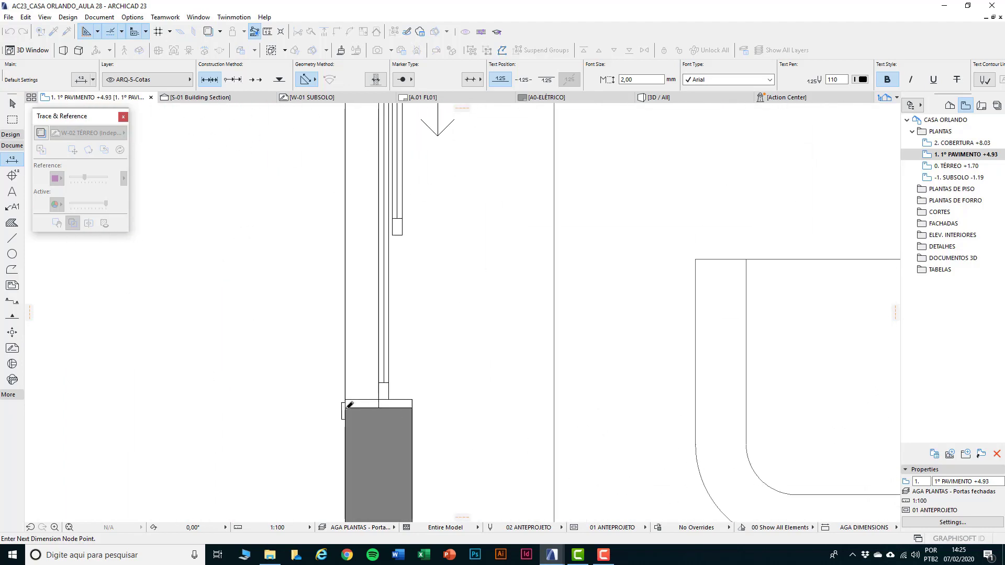
{"action": "scroll", "coordinate": [351, 408], "scroll_direction": "down", "scroll_amount": 5}
{"action": "scroll", "coordinate": [351, 407], "scroll_direction": "up", "scroll_amount": 3}
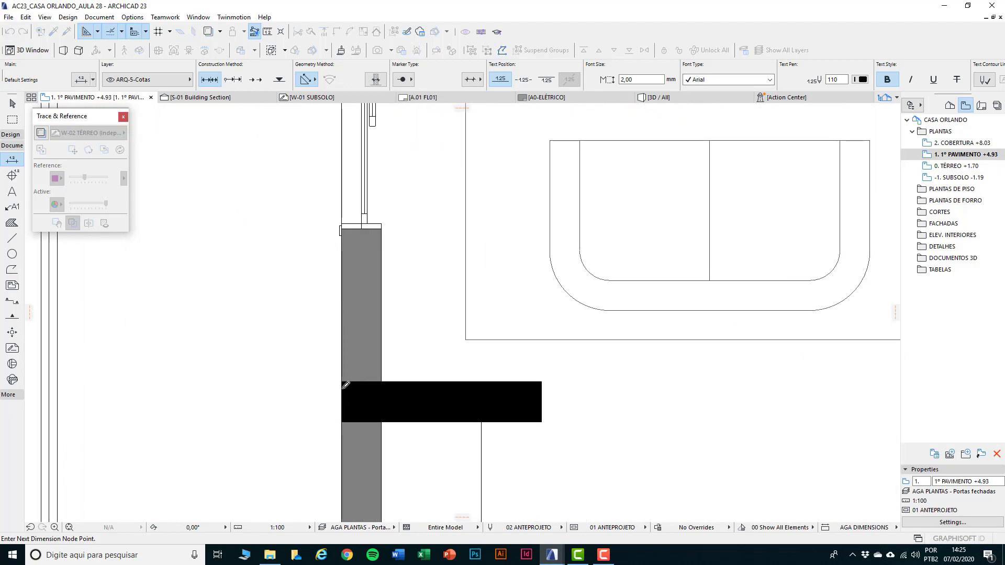
Add nodes at both edges of the concrete column past door P8 and place the dimension chain over the balcony.
{"action": "key", "text": "Tab"}
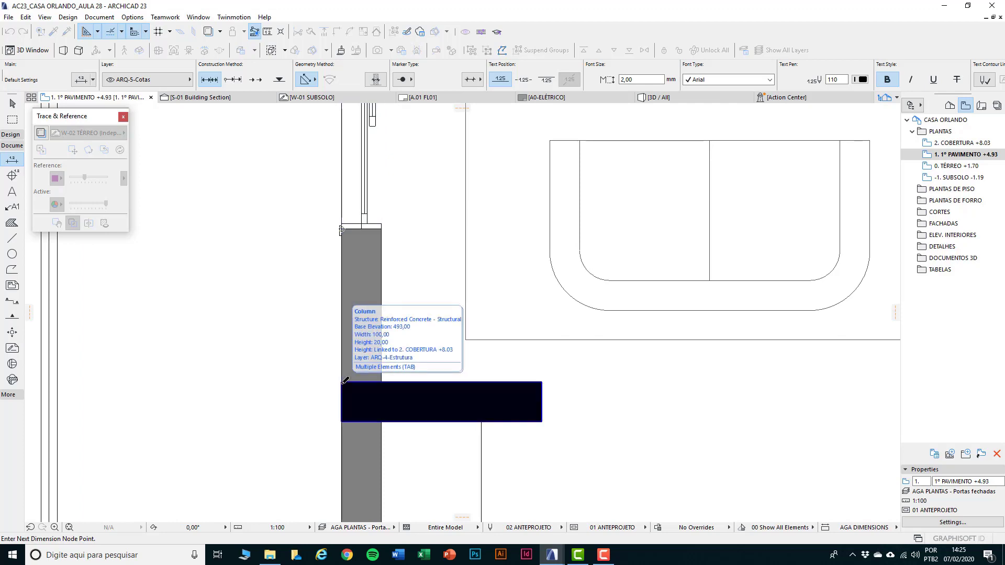
{"action": "left_click", "coordinate": [342, 382]}
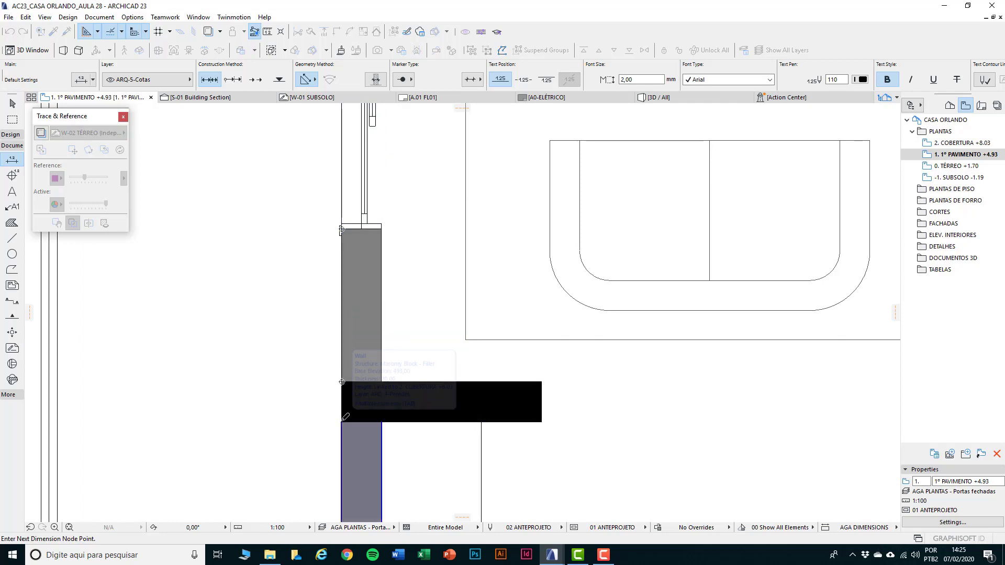
{"action": "scroll", "coordinate": [345, 417], "scroll_direction": "down", "scroll_amount": 5}
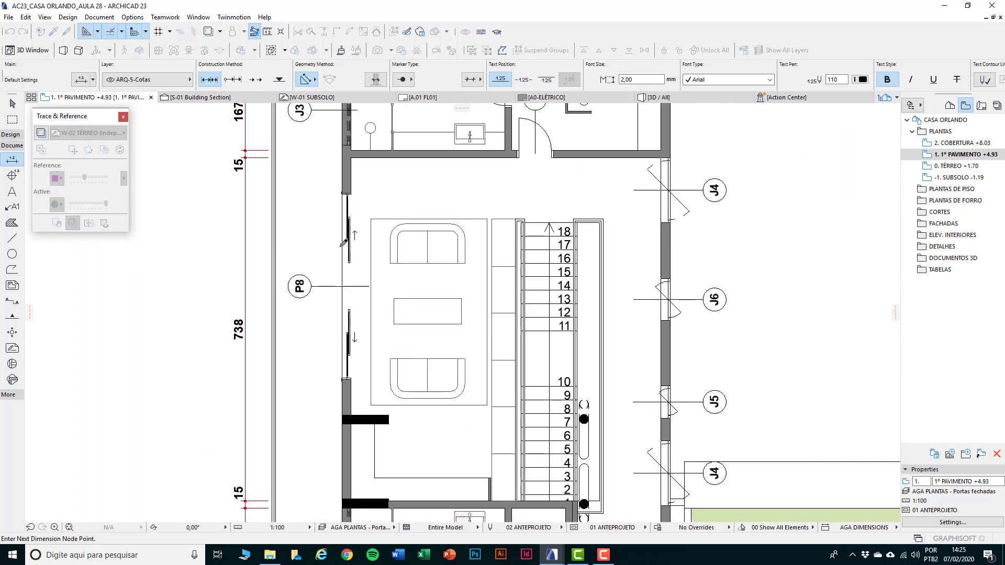
{"action": "double_click", "coordinate": [330, 334]}
{"action": "left_click", "coordinate": [323, 335]}
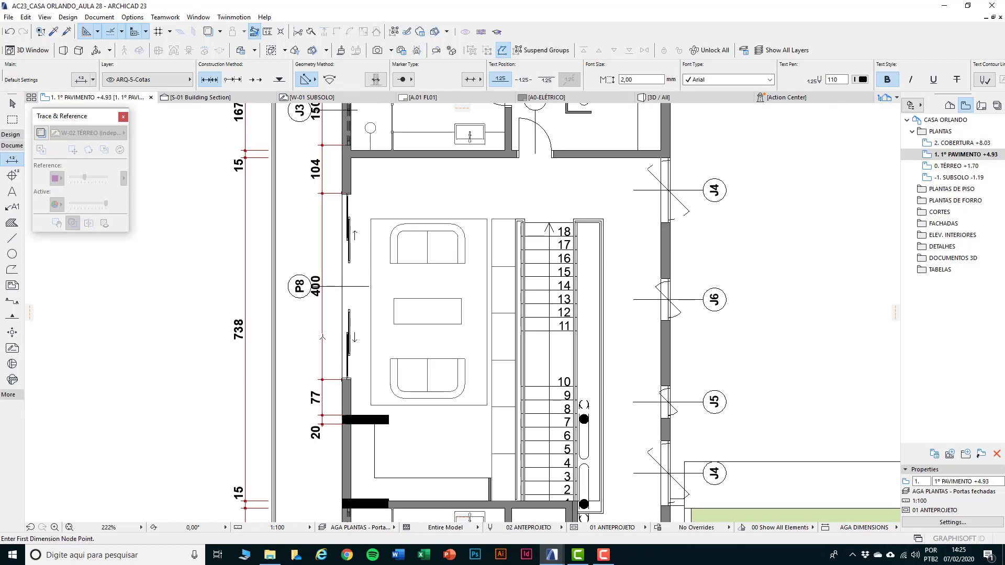
Move the concrete column beside window J3 about 42 cm toward the living room to test the new chain, and undo the move.
{"action": "middle_click_drag", "start_coordinate": [332, 275], "coordinate": [349, 486]}
{"action": "key", "text": "Escape"}
{"action": "scroll", "coordinate": [380, 297], "scroll_direction": "up", "scroll_amount": 4}
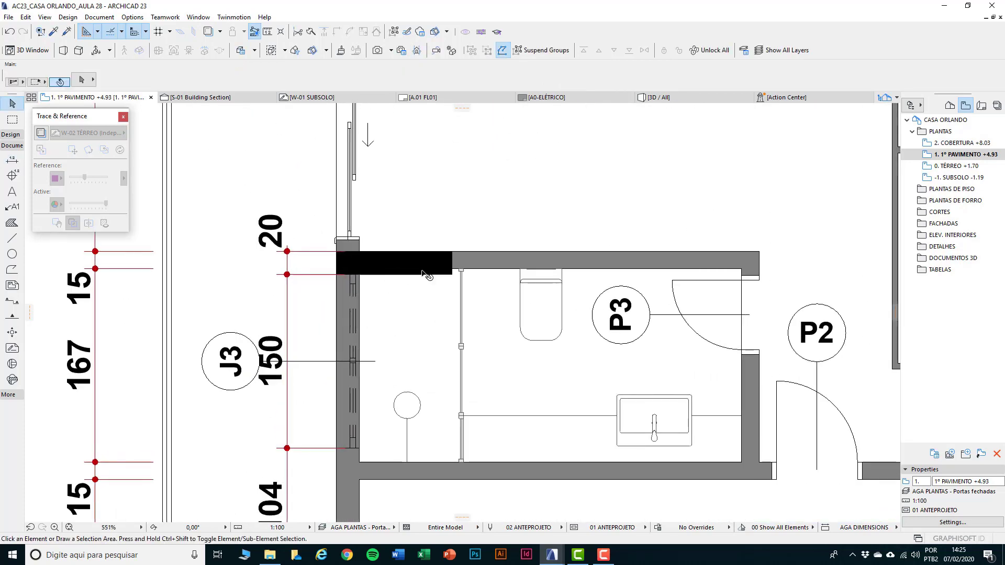
{"action": "left_click", "coordinate": [425, 271]}
{"action": "left_click", "coordinate": [426, 271]}
{"action": "left_click_drag", "start_coordinate": [441, 258], "coordinate": [437, 308]}
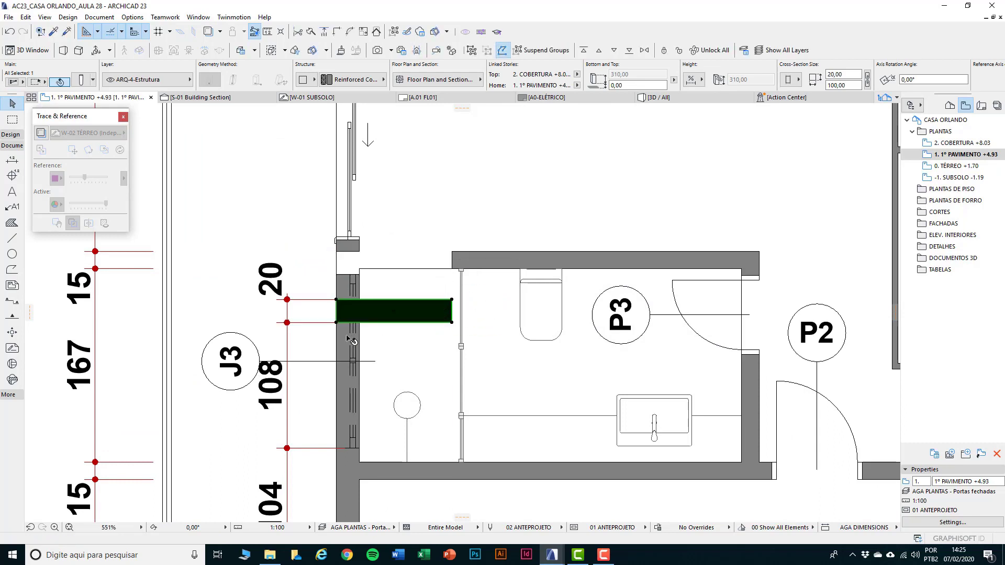
{"action": "key", "text": "ctrl+z"}
{"action": "key", "text": "Escape"}
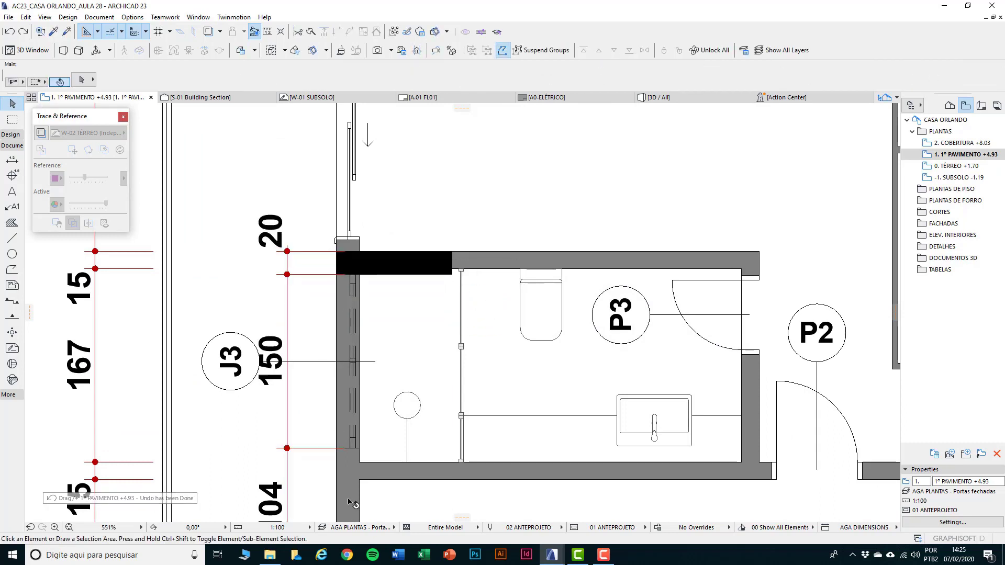
Shorten window J3 by stretching its living-room-side edge to test the dimension chain, and undo the stretch.
{"action": "middle_click_drag", "start_coordinate": [353, 503], "coordinate": [355, 399]}
{"action": "left_click", "coordinate": [361, 344]}
{"action": "left_click", "coordinate": [361, 344]}
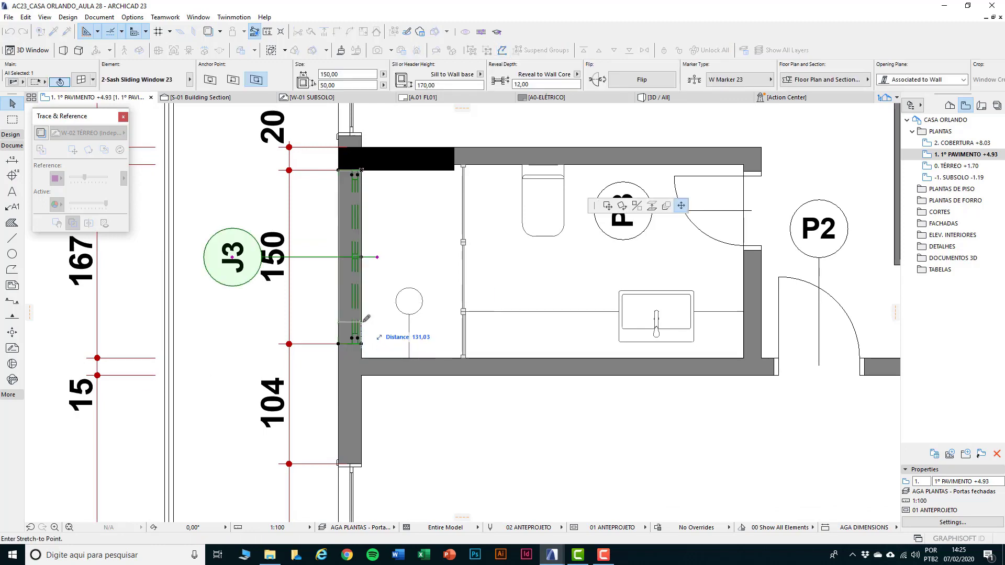
{"action": "left_click", "coordinate": [362, 293]}
{"action": "key", "text": "ctrl+z"}
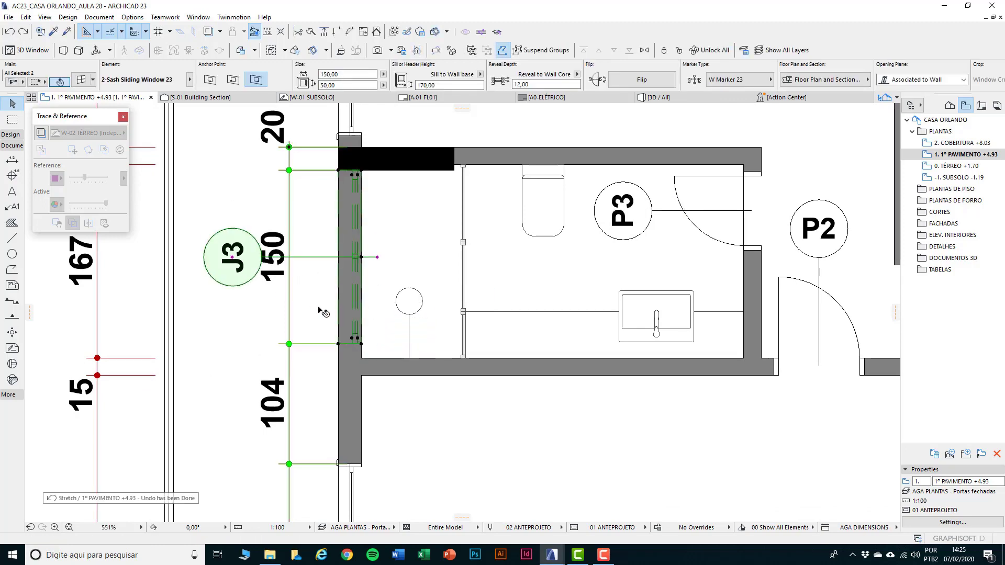
Stretch the living room door P8 down to about 353 cm wide to test the dimension chain, and undo the stretch.
{"action": "scroll", "coordinate": [351, 274], "scroll_direction": "down", "scroll_amount": 4}
{"action": "key", "text": "Escape"}
{"action": "left_click", "coordinate": [350, 273]}
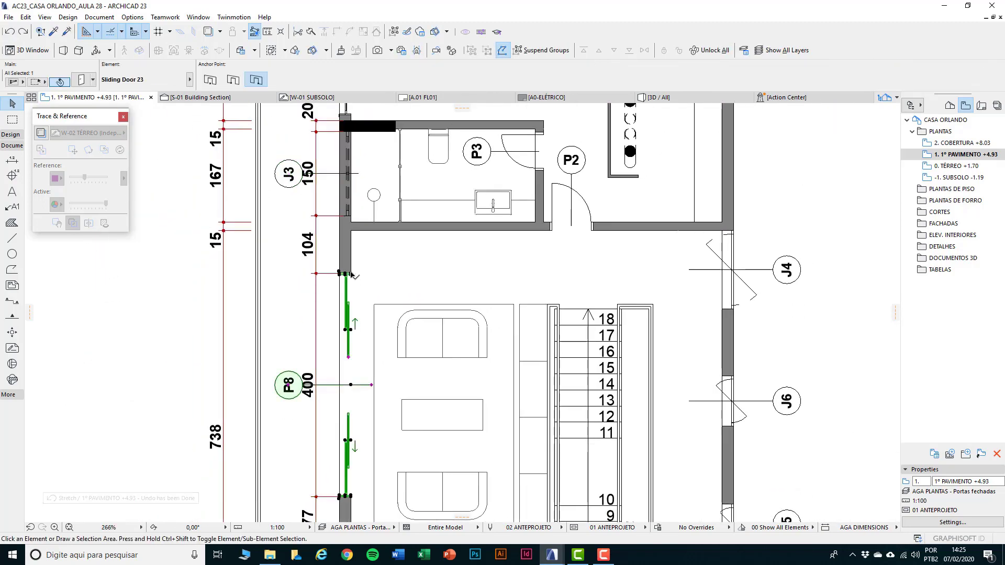
{"action": "left_click", "coordinate": [350, 274]}
{"action": "left_click", "coordinate": [351, 300]}
{"action": "scroll", "coordinate": [316, 412], "scroll_direction": "up", "scroll_amount": 5}
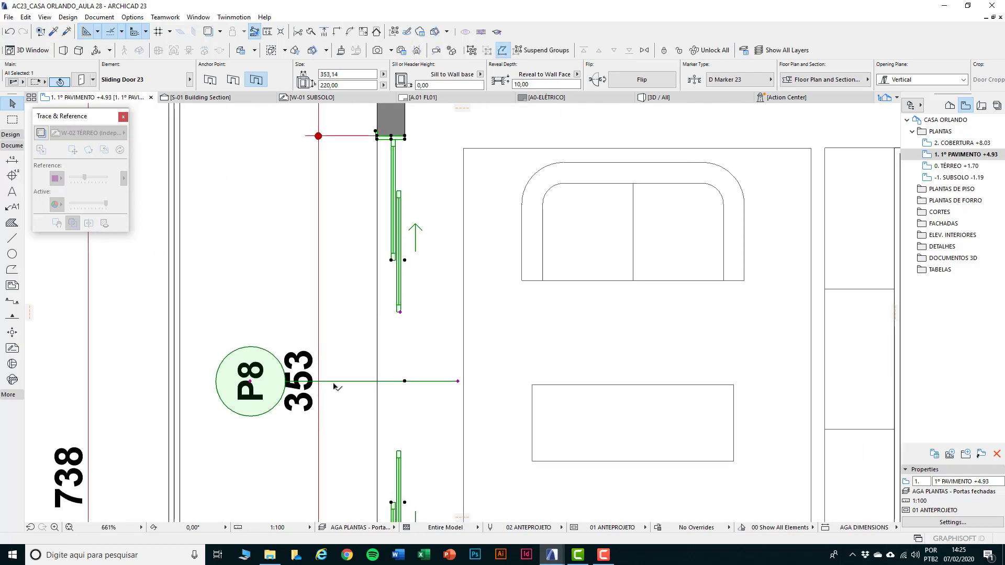
{"action": "scroll", "coordinate": [335, 386], "scroll_direction": "down", "scroll_amount": 3}
{"action": "key", "text": "ctrl+z"}
{"action": "scroll", "coordinate": [354, 294], "scroll_direction": "down", "scroll_amount": 2}
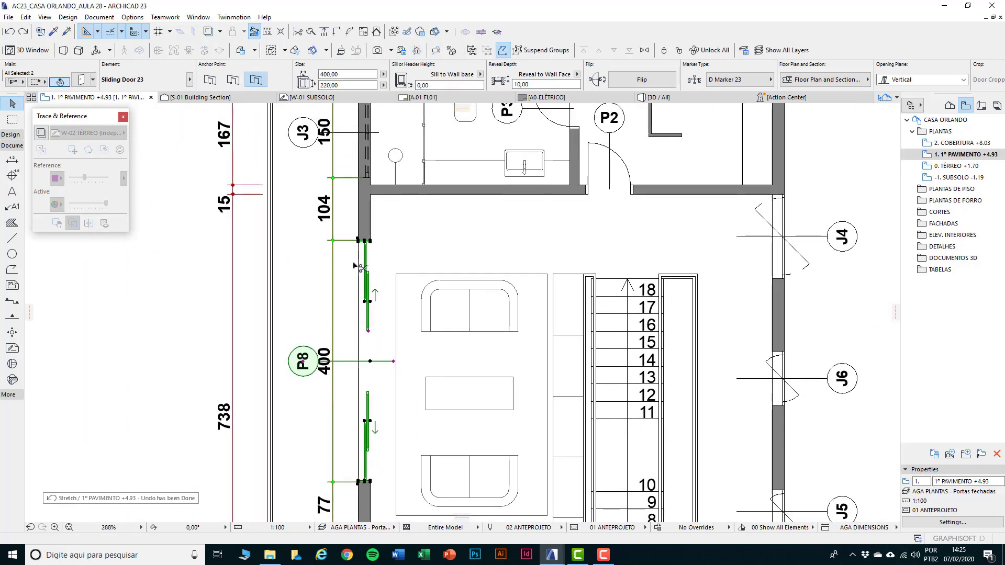
Deselect the door and slab, select the outer dimension chain along the balcony, and inspect its wall nodes from the first bathroom to the last.
{"action": "key", "text": "Escape"}
{"action": "left_click", "coordinate": [335, 175]}
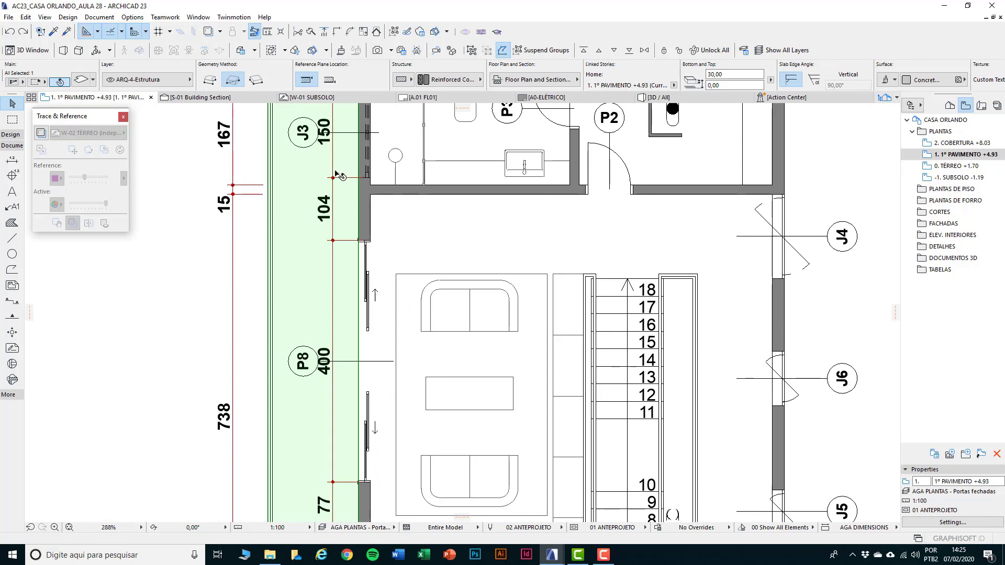
{"action": "key", "text": "Escape"}
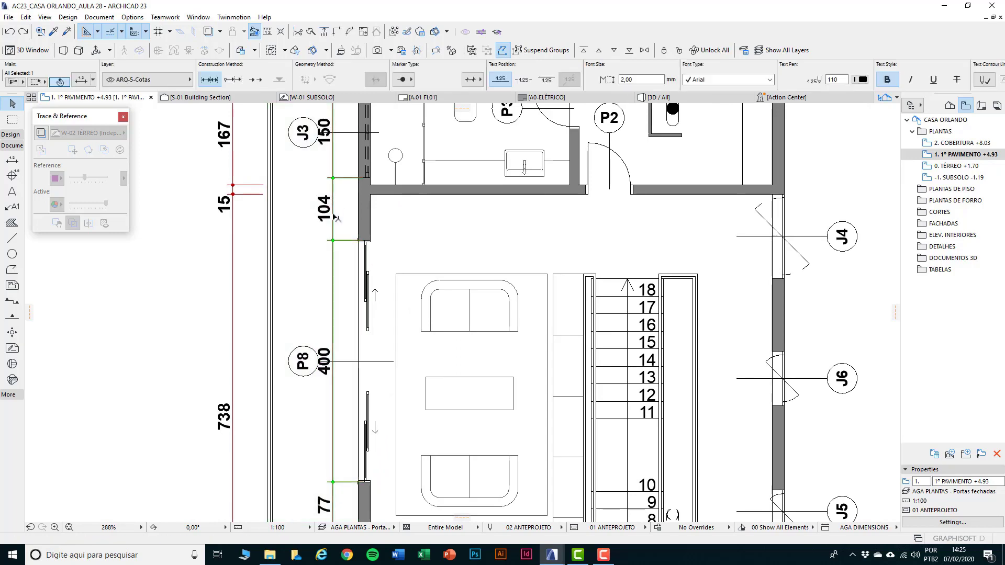
{"action": "scroll", "coordinate": [368, 295], "scroll_direction": "down", "scroll_amount": 8}
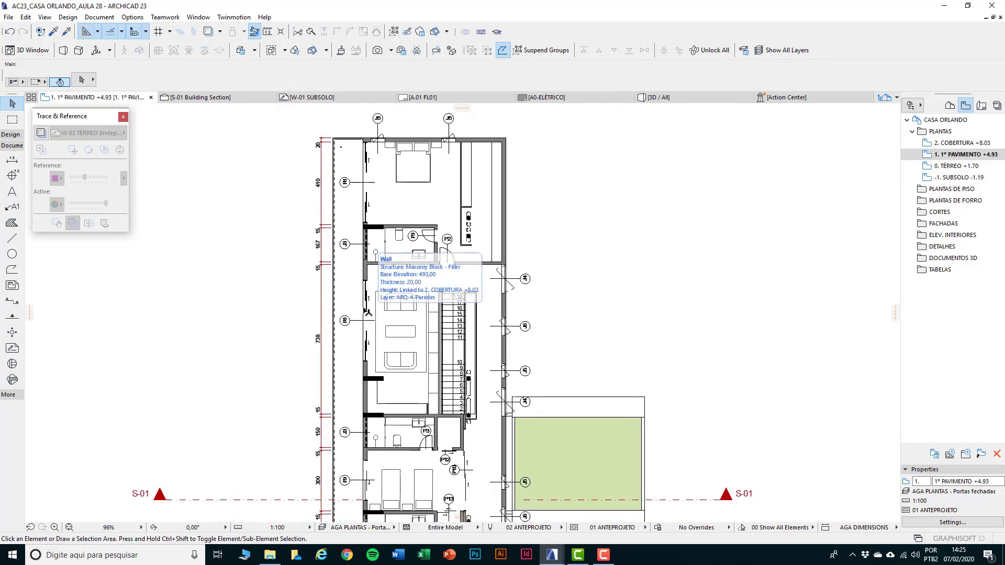
{"action": "scroll", "coordinate": [308, 157], "scroll_direction": "up", "scroll_amount": 4}
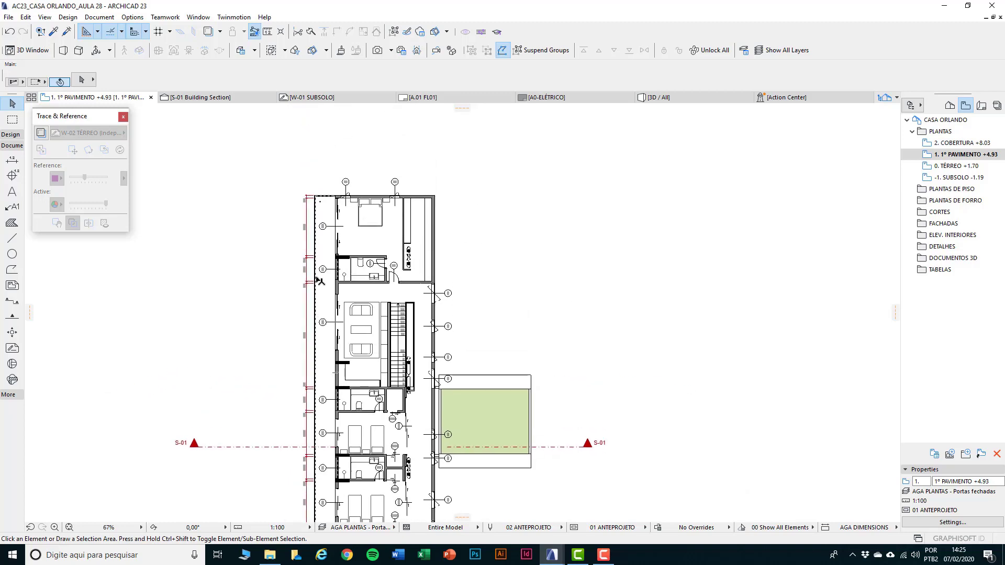
{"action": "left_click", "coordinate": [281, 256]}
{"action": "middle_click_drag", "start_coordinate": [286, 309], "coordinate": [321, 297]}
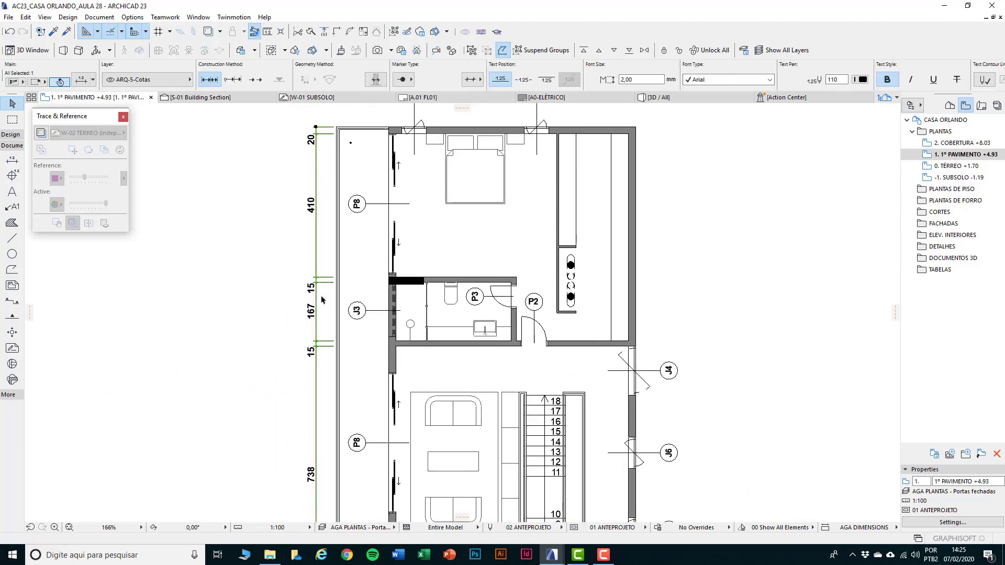
{"action": "scroll", "coordinate": [321, 310], "scroll_direction": "up", "scroll_amount": 8}
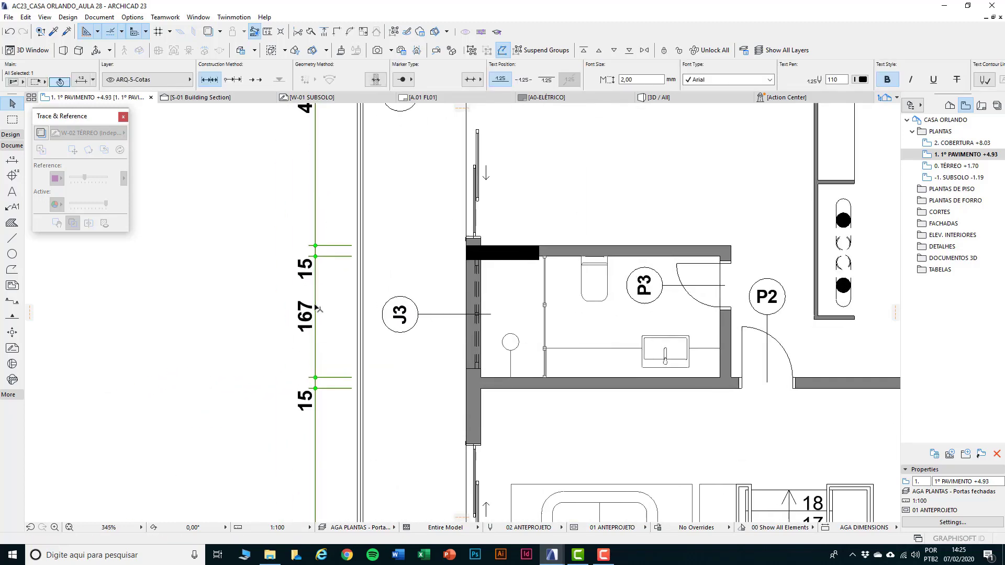
{"action": "scroll", "coordinate": [321, 335], "scroll_direction": "down", "scroll_amount": 8}
{"action": "scroll", "coordinate": [321, 332], "scroll_direction": "up", "scroll_amount": 5}
{"action": "scroll", "coordinate": [321, 328], "scroll_direction": "down", "scroll_amount": 6}
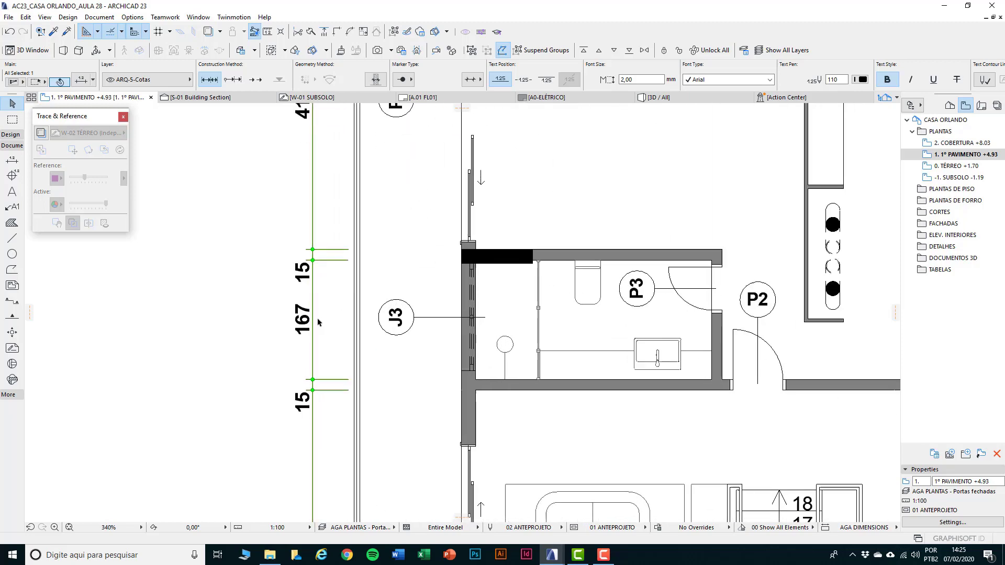
{"action": "middle_click_drag", "start_coordinate": [344, 443], "coordinate": [365, 281]}
{"action": "middle_click_drag", "start_coordinate": [364, 384], "coordinate": [348, 222]}
{"action": "scroll", "coordinate": [350, 356], "scroll_direction": "down", "scroll_amount": 1}
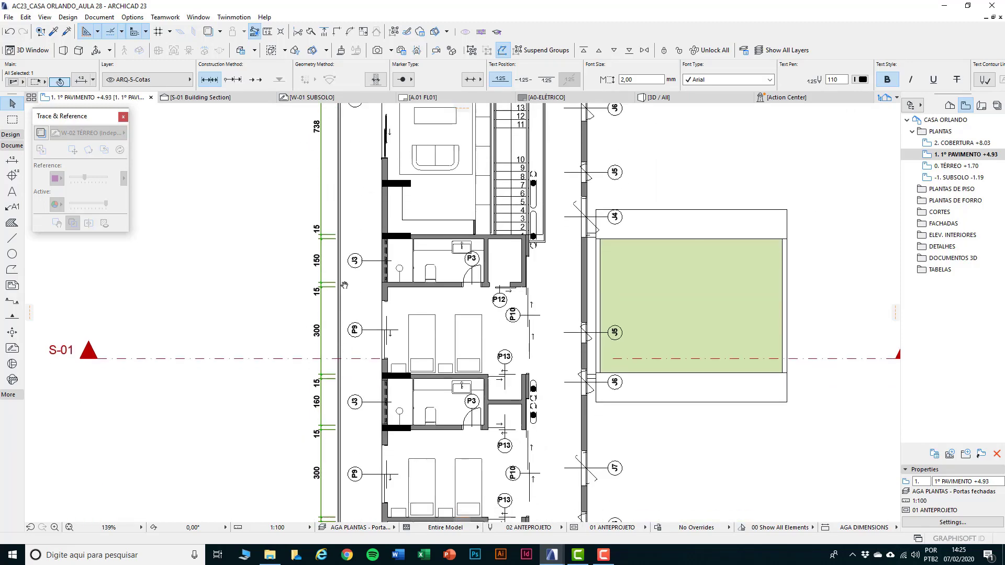
{"action": "middle_click_drag", "start_coordinate": [349, 465], "coordinate": [349, 262]}
{"action": "scroll", "coordinate": [320, 338], "scroll_direction": "up", "scroll_amount": 7}
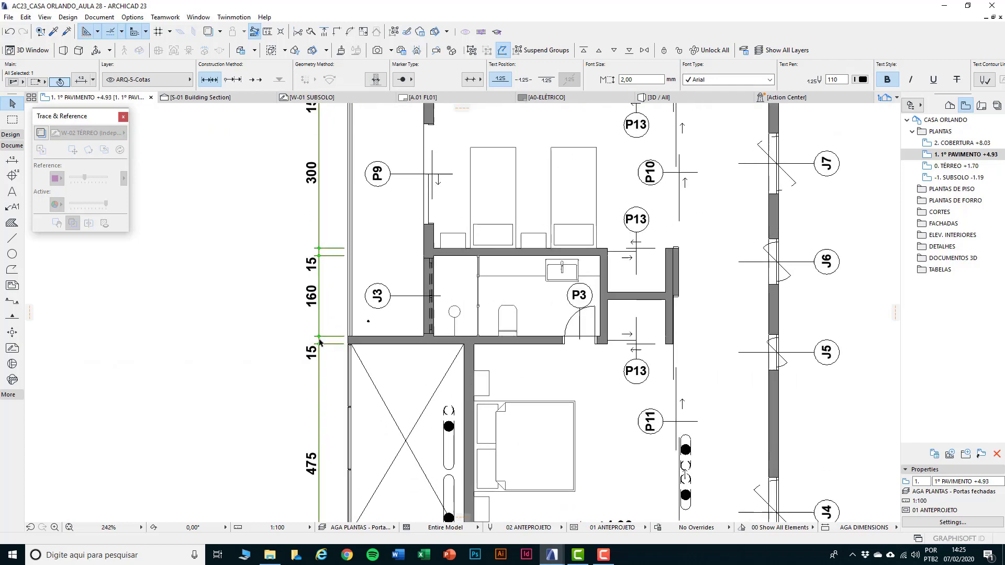
{"action": "scroll", "coordinate": [320, 341], "scroll_direction": "up", "scroll_amount": 4}
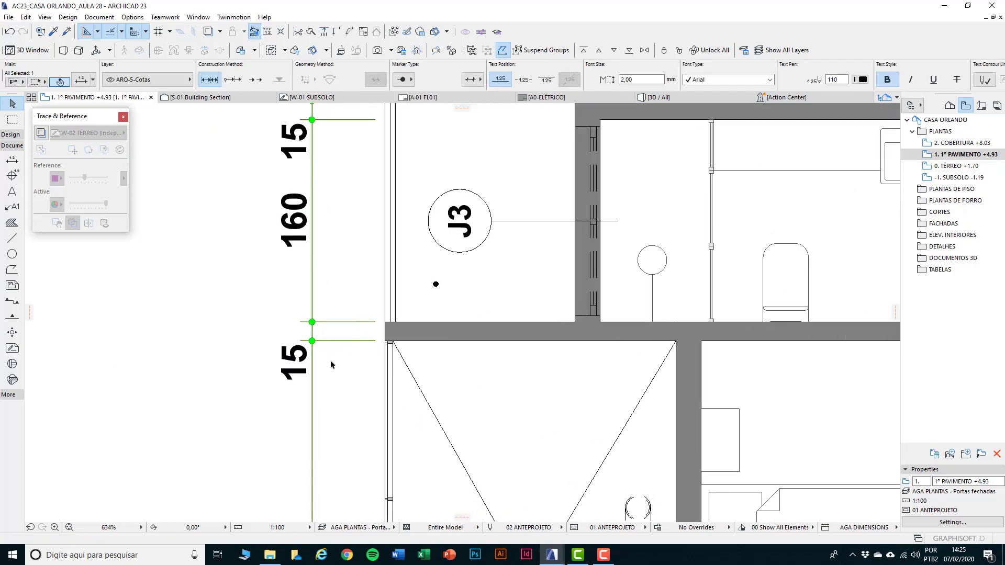
Delete the two nodes on the outer dimension chain that mark the wall between the last J3 bathroom and the crossed void.
{"action": "key", "text": "Escape"}
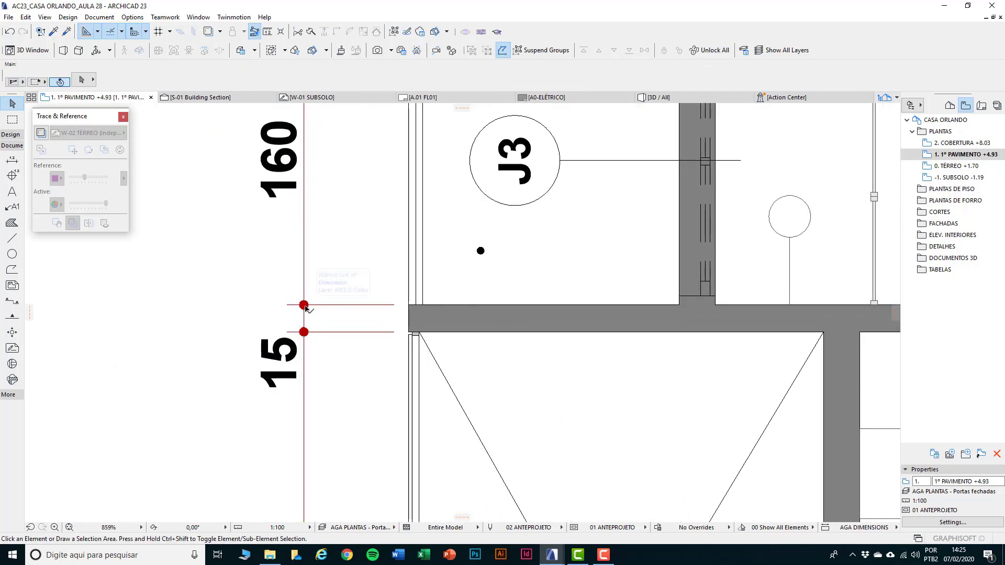
{"action": "left_click", "coordinate": [305, 307]}
{"action": "scroll", "coordinate": [306, 309], "scroll_direction": "up", "scroll_amount": 4}
{"action": "scroll", "coordinate": [298, 302], "scroll_direction": "down", "scroll_amount": 4}
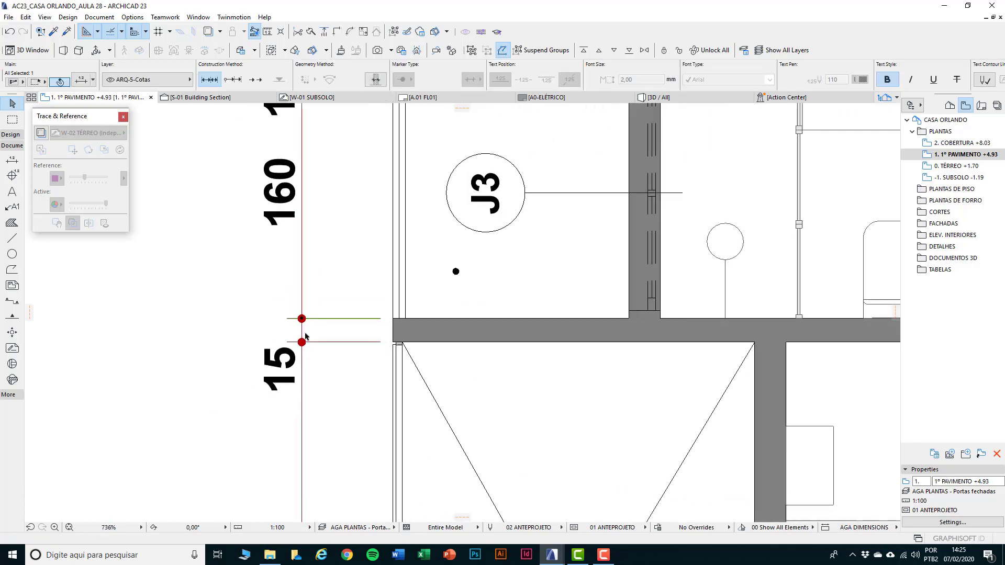
{"action": "scroll", "coordinate": [306, 334], "scroll_direction": "down", "scroll_amount": 3}
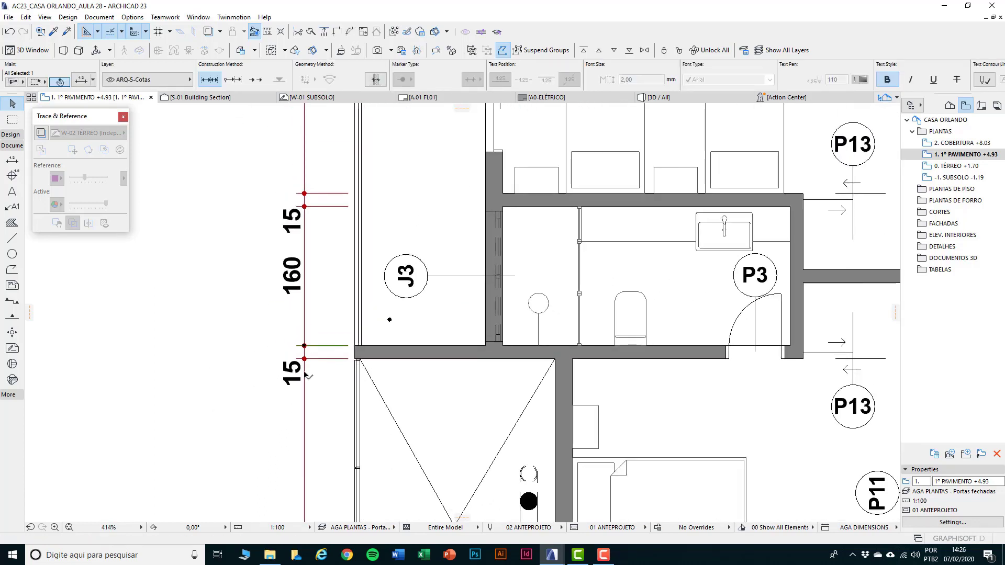
{"action": "key", "text": "Delete"}
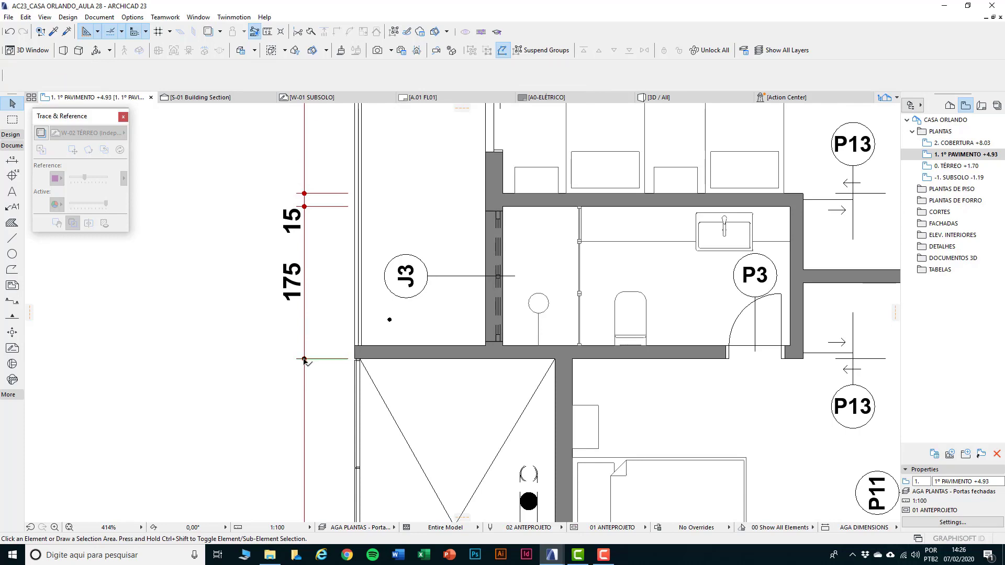
{"action": "scroll", "coordinate": [302, 355], "scroll_direction": "up", "scroll_amount": 2}
{"action": "scroll", "coordinate": [308, 374], "scroll_direction": "down", "scroll_amount": 3}
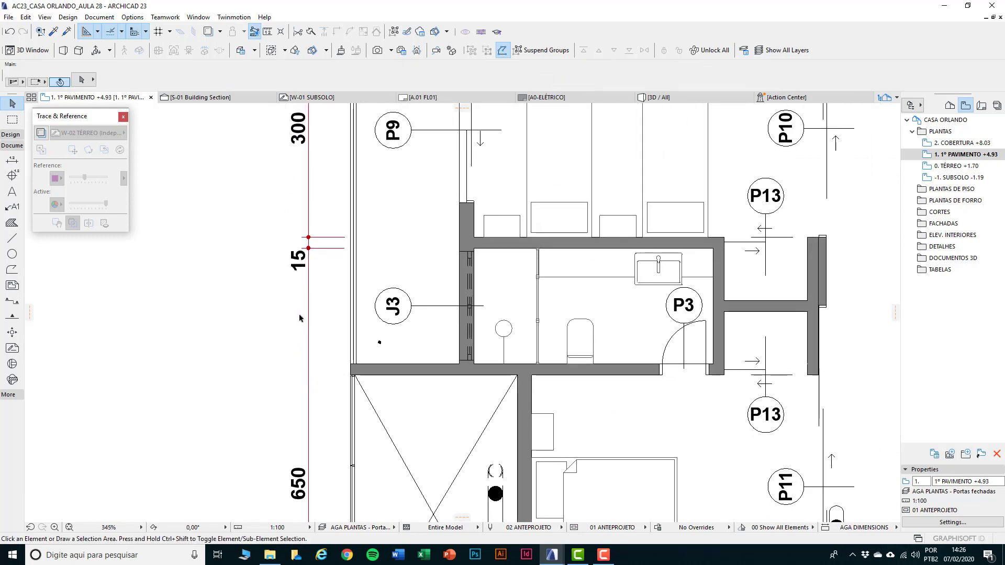
{"action": "scroll", "coordinate": [299, 318], "scroll_direction": "down", "scroll_amount": 6}
{"action": "scroll", "coordinate": [313, 325], "scroll_direction": "up", "scroll_amount": 5}
{"action": "middle_click_drag", "start_coordinate": [312, 325], "coordinate": [327, 237]}
{"action": "scroll", "coordinate": [304, 354], "scroll_direction": "down", "scroll_amount": 4}
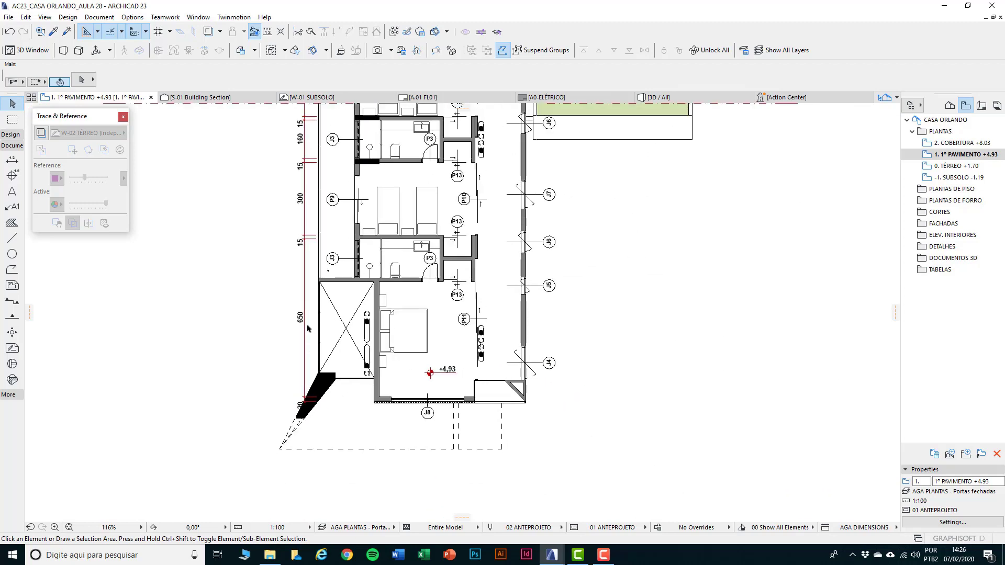
Add the wall between the last J3 bathroom and the crossed void back to the outer dimension chain.
{"action": "scroll", "coordinate": [308, 278], "scroll_direction": "up", "scroll_amount": 7}
{"action": "left_click", "coordinate": [301, 257]}
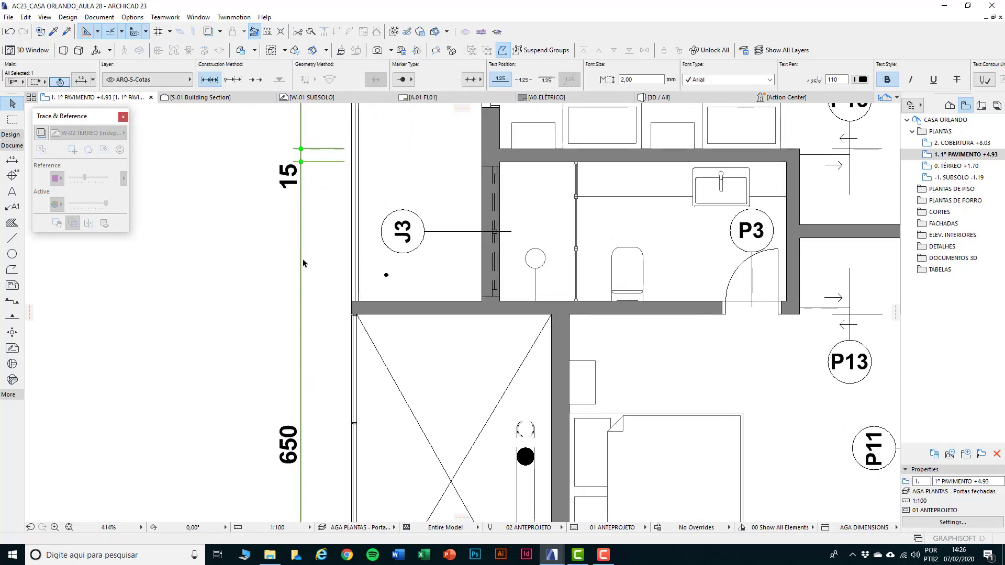
{"action": "left_click", "coordinate": [300, 258]}
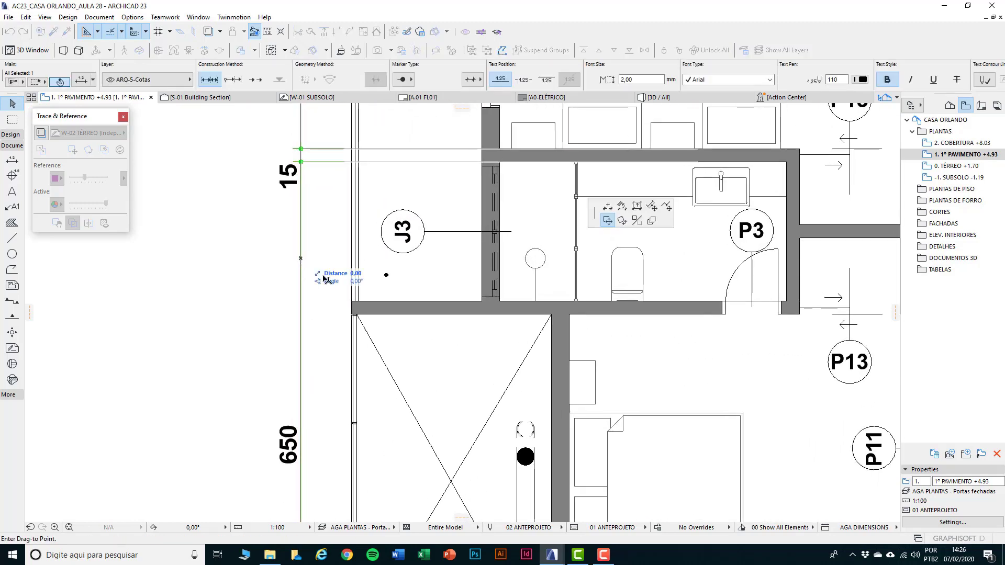
{"action": "left_click", "coordinate": [607, 207]}
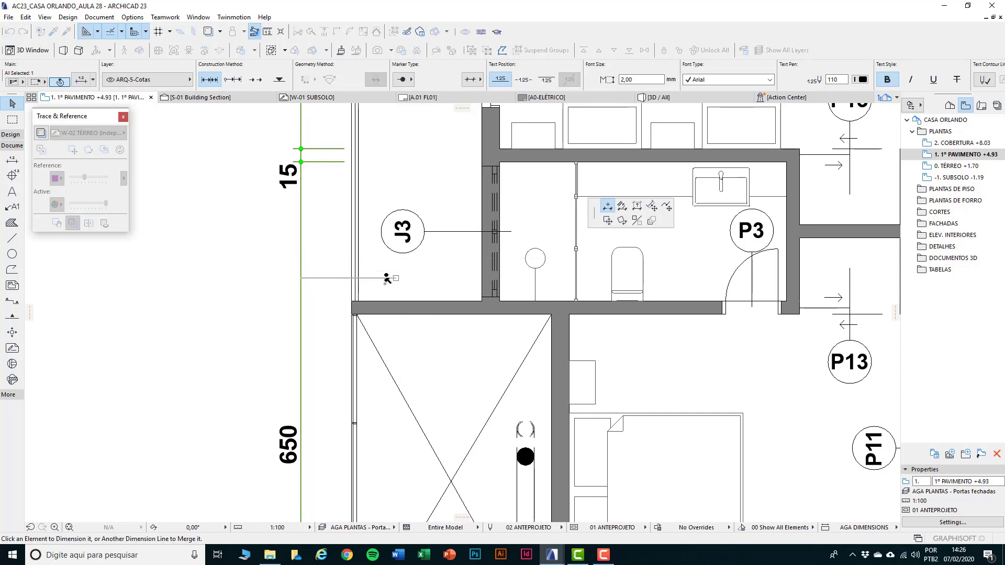
{"action": "scroll", "coordinate": [349, 298], "scroll_direction": "up", "scroll_amount": 3}
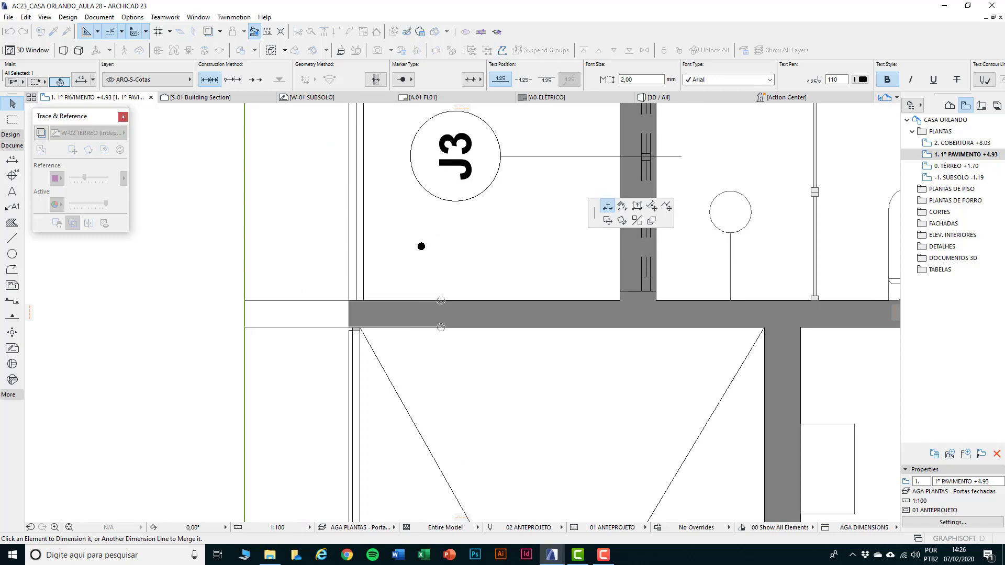
{"action": "scroll", "coordinate": [408, 300], "scroll_direction": "down", "scroll_amount": 3}
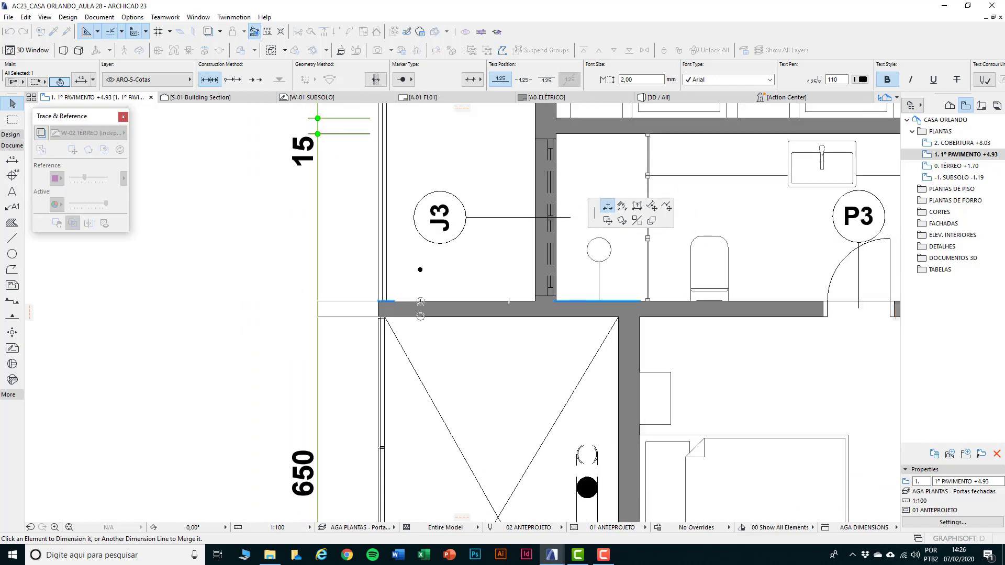
{"action": "left_click", "coordinate": [420, 301]}
{"action": "scroll", "coordinate": [348, 313], "scroll_direction": "down", "scroll_amount": 3}
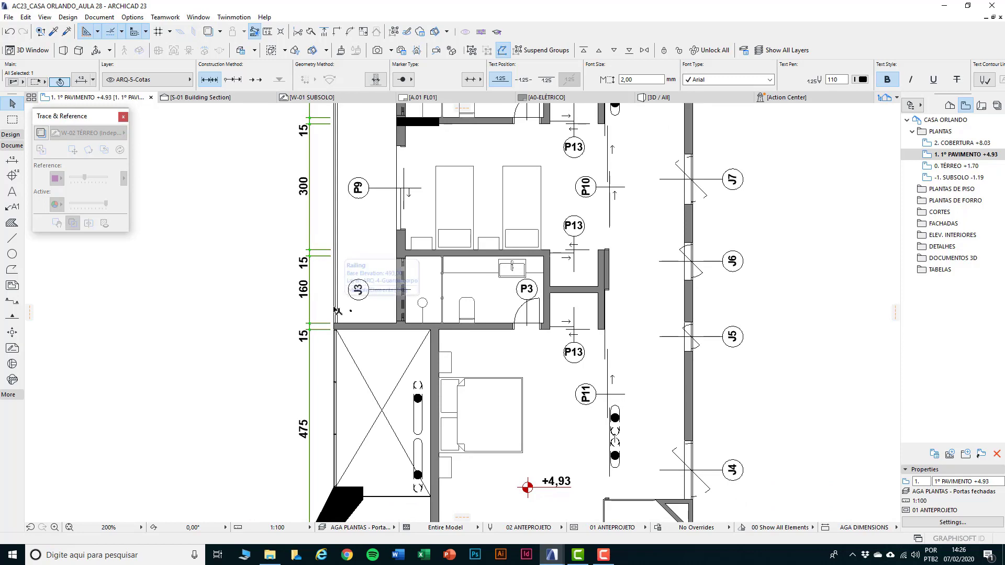
Move the 15 dimension text above the last J3 bathroom along the outer chain to centre it on the wall's two nodes.
{"action": "scroll", "coordinate": [337, 310], "scroll_direction": "down", "scroll_amount": 4}
{"action": "scroll", "coordinate": [308, 346], "scroll_direction": "up", "scroll_amount": 10}
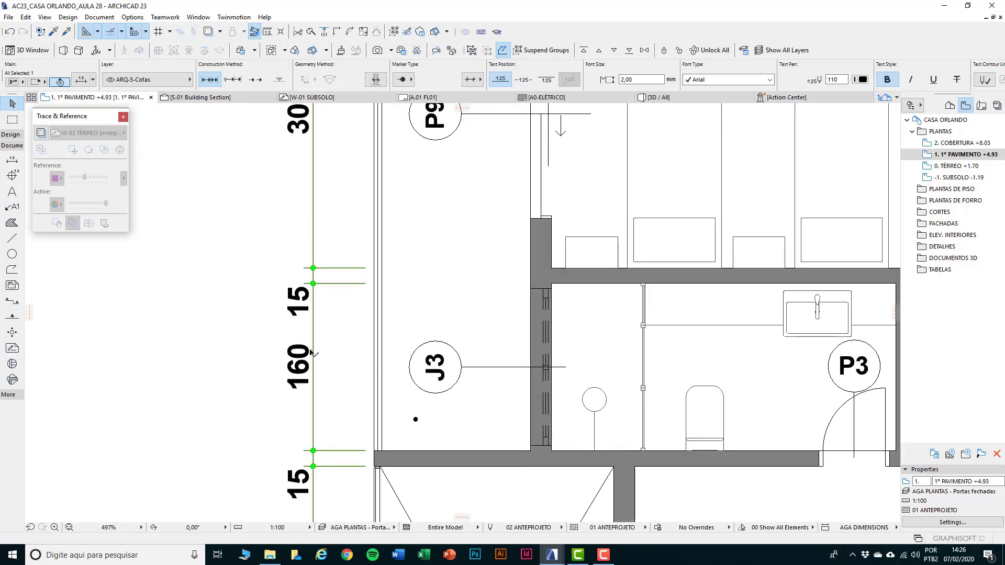
{"action": "left_click", "coordinate": [302, 309]}
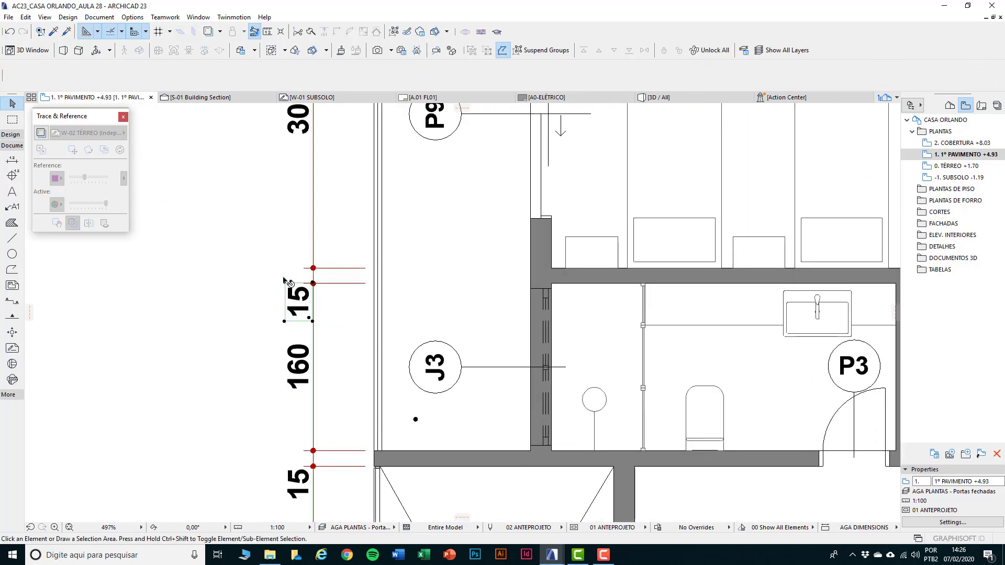
{"action": "scroll", "coordinate": [287, 283], "scroll_direction": "up", "scroll_amount": 3}
{"action": "key", "text": "ctrl+d"}
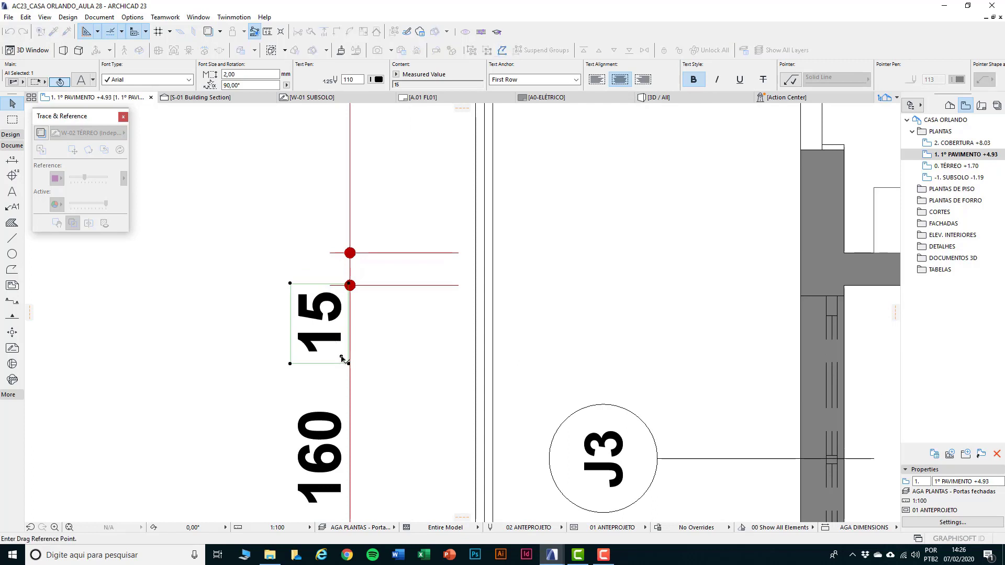
{"action": "left_click", "coordinate": [341, 359]}
{"action": "left_click", "coordinate": [343, 307]}
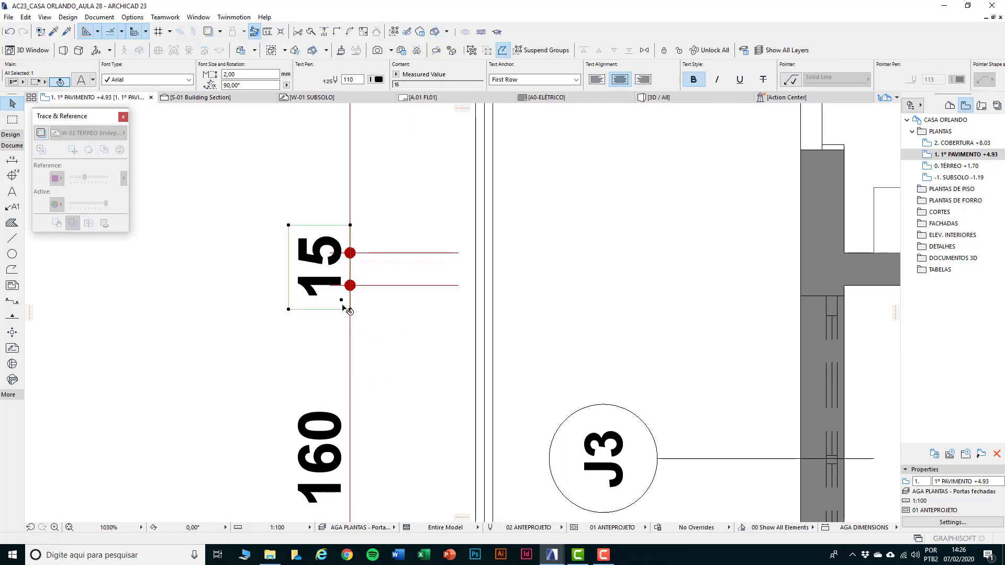
Shift the same 15 text away from the dimension line, place it back beside the wall's nodes, and deselect it.
{"action": "left_click", "coordinate": [341, 301]}
{"action": "left_click", "coordinate": [310, 326]}
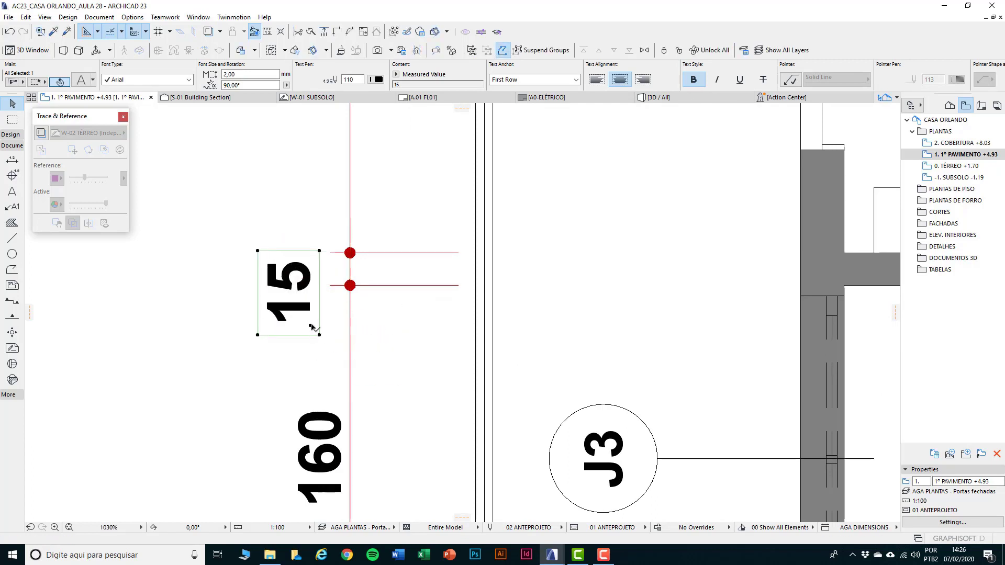
{"action": "left_click", "coordinate": [311, 326]}
{"action": "left_click", "coordinate": [339, 312]}
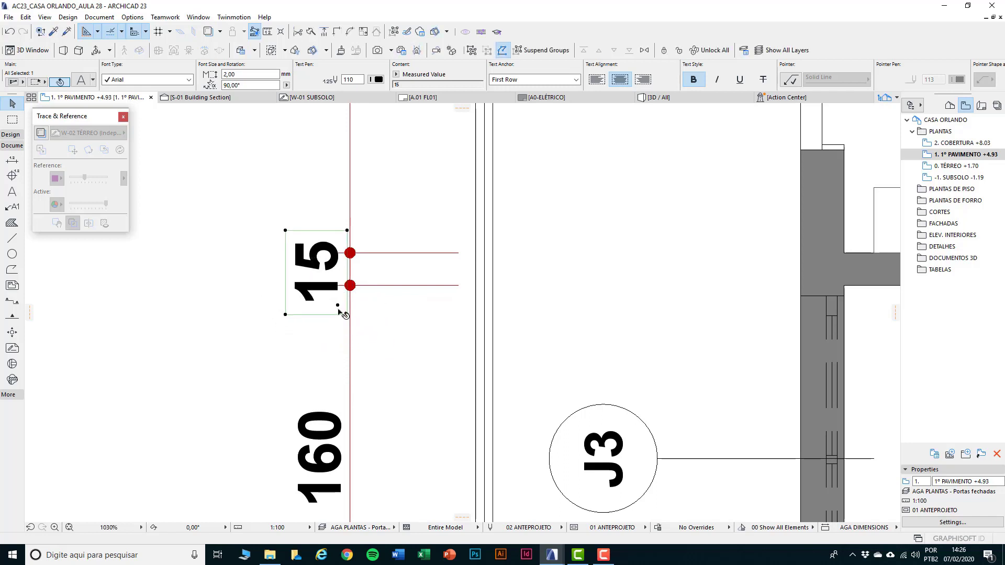
{"action": "scroll", "coordinate": [340, 278], "scroll_direction": "up", "scroll_amount": 3}
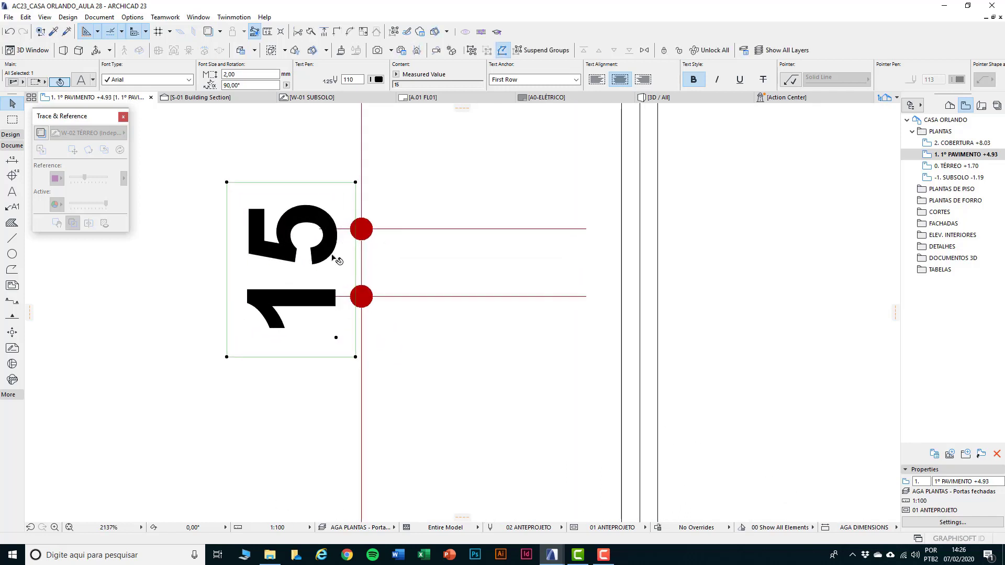
{"action": "scroll", "coordinate": [337, 258], "scroll_direction": "down", "scroll_amount": 4}
{"action": "scroll", "coordinate": [325, 239], "scroll_direction": "down", "scroll_amount": 6}
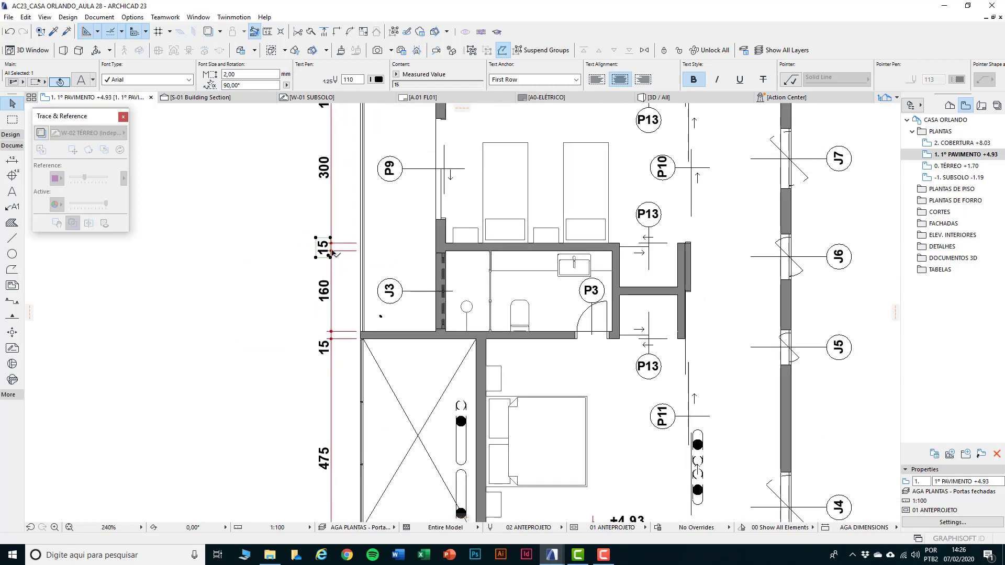
{"action": "scroll", "coordinate": [335, 252], "scroll_direction": "up", "scroll_amount": 5}
{"action": "key", "text": "Escape"}
{"action": "scroll", "coordinate": [337, 256], "scroll_direction": "down", "scroll_amount": 9}
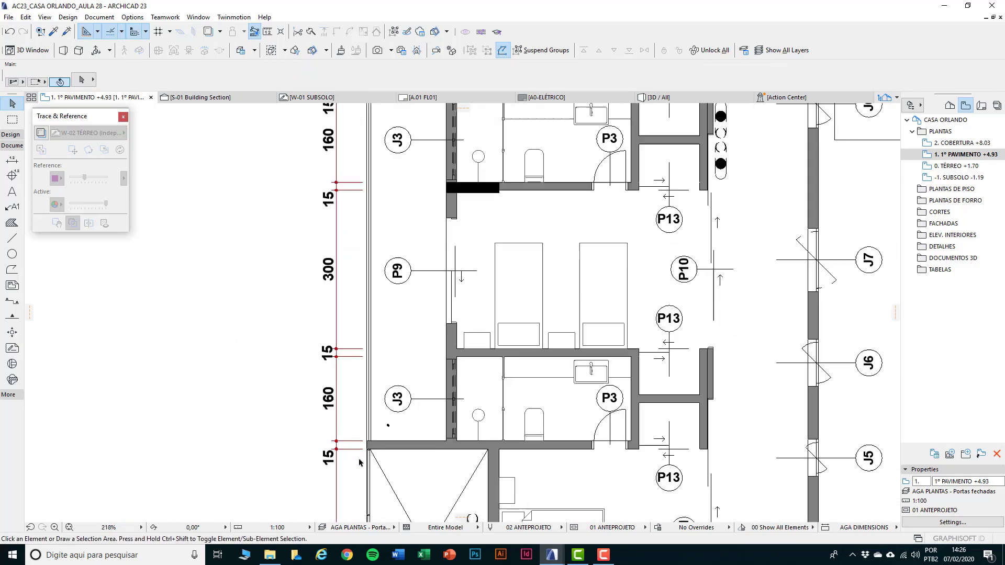
Move the 20 dimension text at the lower end of the outer chain off the black pillar to just above its two nodes.
{"action": "scroll", "coordinate": [370, 261], "scroll_direction": "up", "scroll_amount": 4}
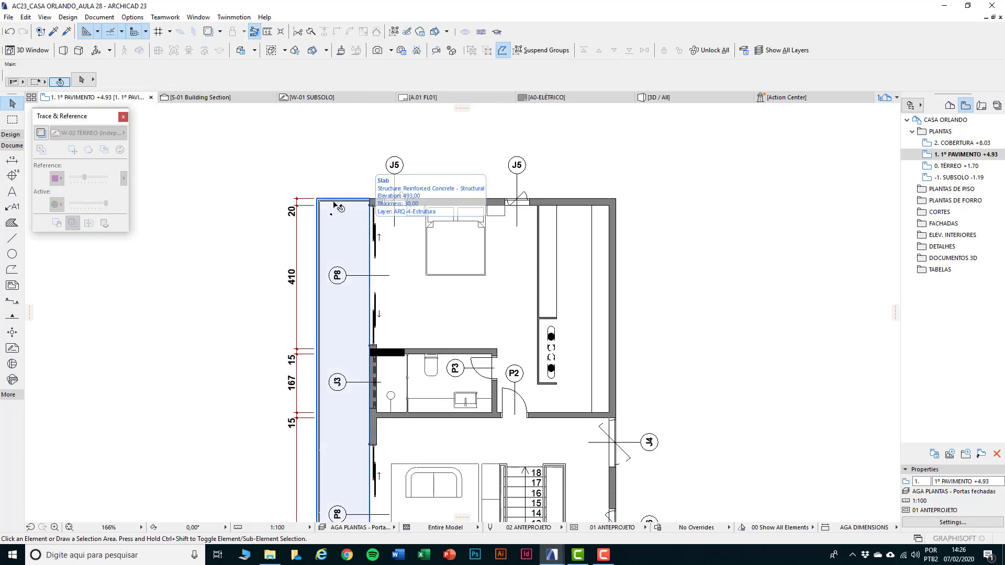
{"action": "scroll", "coordinate": [320, 215], "scroll_direction": "down", "scroll_amount": 3}
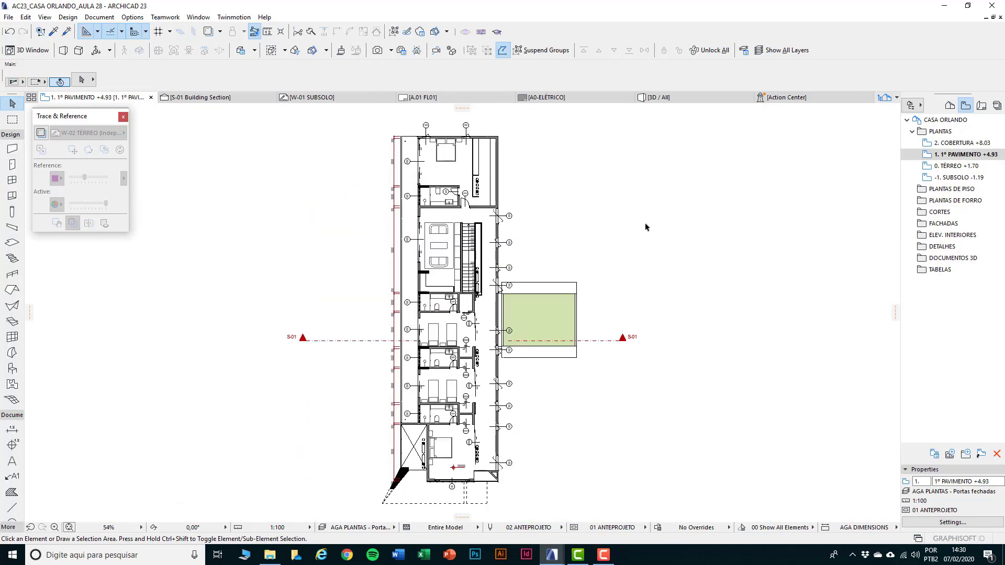
{"action": "scroll", "coordinate": [450, 395], "scroll_direction": "up", "scroll_amount": 6}
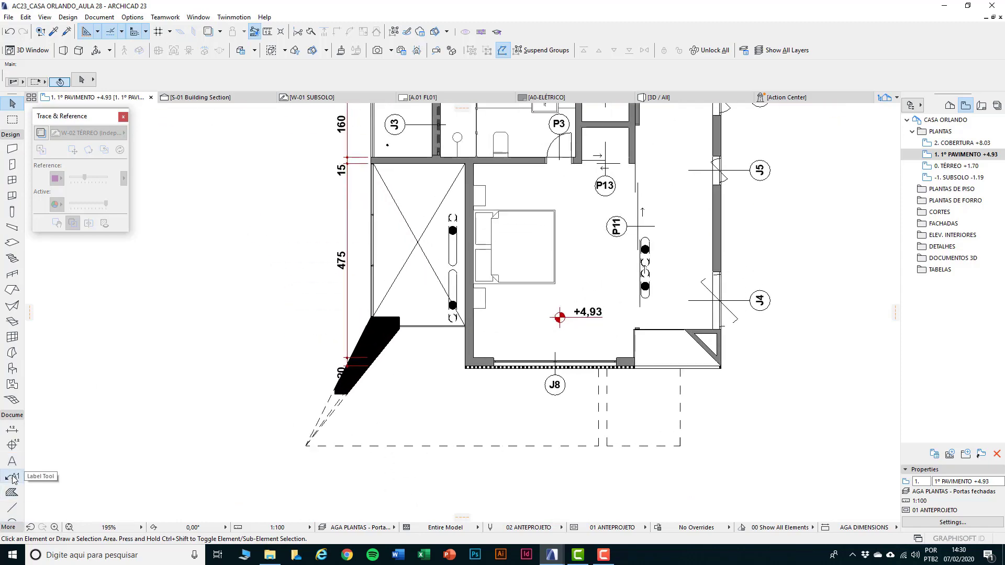
{"action": "scroll", "coordinate": [348, 413], "scroll_direction": "up", "scroll_amount": 3}
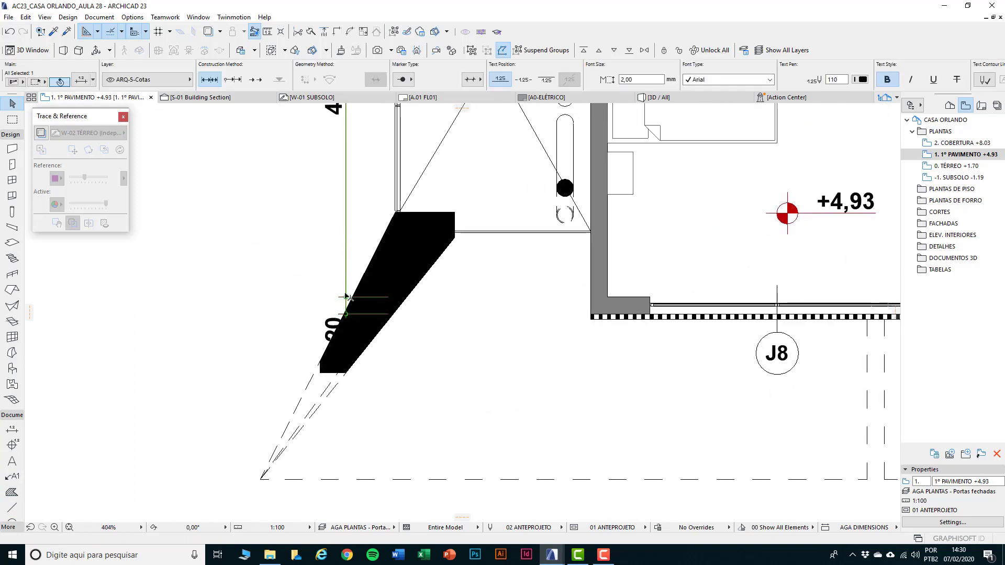
{"action": "scroll", "coordinate": [346, 293], "scroll_direction": "up", "scroll_amount": 3}
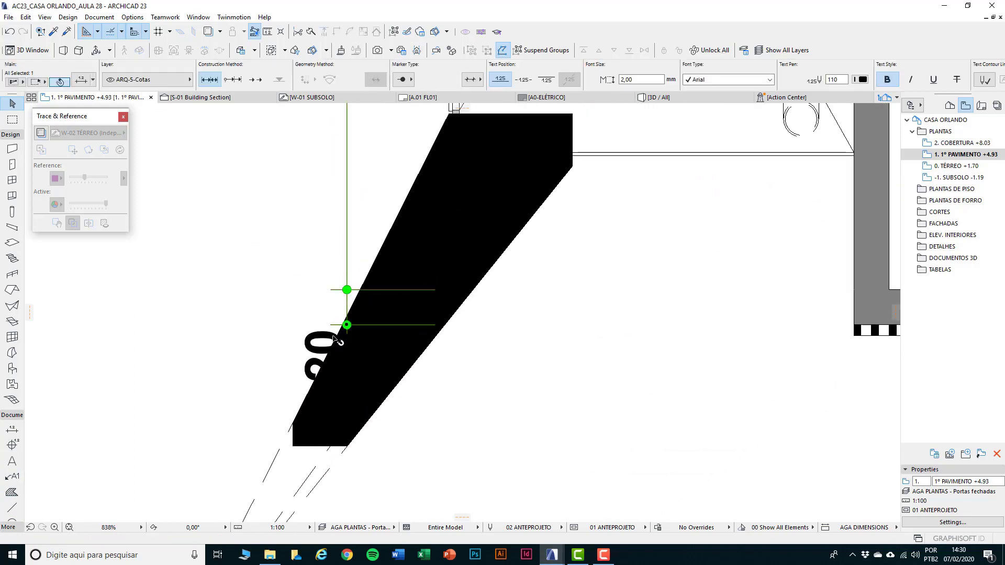
{"action": "left_click", "coordinate": [321, 361]}
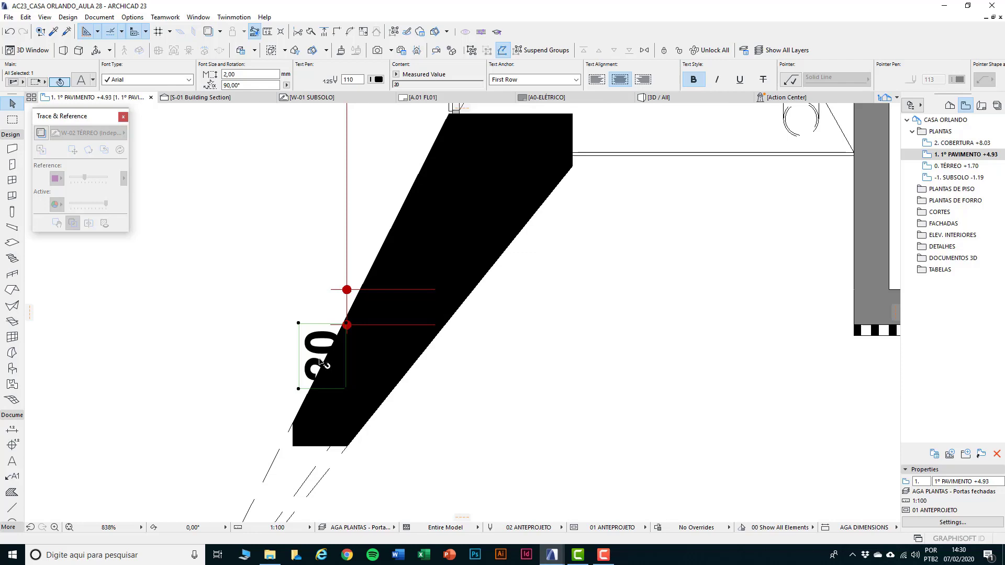
{"action": "left_click", "coordinate": [298, 388]}
{"action": "left_click", "coordinate": [295, 275]}
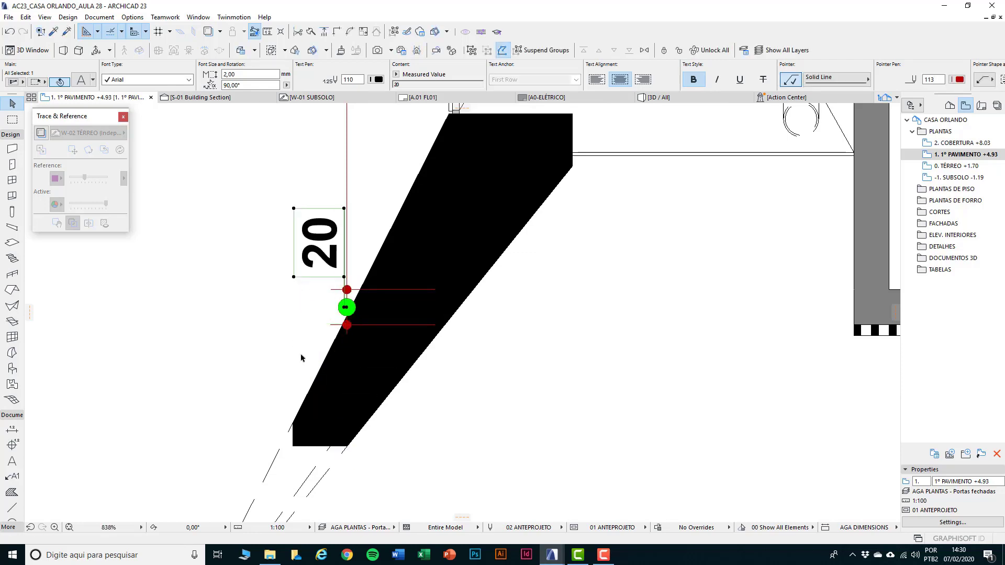
{"action": "scroll", "coordinate": [301, 358], "scroll_direction": "down", "scroll_amount": 4}
{"action": "key", "text": "Escape"}
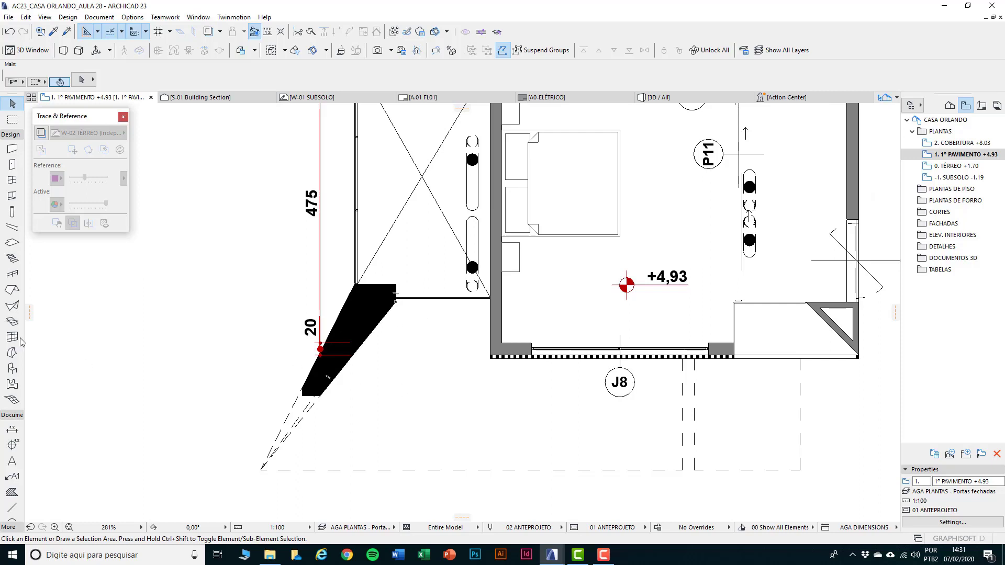
Draw a horizontal Dot & Dashed line from the black pillar's upper right corner outward past the outer dimension chain.
{"action": "left_click", "coordinate": [12, 507]}
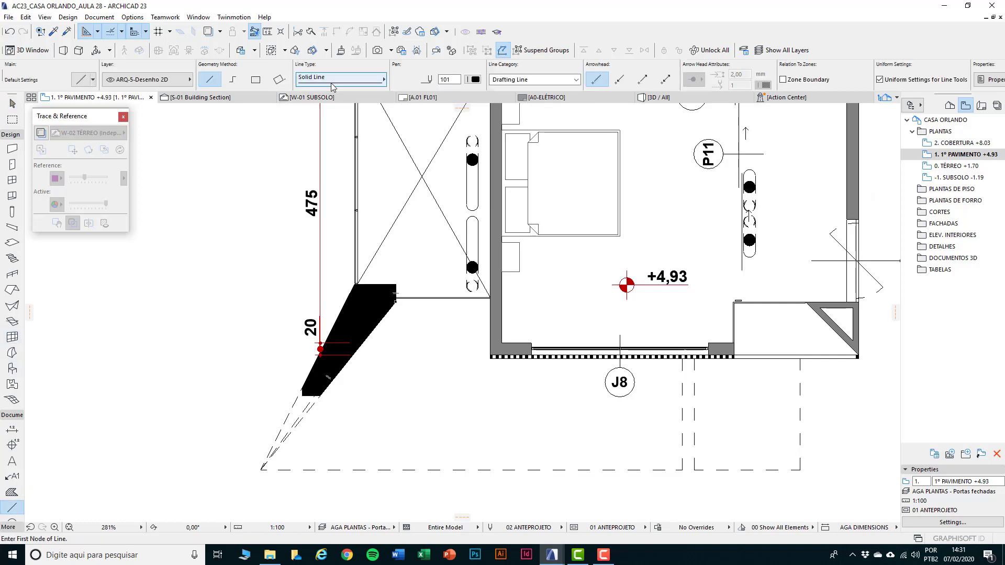
{"action": "left_click", "coordinate": [332, 87]}
{"action": "left_click", "coordinate": [442, 54]}
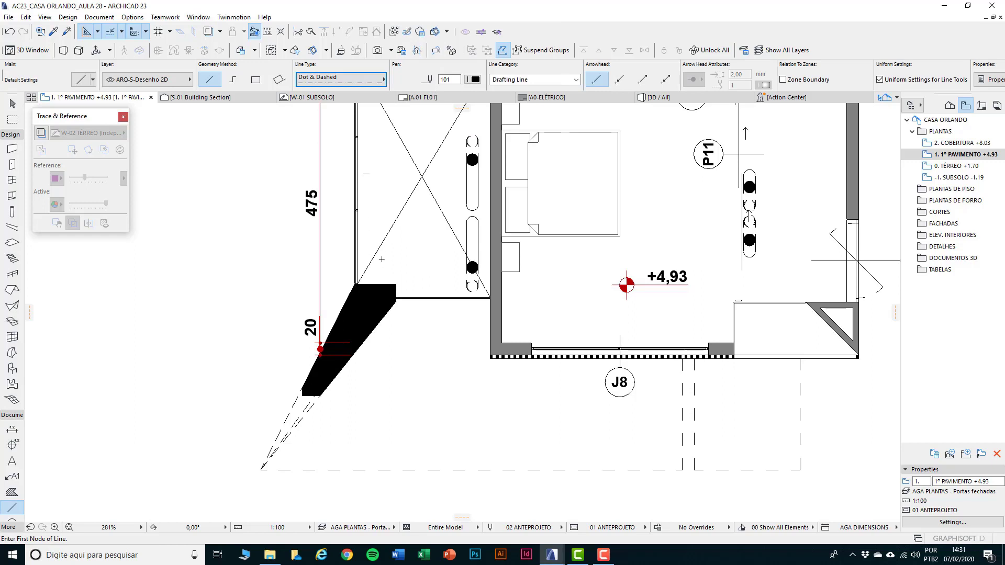
{"action": "left_click", "coordinate": [396, 284]}
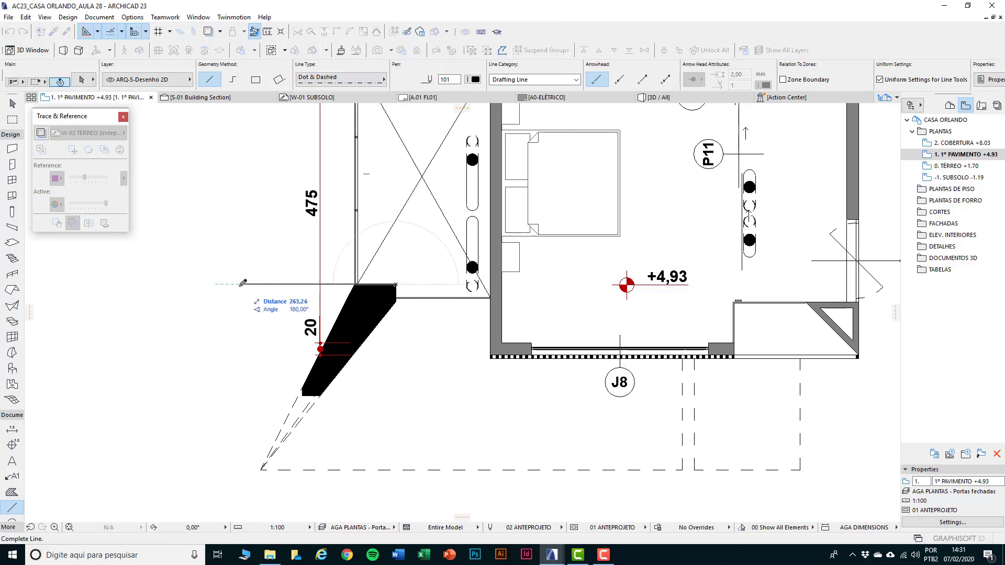
{"action": "left_click", "coordinate": [179, 298], "text": "shift"}
{"action": "key", "text": "Escape"}
Stretch the dot-and-dash line's inner end further into the crossed void and deselect it.
{"action": "left_click", "coordinate": [260, 284]}
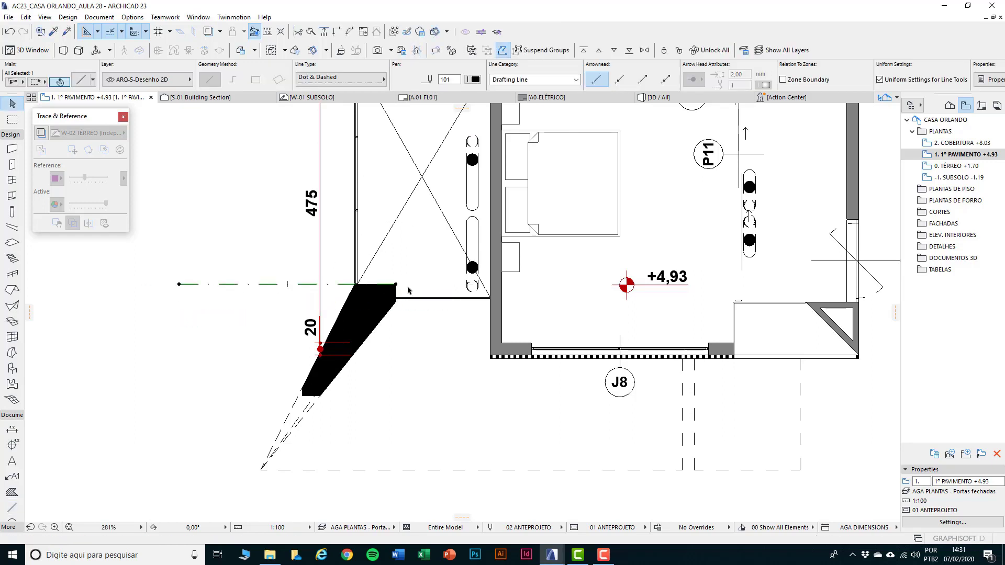
{"action": "left_click", "coordinate": [396, 284]}
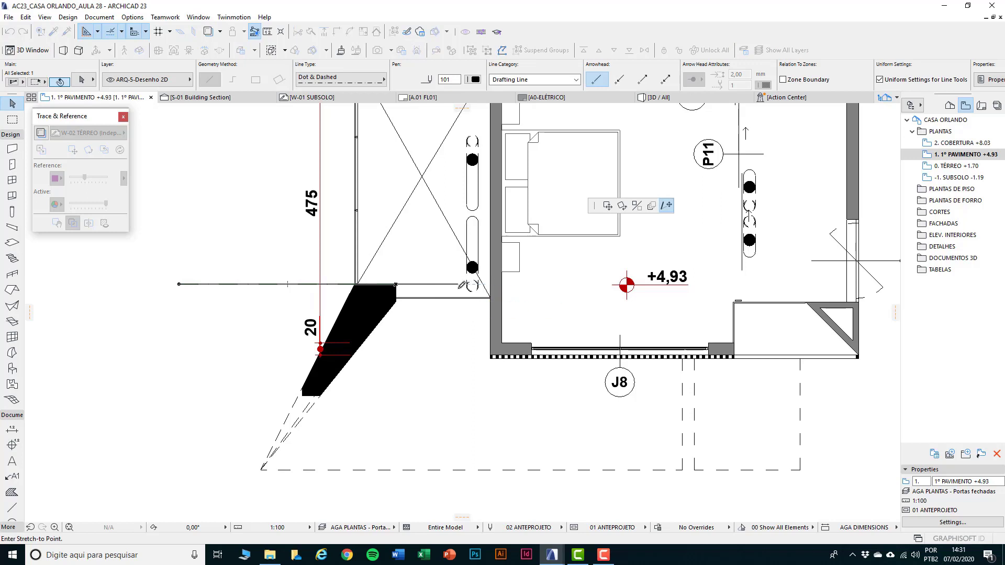
{"action": "left_click", "coordinate": [458, 284]}
{"action": "left_click", "coordinate": [256, 441]}
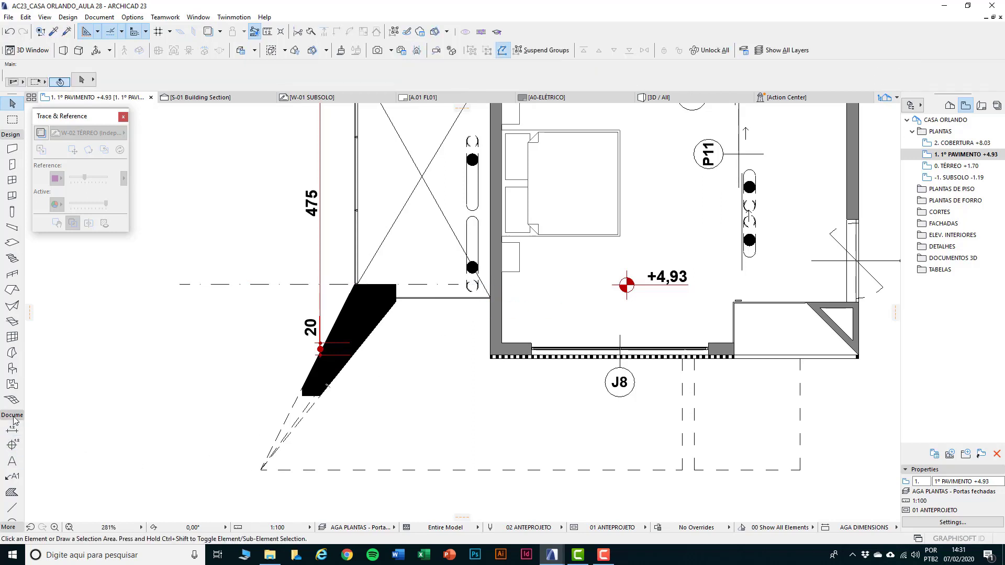
Review the Angle Dimension default settings for marker type, text size and the ARQ-5-Cotas layer, and accept them.
{"action": "left_click", "coordinate": [11, 134]}
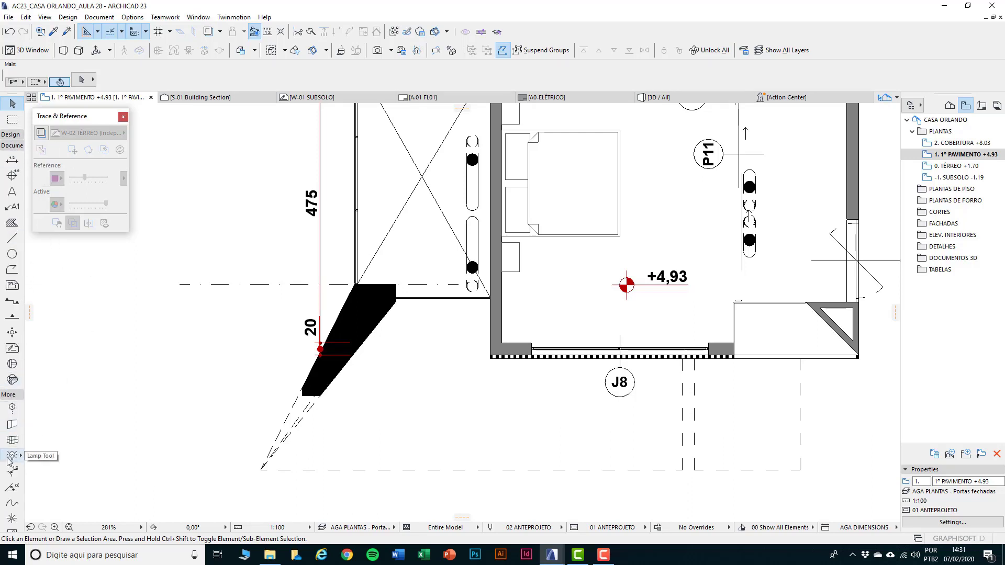
{"action": "left_click", "coordinate": [12, 488]}
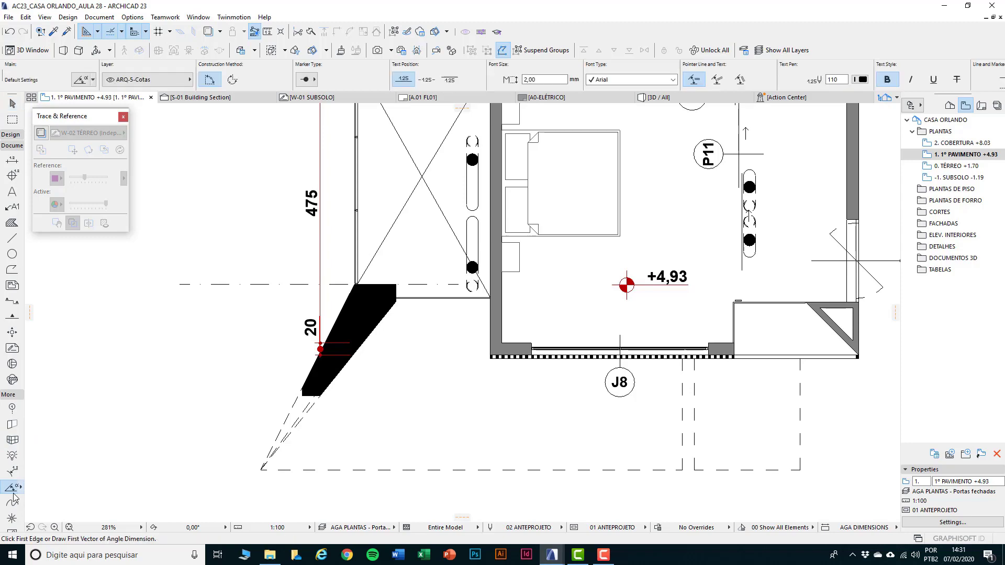
{"action": "key", "text": "ctrl+t"}
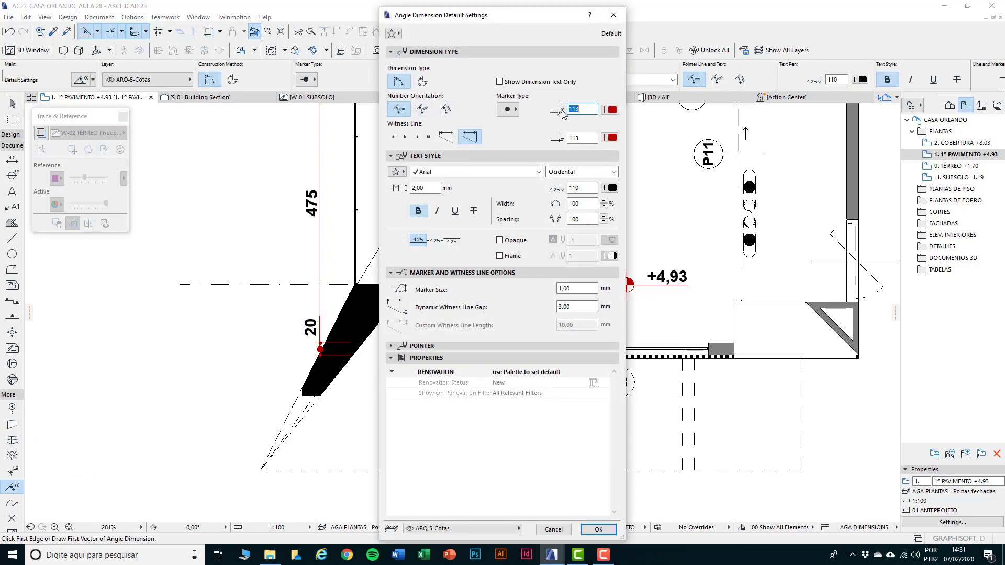
{"action": "left_click", "coordinate": [516, 110]}
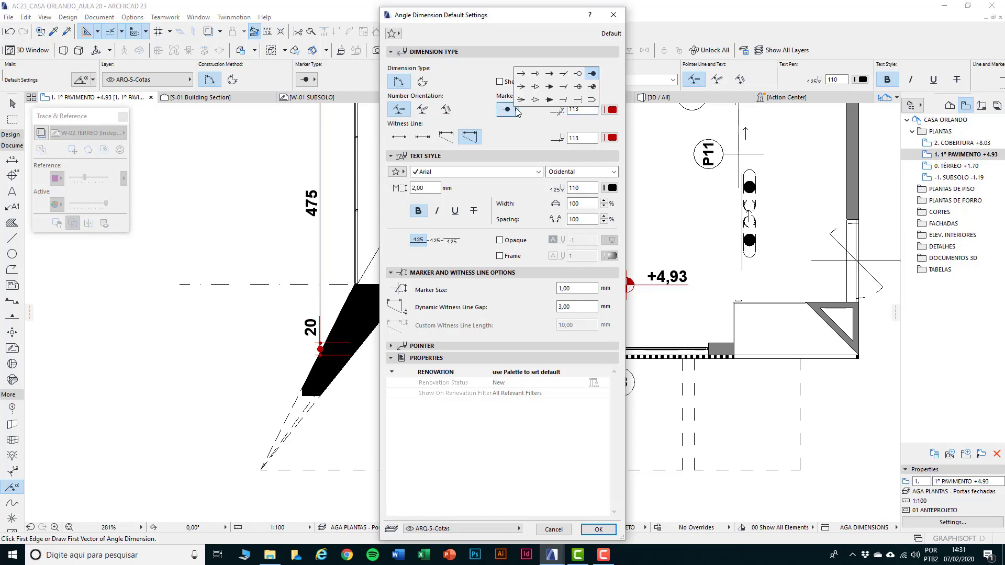
{"action": "left_click", "coordinate": [517, 112]}
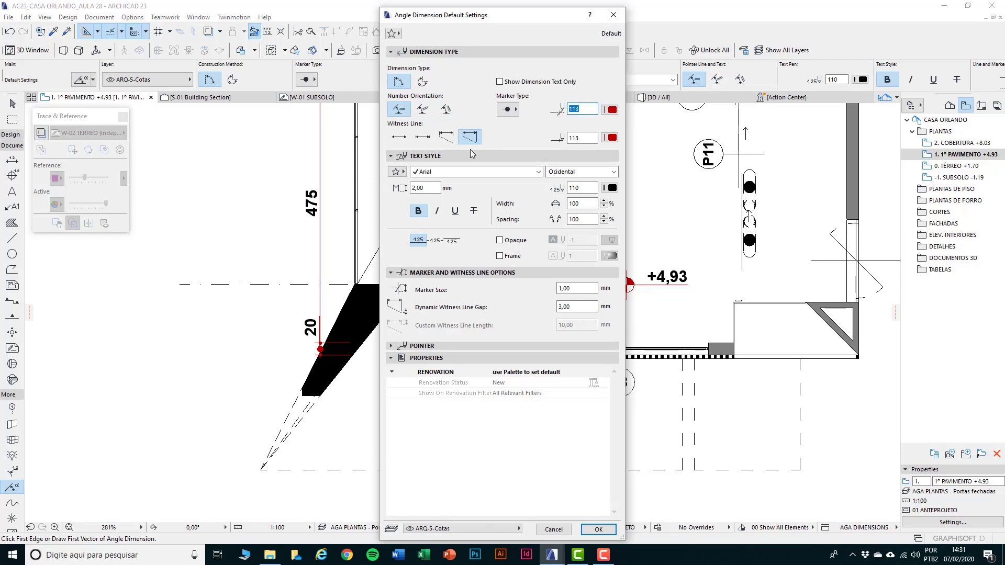
{"action": "left_click_drag", "start_coordinate": [433, 189], "coordinate": [386, 191]}
{"action": "left_click", "coordinate": [517, 529]}
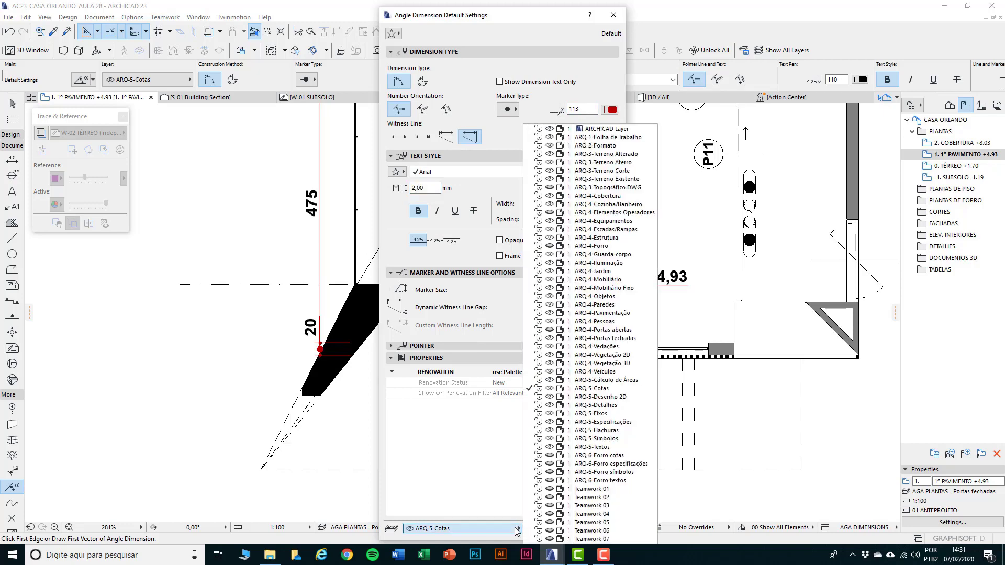
{"action": "left_click", "coordinate": [517, 529]}
{"action": "left_click", "coordinate": [597, 529]}
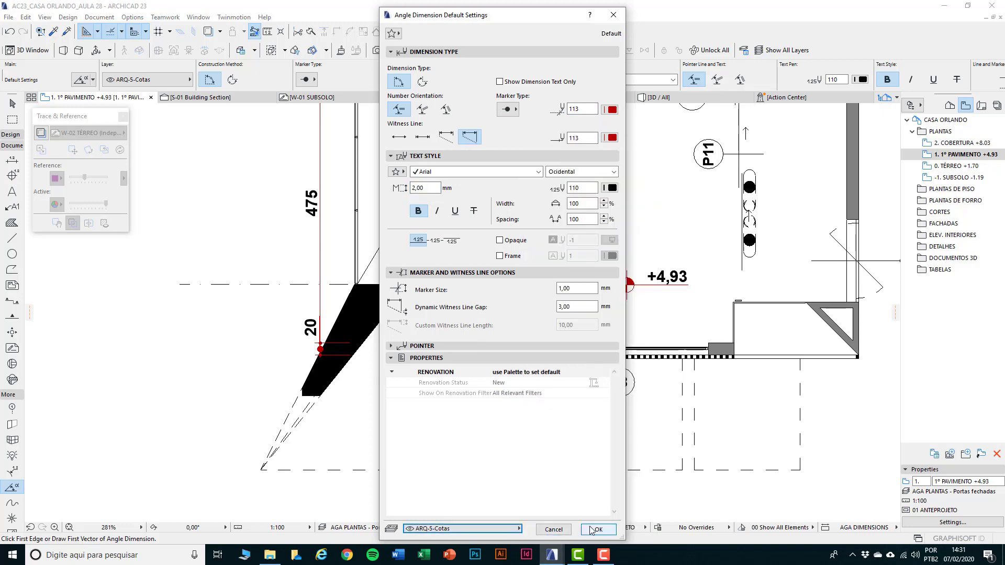
Define the angle dimension's first vector along the black pillar's slanted outer edge, from its upper corner to its lower corner.
{"action": "scroll", "coordinate": [234, 341], "scroll_direction": "up", "scroll_amount": 1}
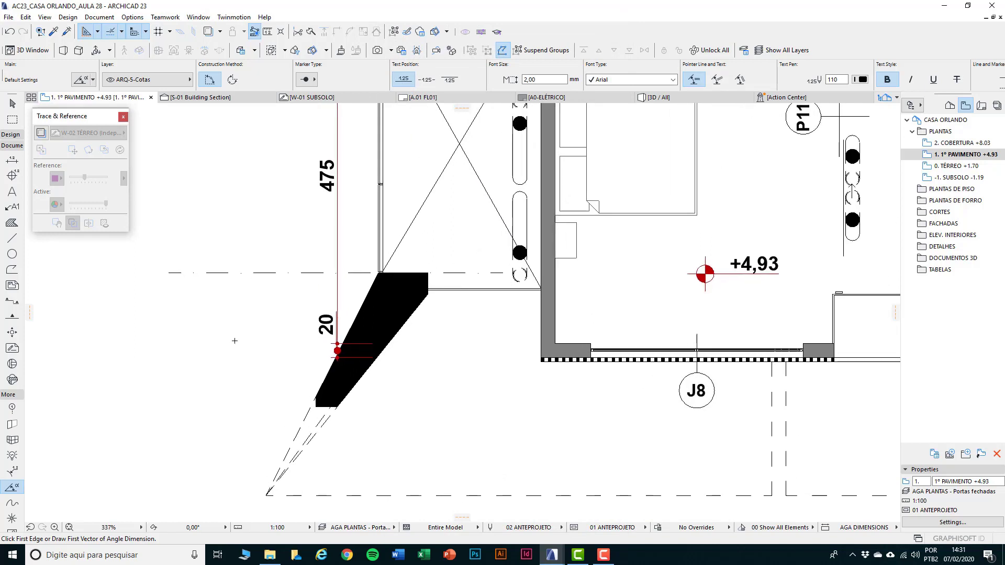
{"action": "middle_click_drag", "start_coordinate": [345, 316], "coordinate": [397, 273]}
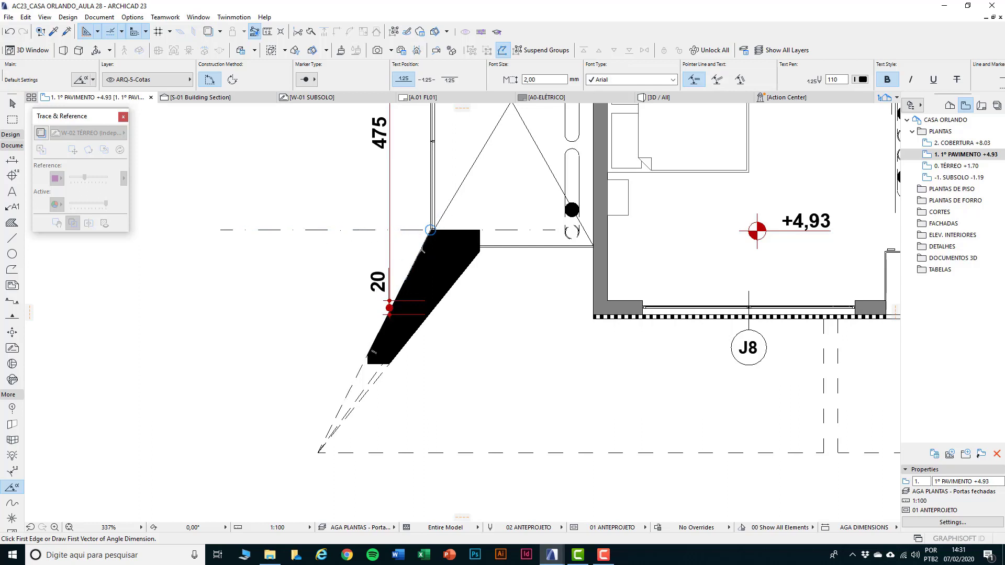
{"action": "scroll", "coordinate": [425, 242], "scroll_direction": "up", "scroll_amount": 6}
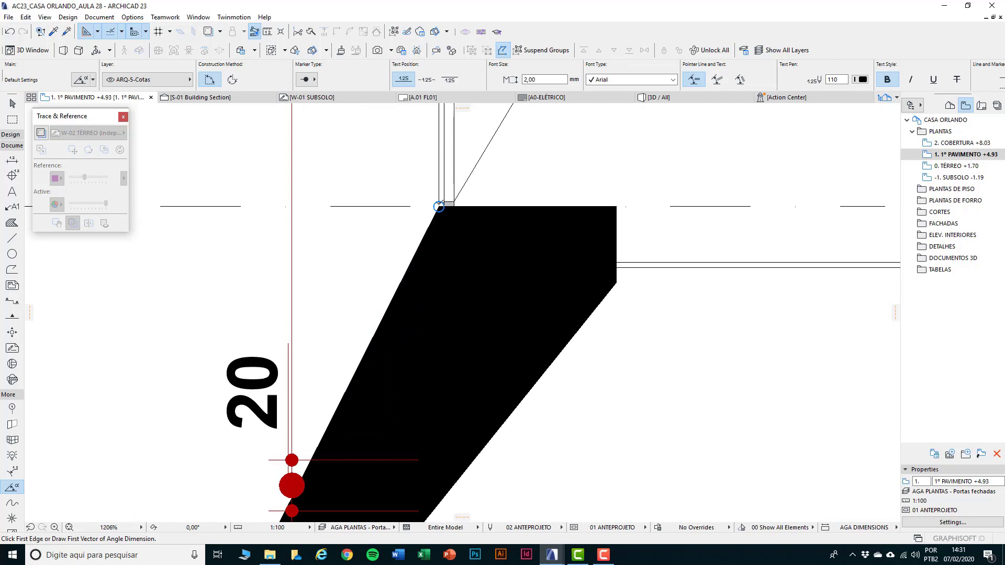
{"action": "left_click", "coordinate": [438, 207]}
{"action": "scroll", "coordinate": [438, 207], "scroll_direction": "down", "scroll_amount": 4}
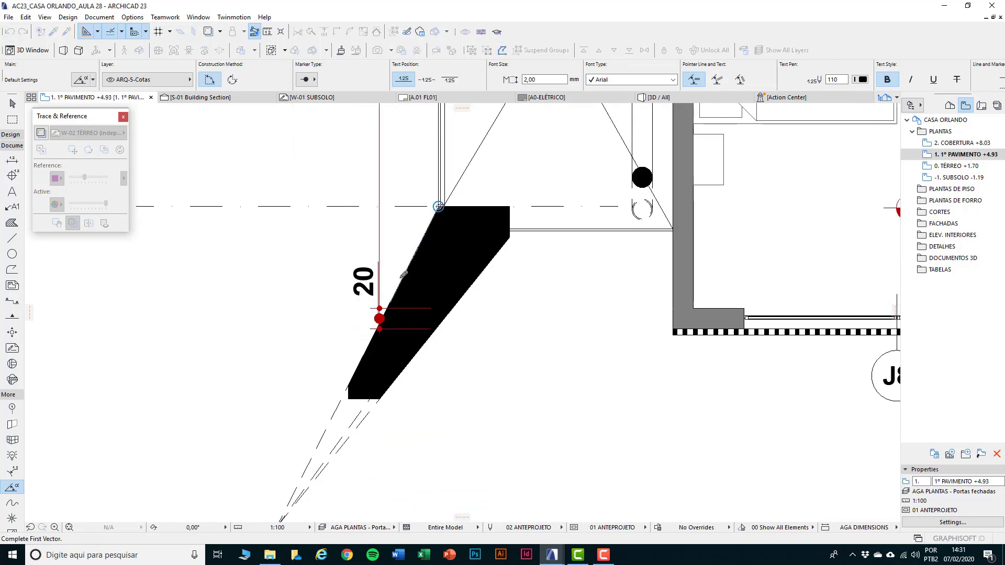
{"action": "scroll", "coordinate": [348, 390], "scroll_direction": "up", "scroll_amount": 3}
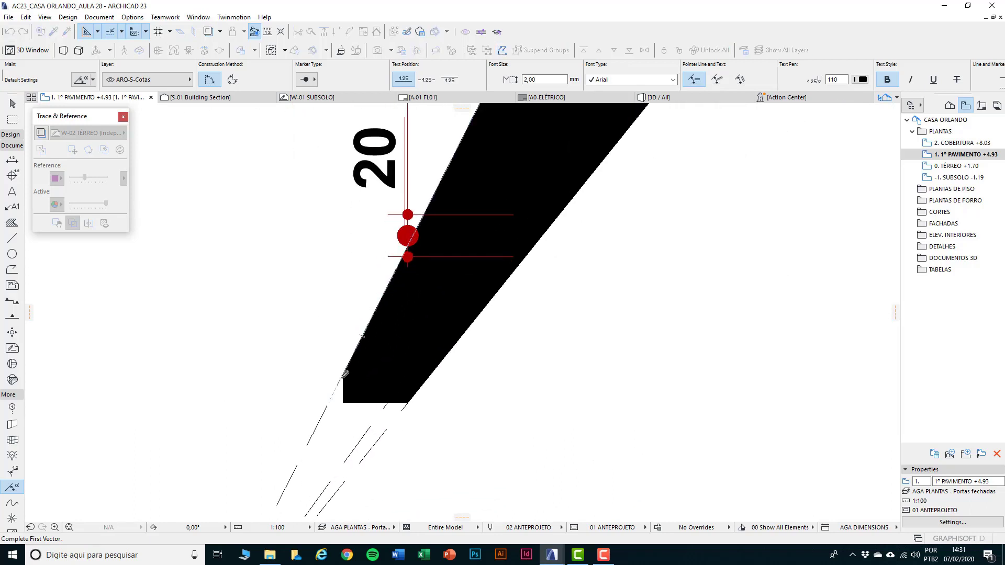
{"action": "left_click", "coordinate": [346, 386]}
Define the second vector outward along the dot-and-dash line from the pillar's upper corner and place the angle dimension outside the chain.
{"action": "scroll", "coordinate": [347, 386], "scroll_direction": "down", "scroll_amount": 3}
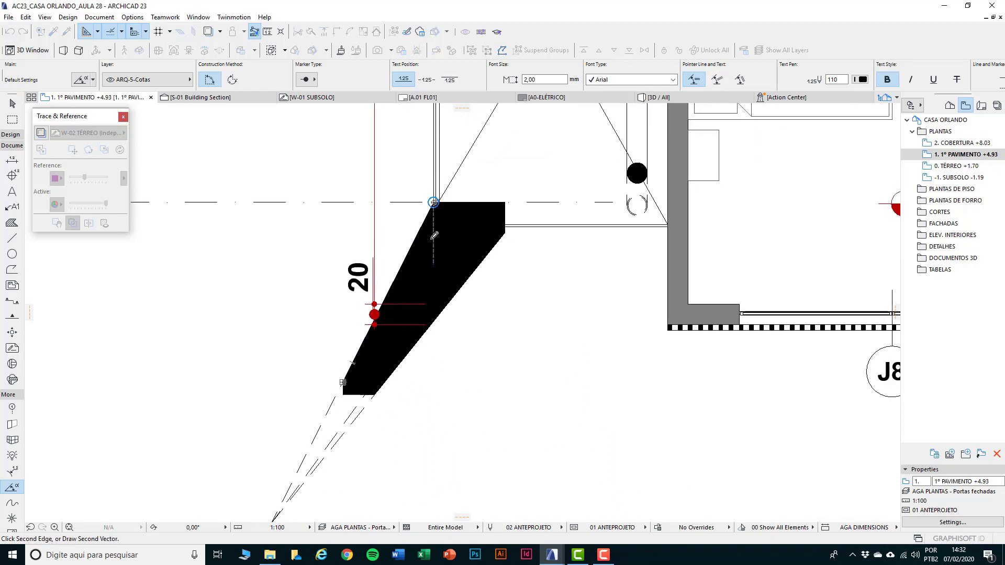
{"action": "scroll", "coordinate": [434, 203], "scroll_direction": "up", "scroll_amount": 5}
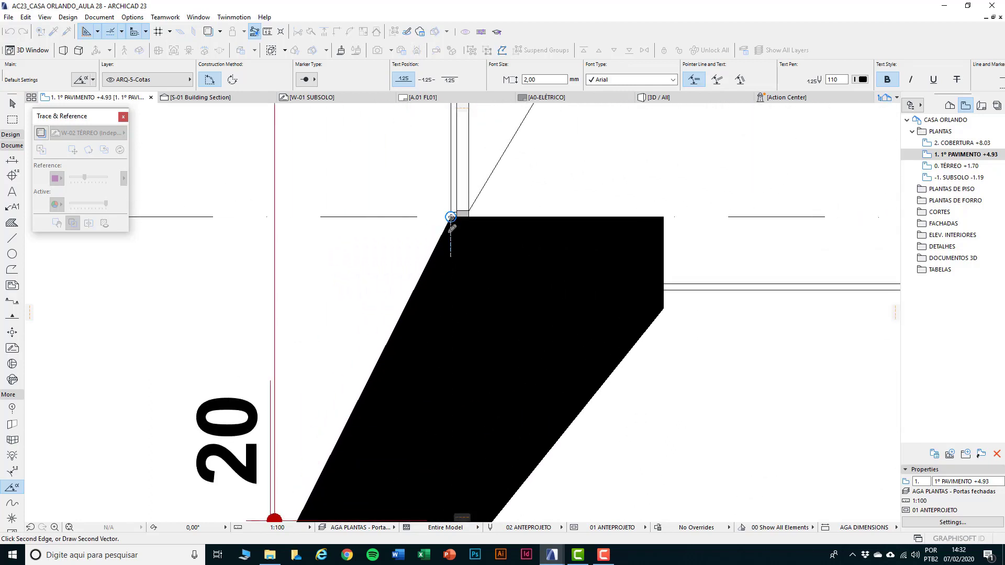
{"action": "scroll", "coordinate": [451, 217], "scroll_direction": "up", "scroll_amount": 2}
{"action": "left_click", "coordinate": [453, 206]}
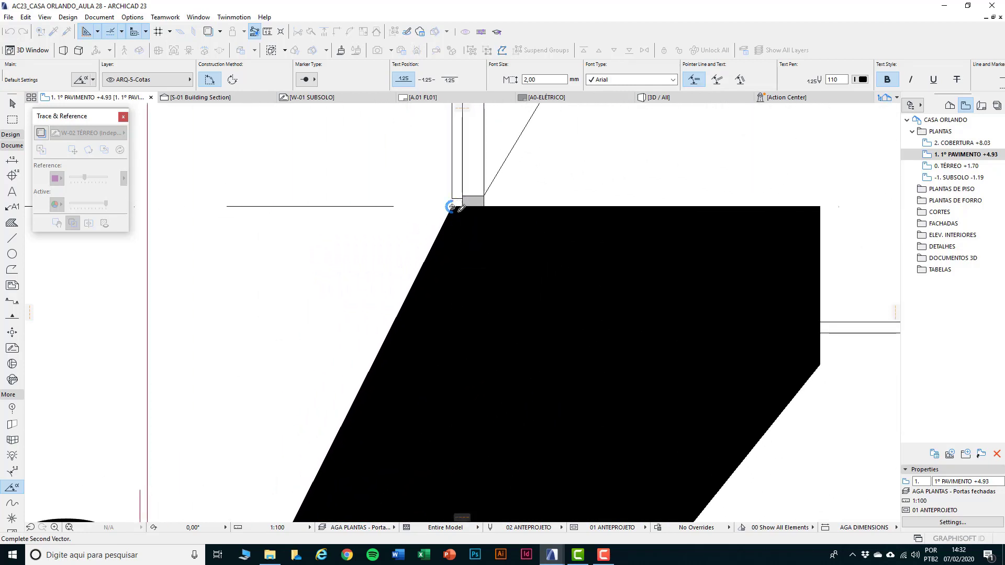
{"action": "scroll", "coordinate": [460, 208], "scroll_direction": "down", "scroll_amount": 3}
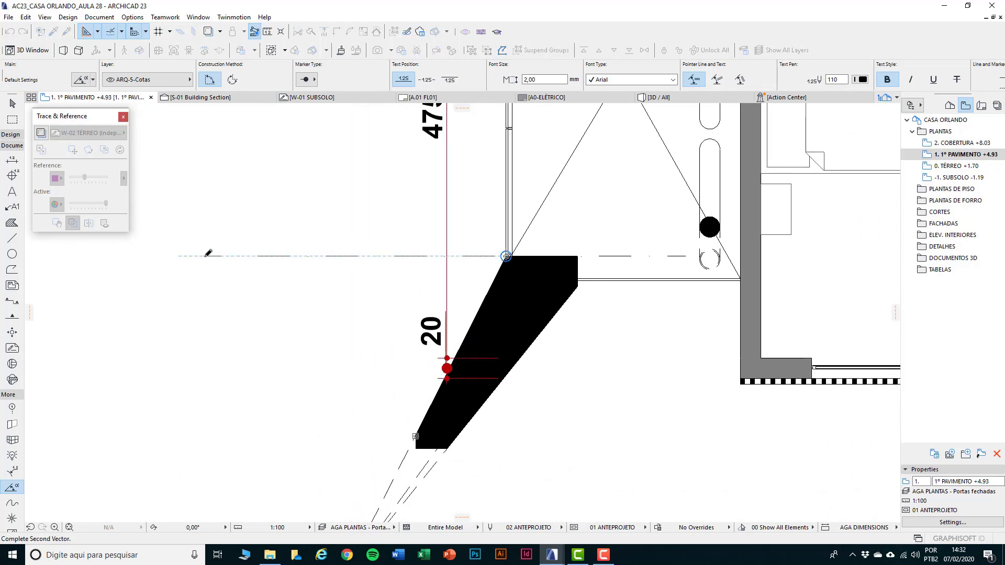
{"action": "left_click", "coordinate": [242, 268]}
{"action": "scroll", "coordinate": [337, 270], "scroll_direction": "down", "scroll_amount": 3}
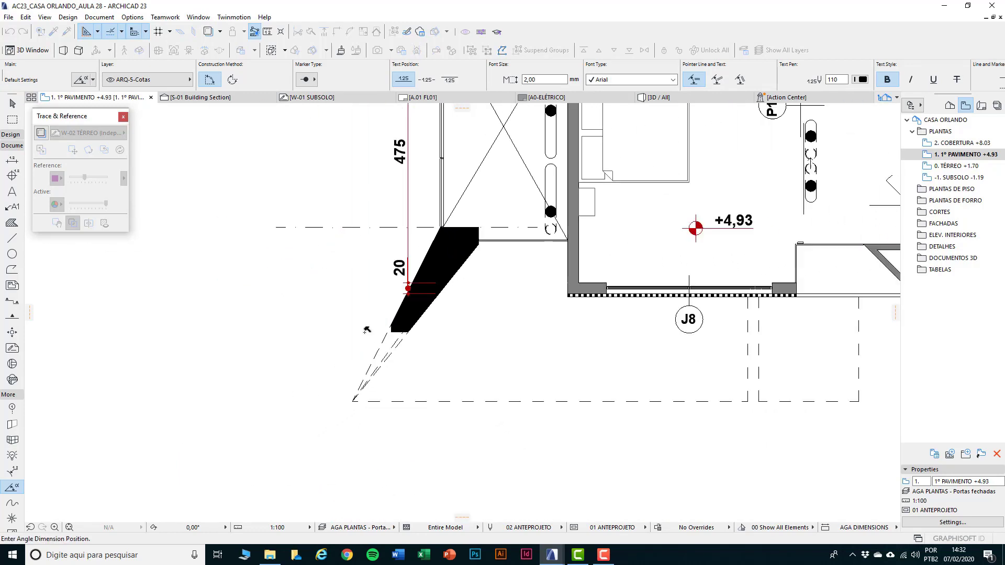
{"action": "left_click", "coordinate": [336, 283]}
{"action": "key", "text": "Escape"}
Move the angle dimension's arc closer to the black pillar, readjust its distance outward a little, and deselect it.
{"action": "left_click", "coordinate": [329, 278]}
{"action": "scroll", "coordinate": [349, 287], "scroll_direction": "up", "scroll_amount": 3}
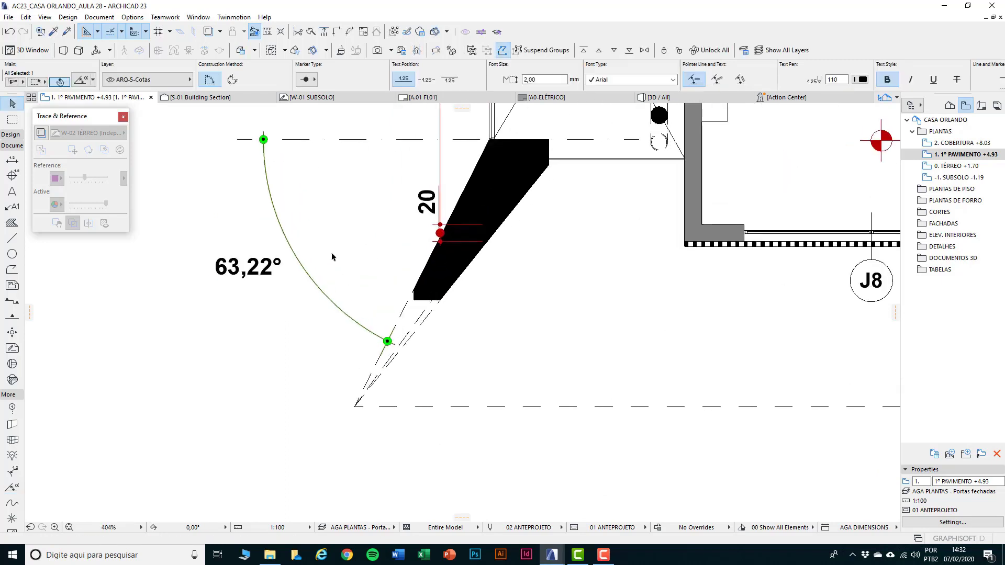
{"action": "left_click", "coordinate": [309, 276]}
{"action": "left_click", "coordinate": [336, 245]}
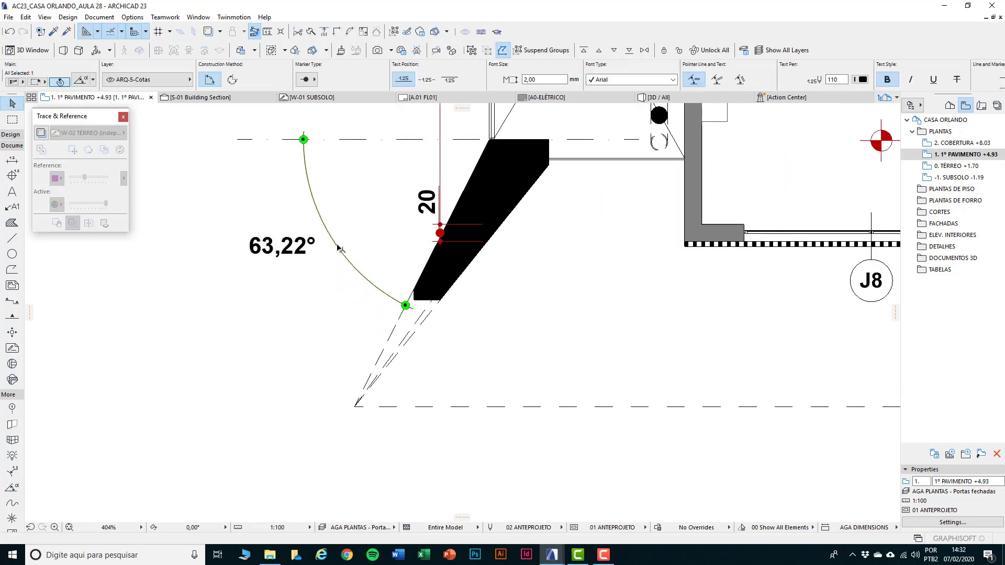
{"action": "left_click", "coordinate": [337, 245]}
{"action": "left_click", "coordinate": [347, 237]}
{"action": "left_click", "coordinate": [354, 239]}
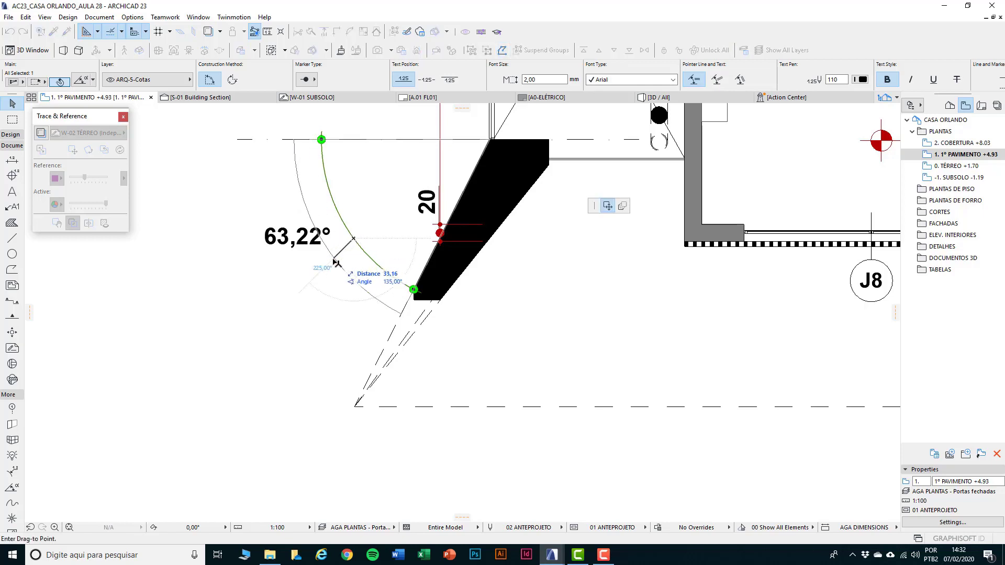
{"action": "left_click", "coordinate": [335, 262]}
{"action": "key", "text": "Escape"}
{"action": "scroll", "coordinate": [457, 179], "scroll_direction": "up", "scroll_amount": 2}
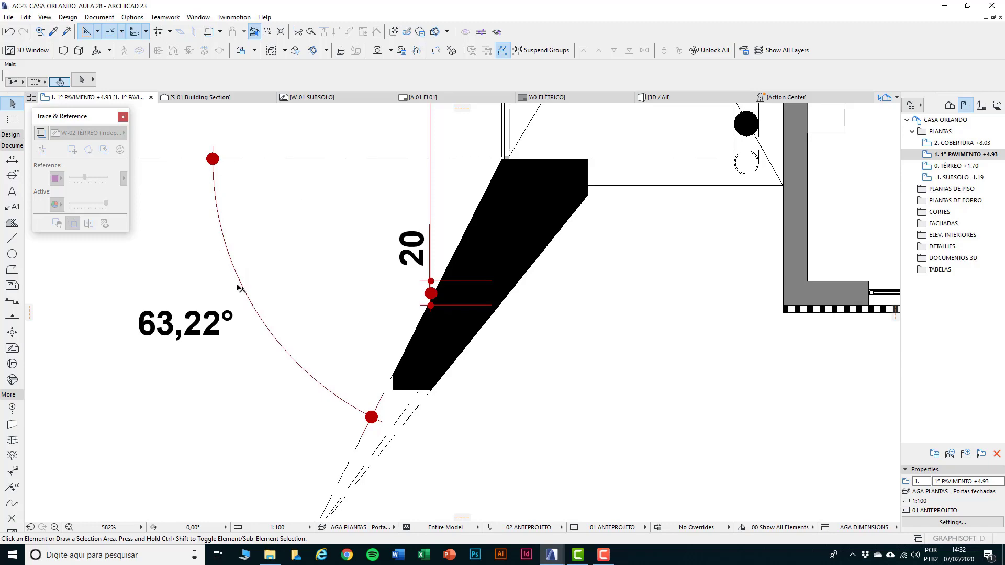
Open the 0. TÉRREO +1.70 floor plan and bring the round pool into view.
{"action": "scroll", "coordinate": [238, 287], "scroll_direction": "down", "scroll_amount": 5}
{"action": "scroll", "coordinate": [344, 314], "scroll_direction": "down", "scroll_amount": 3}
{"action": "middle_click_drag", "start_coordinate": [337, 335], "coordinate": [334, 359]}
{"action": "scroll", "coordinate": [343, 364], "scroll_direction": "up", "scroll_amount": 2}
{"action": "double_click", "coordinate": [956, 165]}
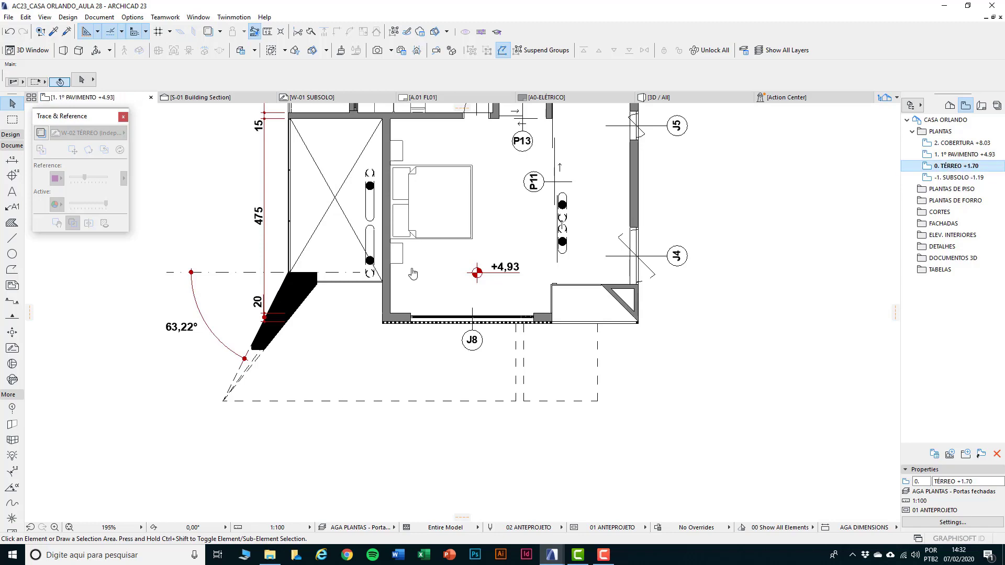
{"action": "scroll", "coordinate": [418, 392], "scroll_direction": "down", "scroll_amount": 2}
{"action": "scroll", "coordinate": [417, 392], "scroll_direction": "down", "scroll_amount": 3}
{"action": "scroll", "coordinate": [432, 217], "scroll_direction": "up", "scroll_amount": 5}
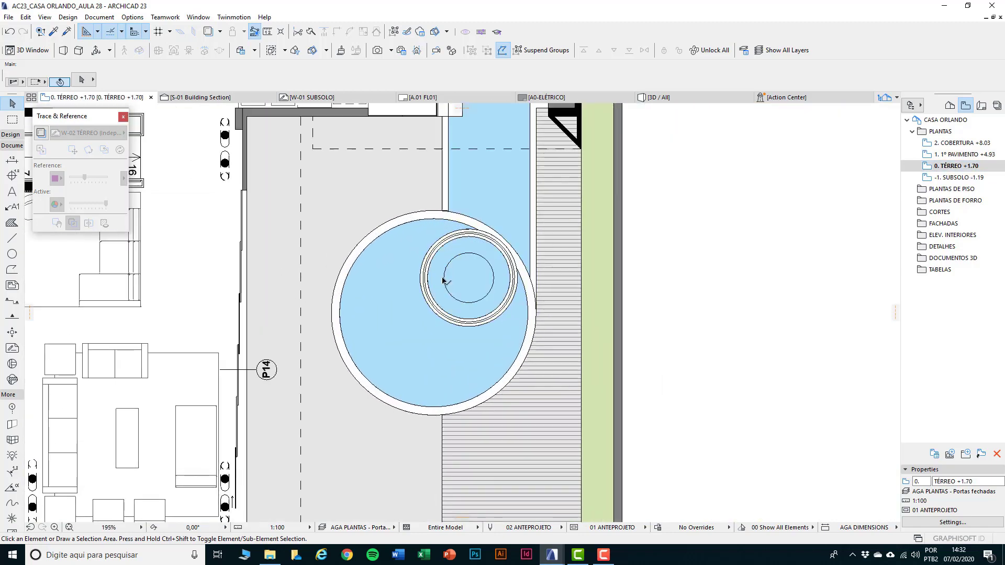
{"action": "scroll", "coordinate": [442, 281], "scroll_direction": "up", "scroll_amount": 3}
{"action": "scroll", "coordinate": [428, 296], "scroll_direction": "down", "scroll_amount": 3}
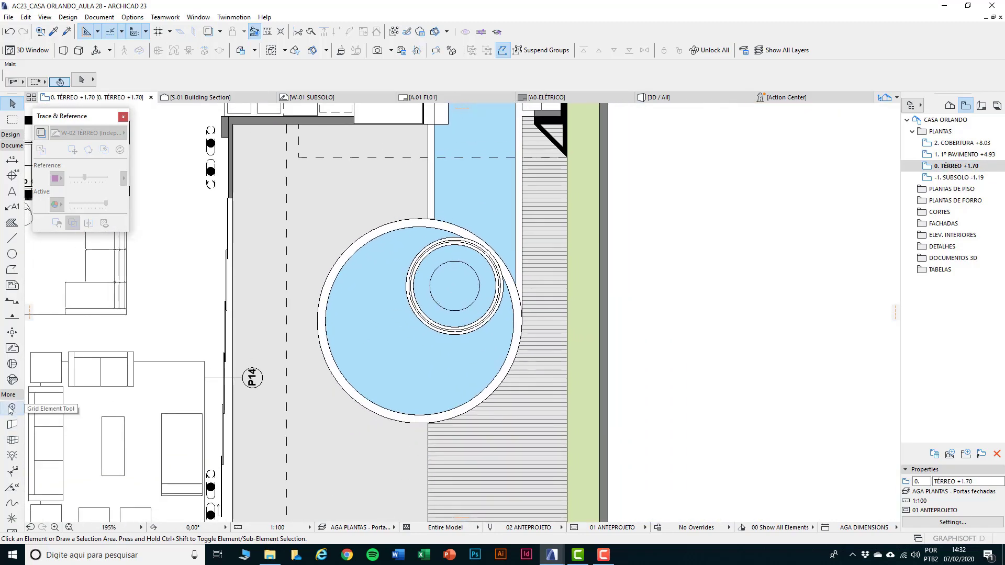
Accept the Radial Dimension default settings and place a radial dimension on the round pool's outer edge, with its text inside the pool.
{"action": "double_click", "coordinate": [12, 471]}
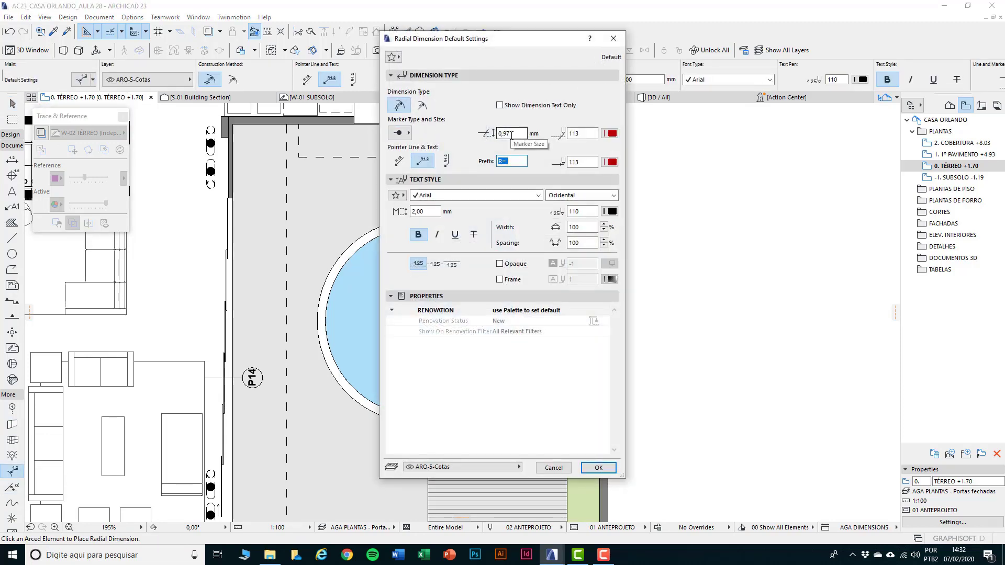
{"action": "left_click", "coordinate": [598, 467]}
{"action": "scroll", "coordinate": [316, 386], "scroll_direction": "up", "scroll_amount": 5}
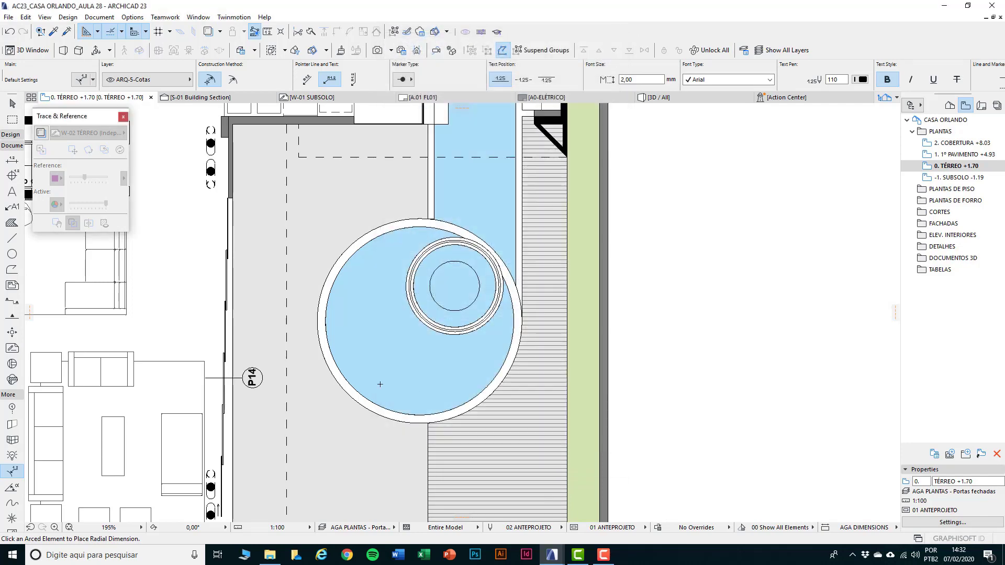
{"action": "left_click", "coordinate": [314, 385]}
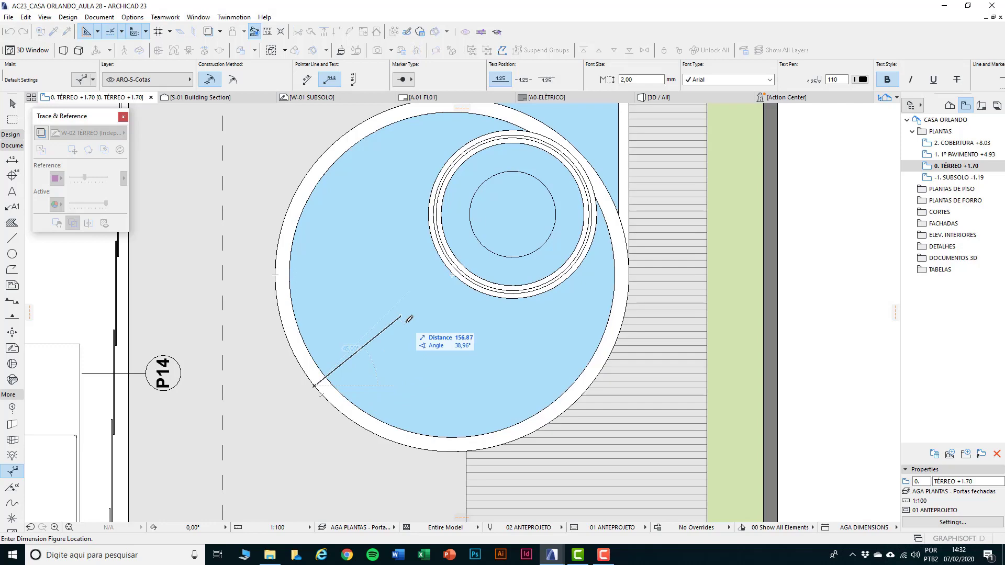
{"action": "left_click", "coordinate": [347, 362]}
{"action": "scroll", "coordinate": [349, 363], "scroll_direction": "up", "scroll_amount": 3}
{"action": "key", "text": "Escape"}
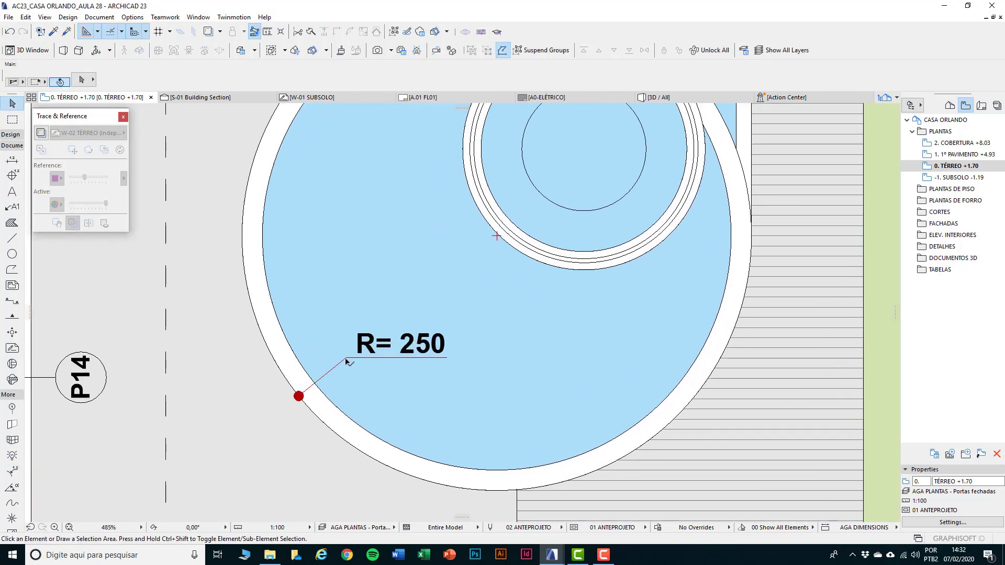
Select the pool's radial dimension, examine its size and placement at several plan scales, and deselect it.
{"action": "left_click", "coordinate": [348, 359]}
{"action": "scroll", "coordinate": [380, 401], "scroll_direction": "down", "scroll_amount": 9}
{"action": "scroll", "coordinate": [411, 399], "scroll_direction": "up", "scroll_amount": 6}
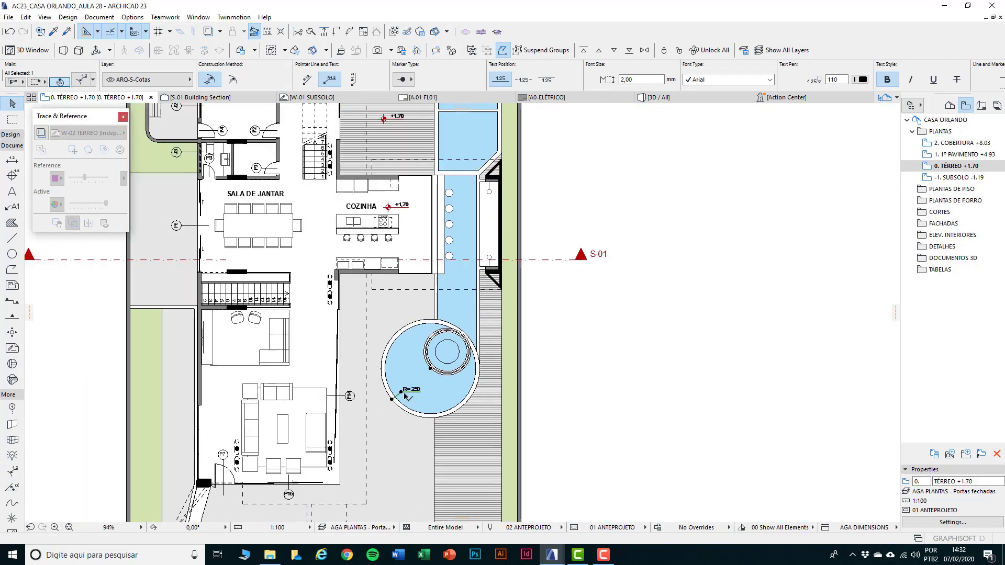
{"action": "scroll", "coordinate": [446, 427], "scroll_direction": "up", "scroll_amount": 1}
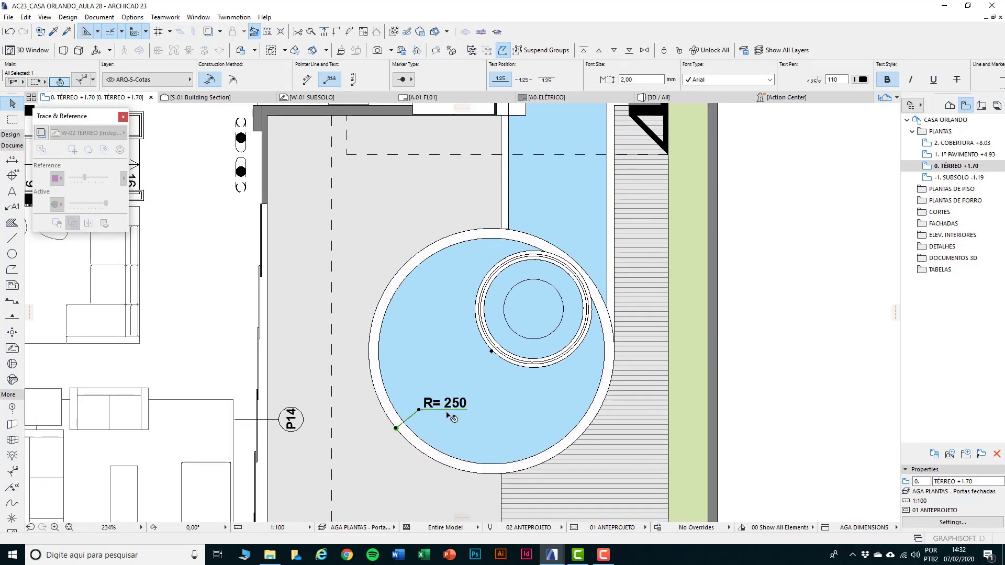
{"action": "scroll", "coordinate": [453, 414], "scroll_direction": "down", "scroll_amount": 4}
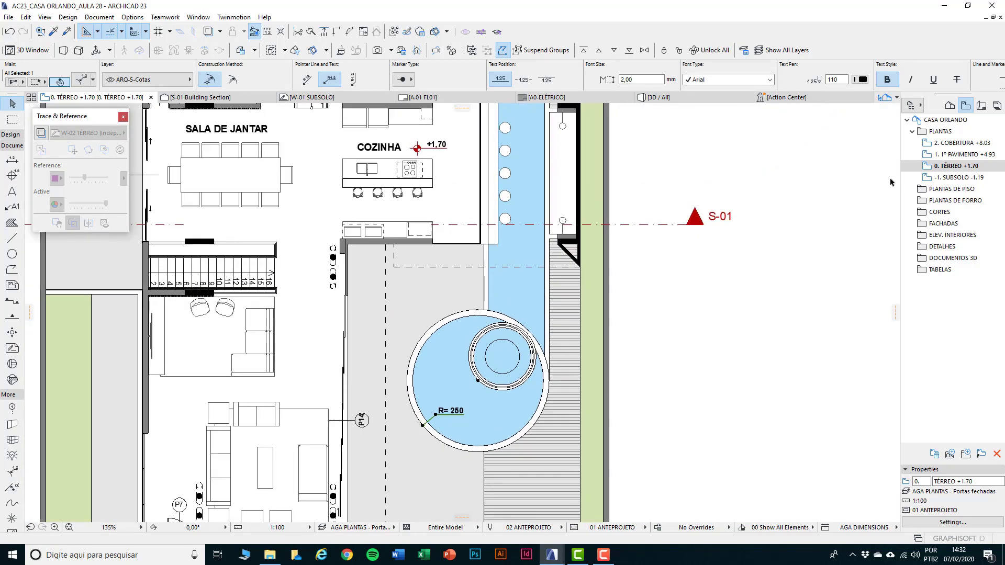
{"action": "left_click", "coordinate": [932, 167]}
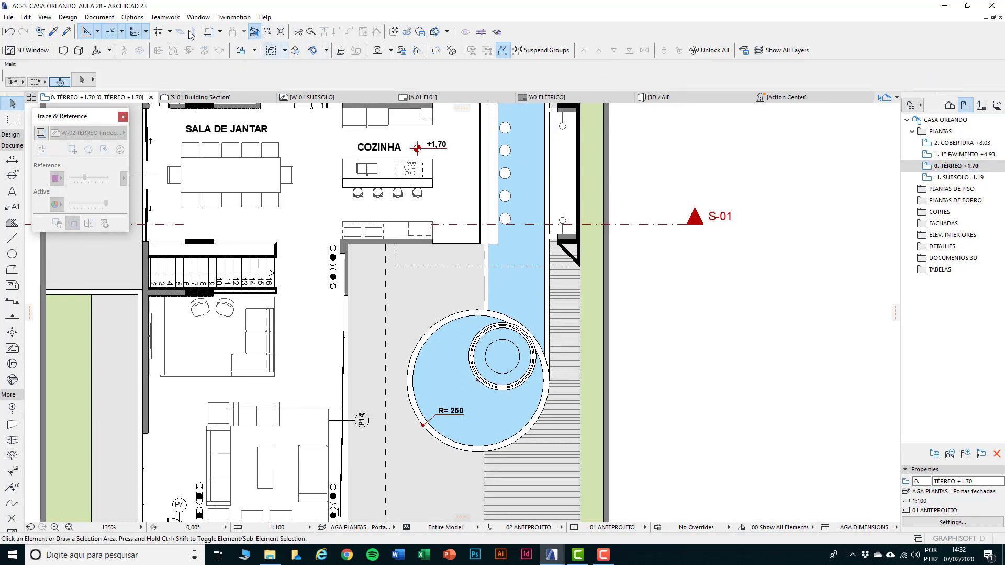
Review the AGA DIMENSIONS standard in the project's dimension preferences, keeping linear dimensions in centimetres with 0 decimals, and accept it.
{"action": "left_click", "coordinate": [133, 17]}
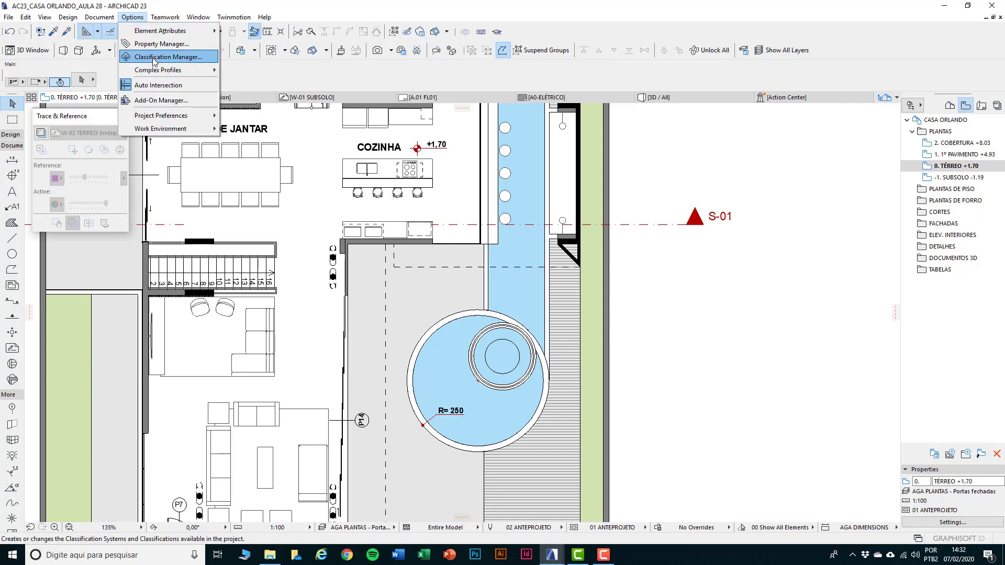
{"action": "mouse_move", "coordinate": [176, 116]}
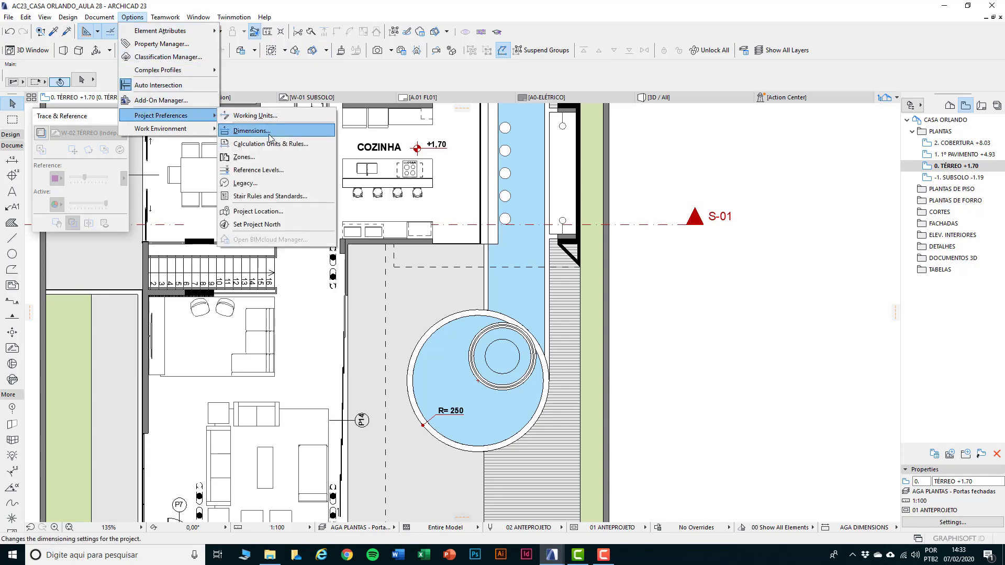
{"action": "left_click", "coordinate": [252, 130]}
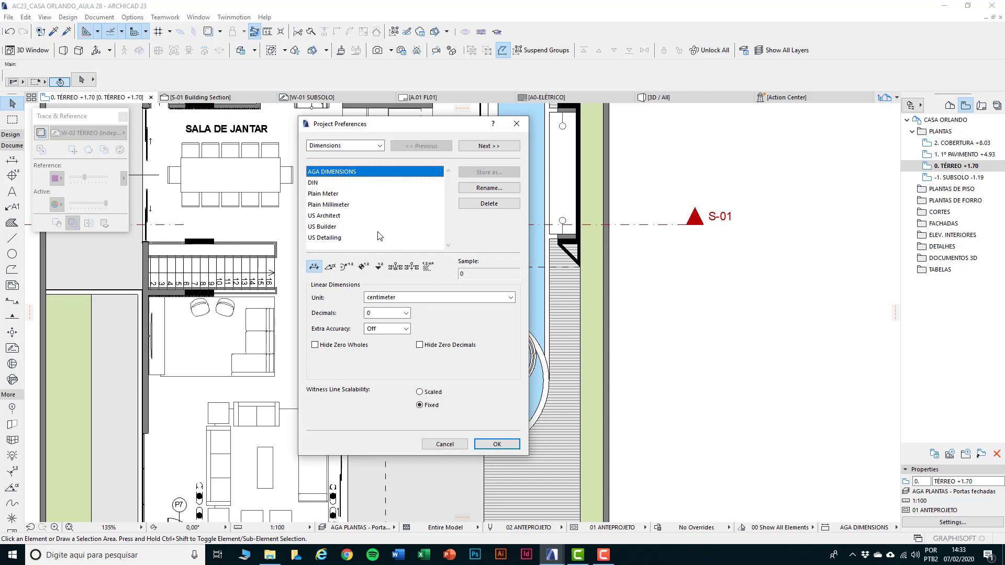
{"action": "left_click", "coordinate": [397, 315]}
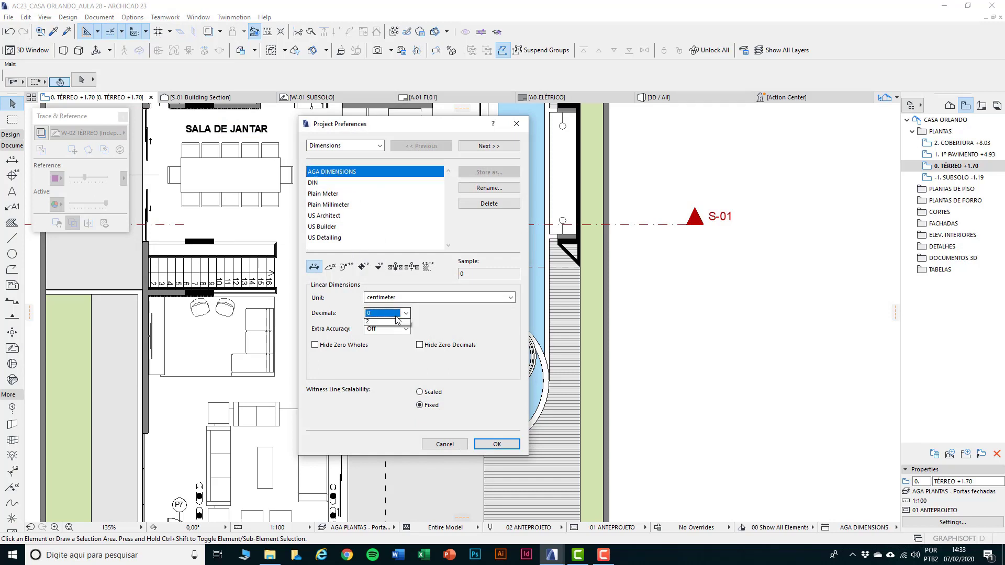
{"action": "left_click", "coordinate": [385, 325]}
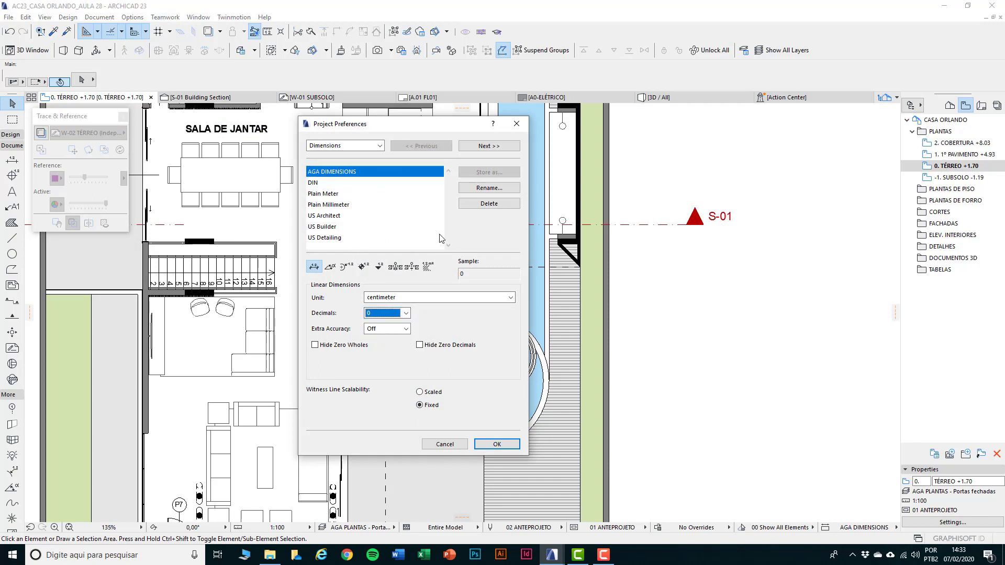
{"action": "left_click", "coordinate": [354, 173]}
{"action": "left_click", "coordinate": [497, 445]}
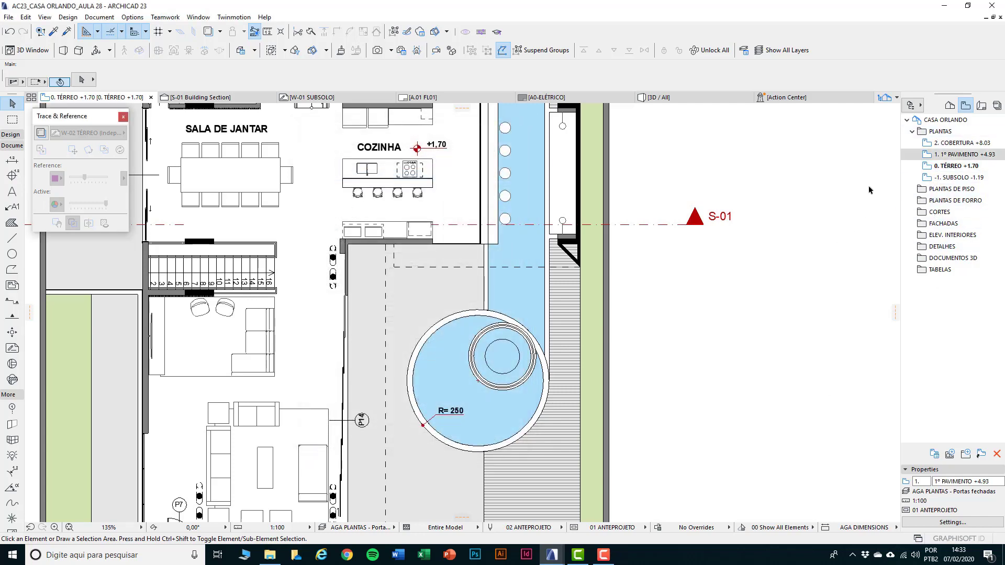
Check the dimensioning standard in the 1º PAVIMENTO +4.93 view settings, keep AGA DIMENSIONS, and accept the settings.
{"action": "left_click", "coordinate": [956, 522]}
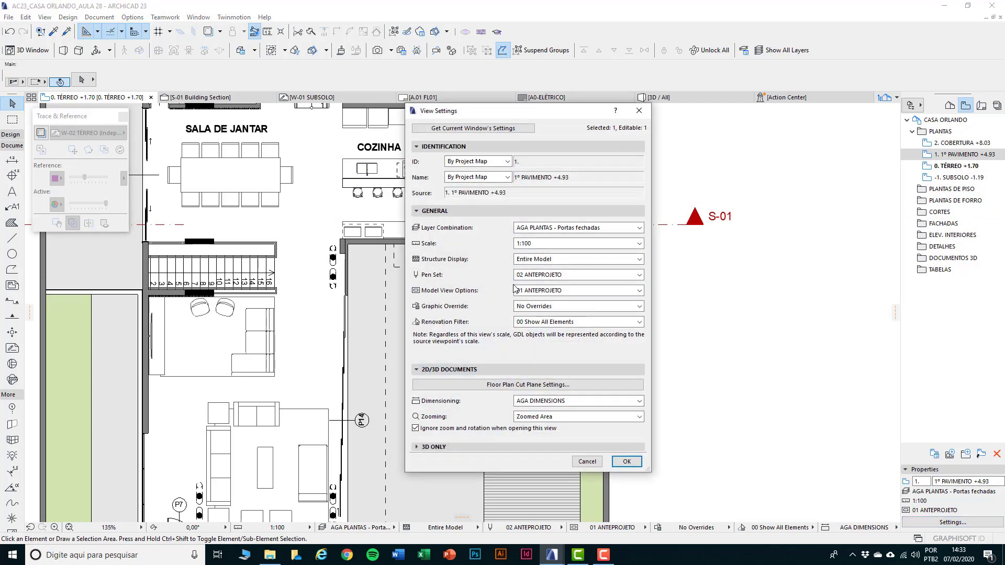
{"action": "left_click", "coordinate": [531, 401]}
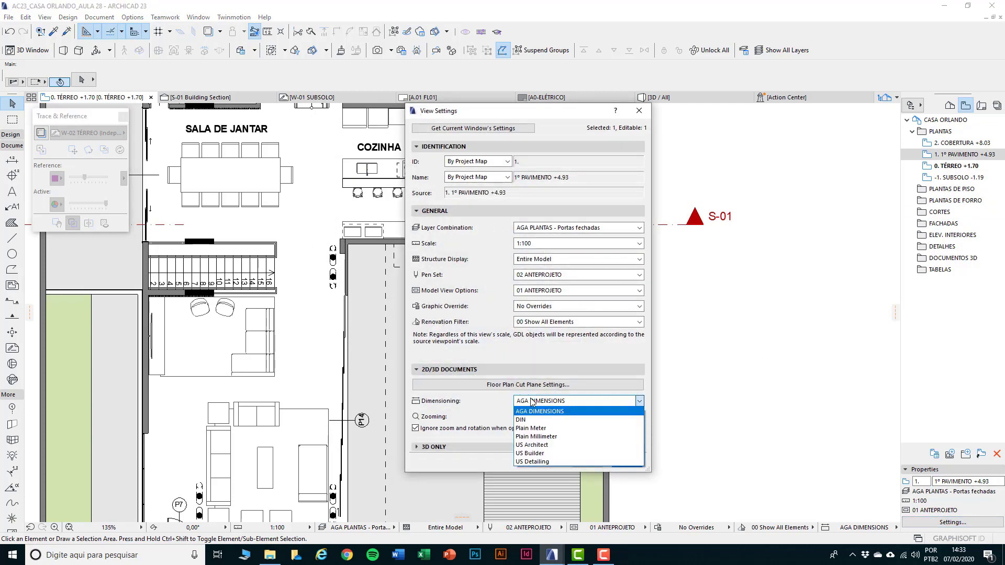
{"action": "left_click", "coordinate": [533, 401]}
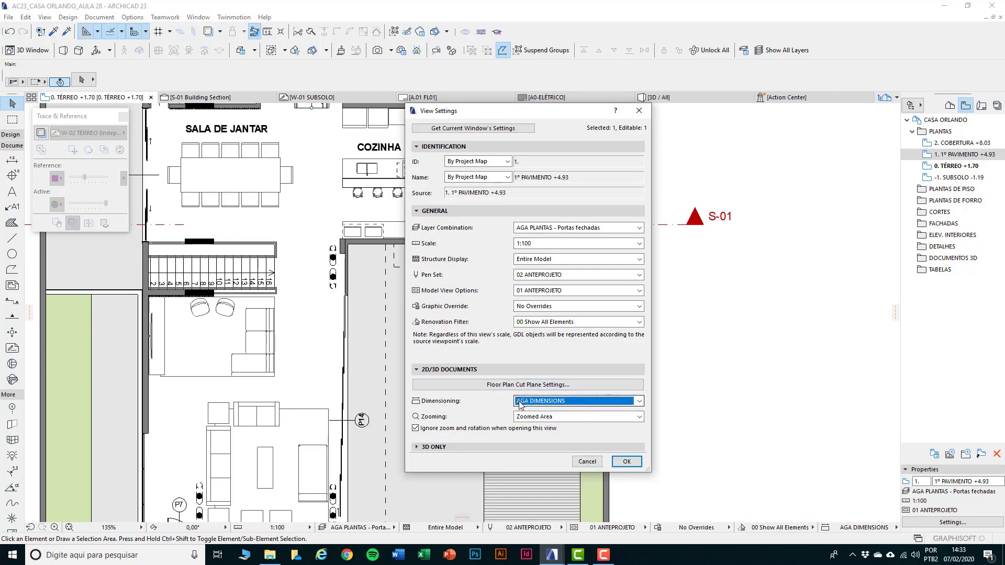
{"action": "left_click", "coordinate": [520, 402]}
{"action": "left_click", "coordinate": [520, 402]}
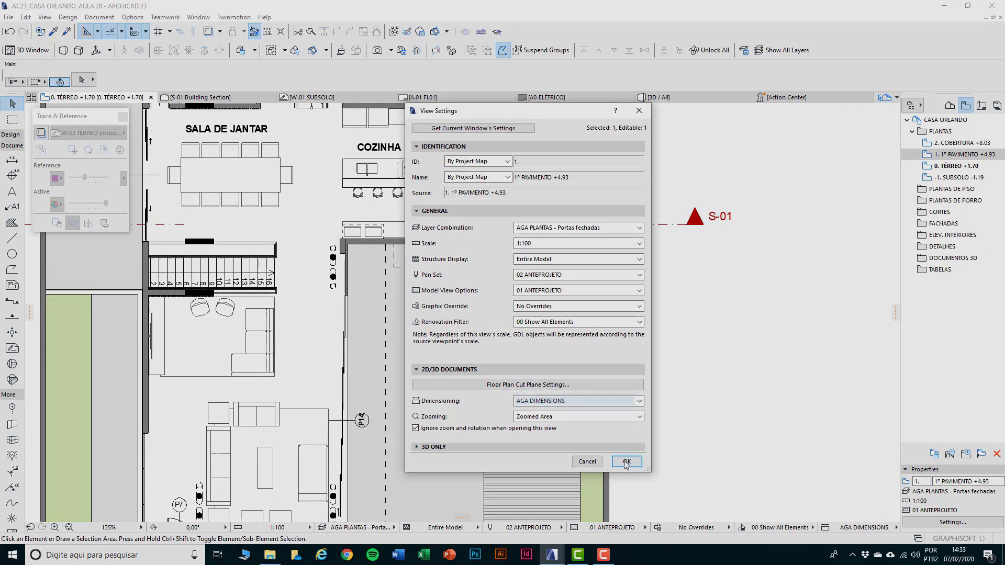
{"action": "left_click", "coordinate": [626, 462]}
{"action": "scroll", "coordinate": [661, 417], "scroll_direction": "down", "scroll_amount": 4}
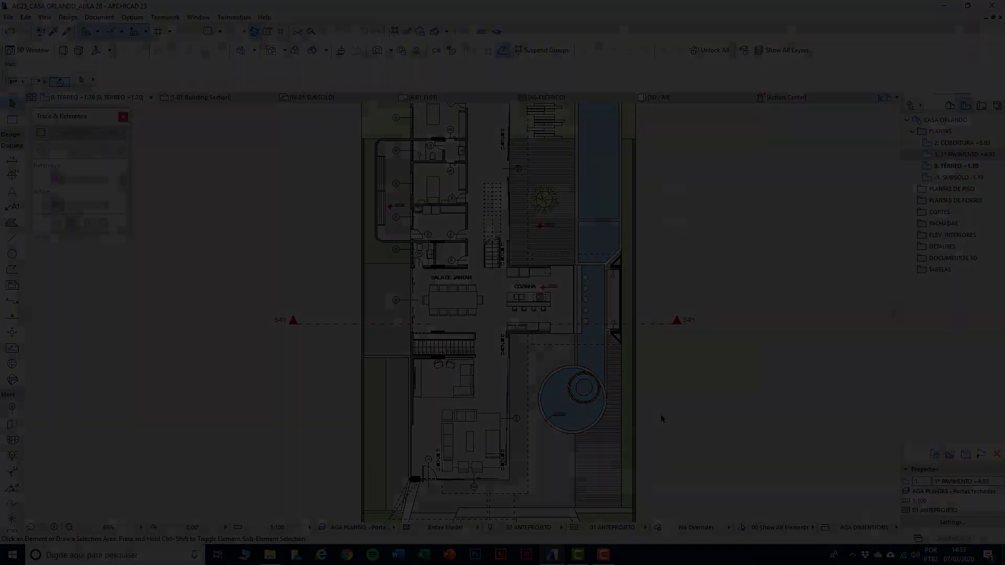